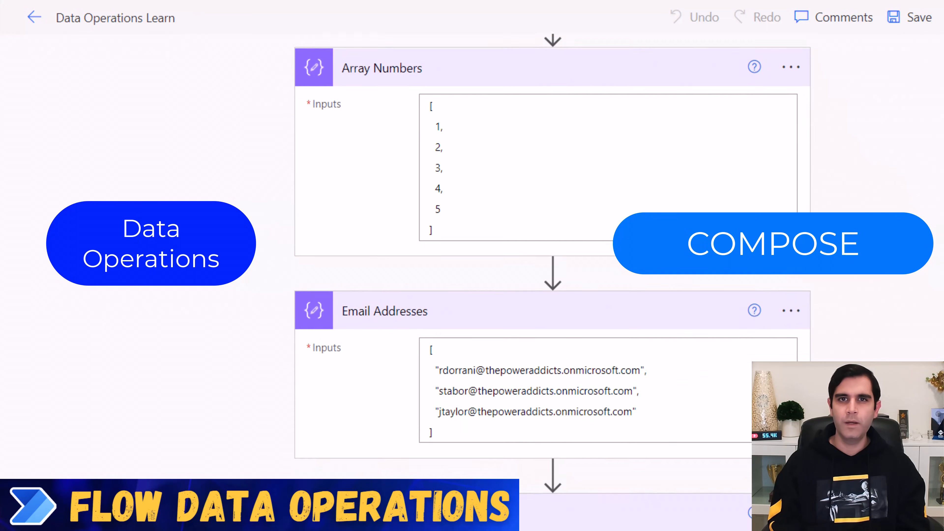
scroll(553, 283, down, 10)
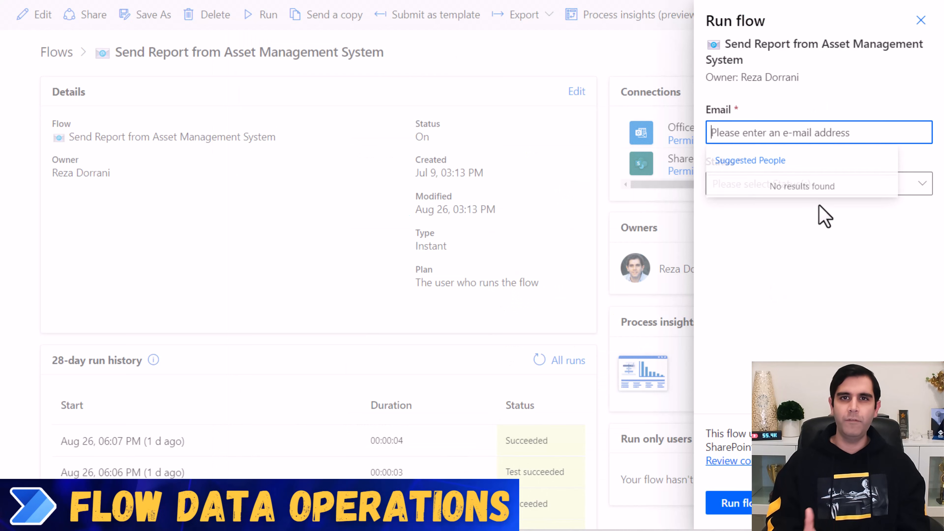
- Run the Send Report from Asset Management System flow with the recipient's e-mail and a selected status
click(762, 203)
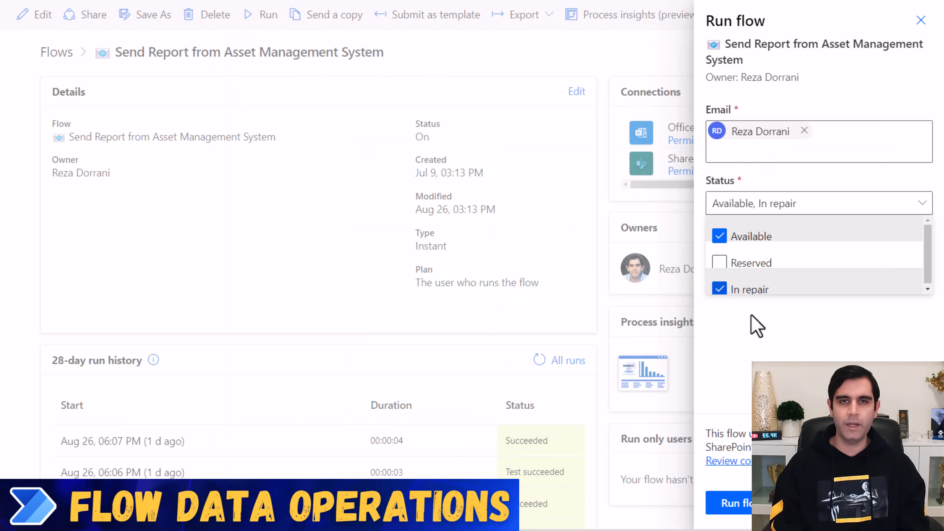
click(755, 323)
click(742, 506)
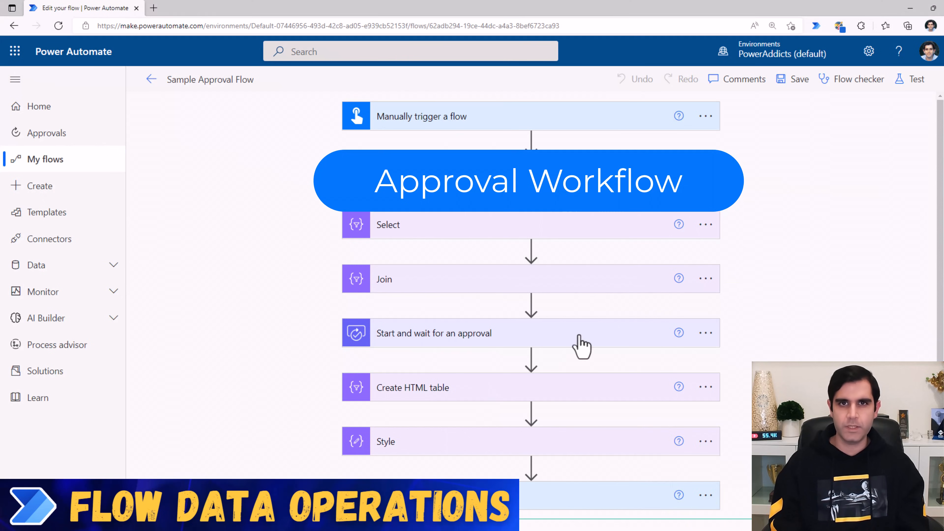
click(521, 386)
scroll(483, 308, down, 3)
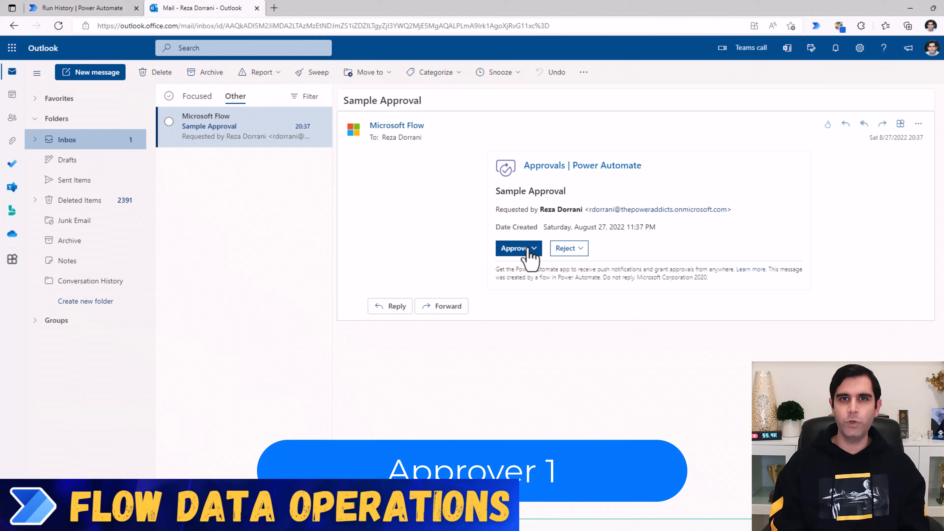
- In Outlook, approve the Sample Approval request and submit the response without comments
click(531, 256)
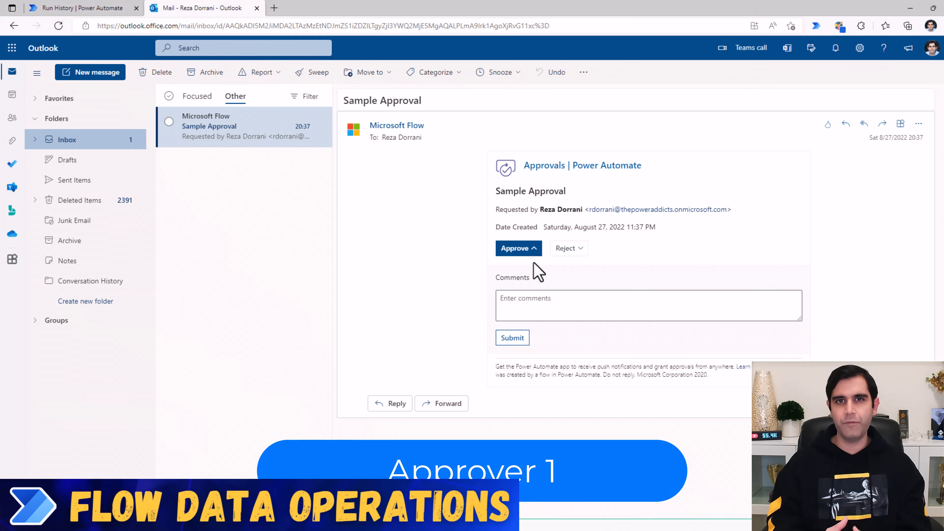
click(521, 338)
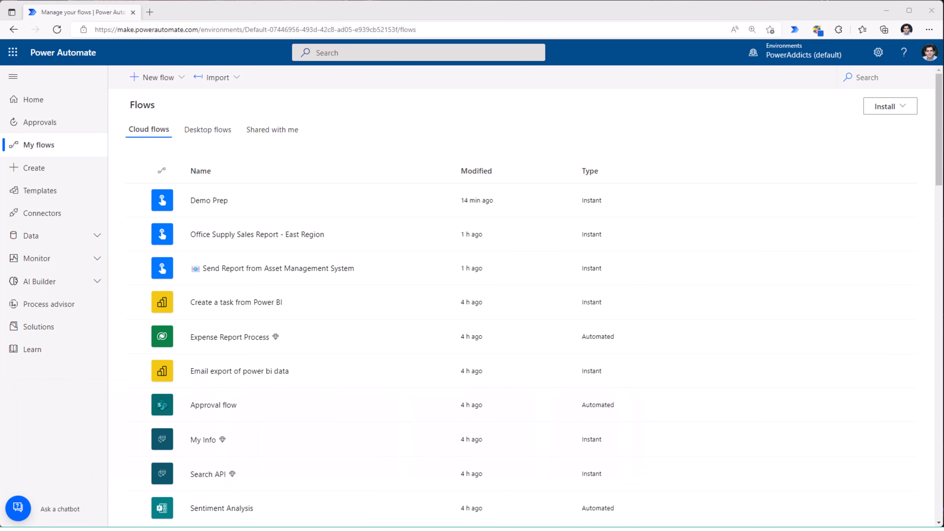
- Create an instant cloud flow named "Data Operations Learn" with the "Manually trigger a flow" trigger
click(153, 76)
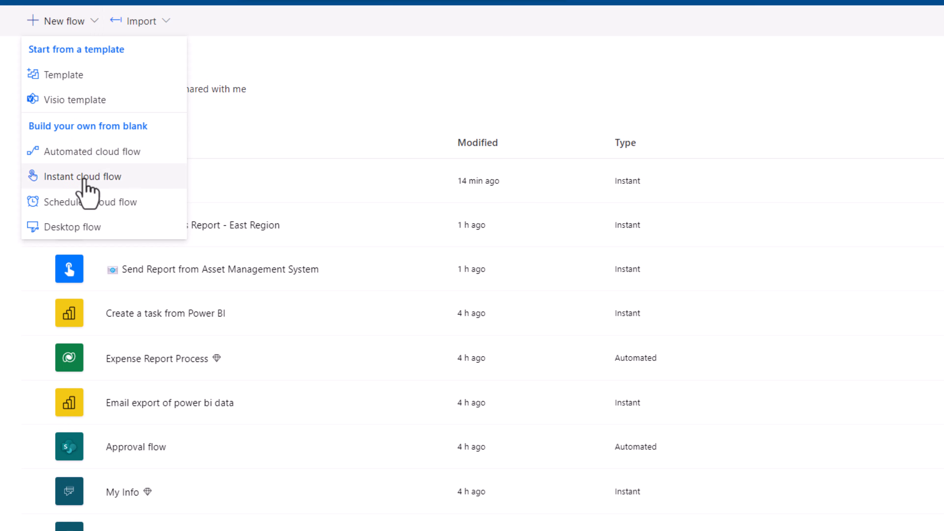
click(174, 204)
click(565, 227)
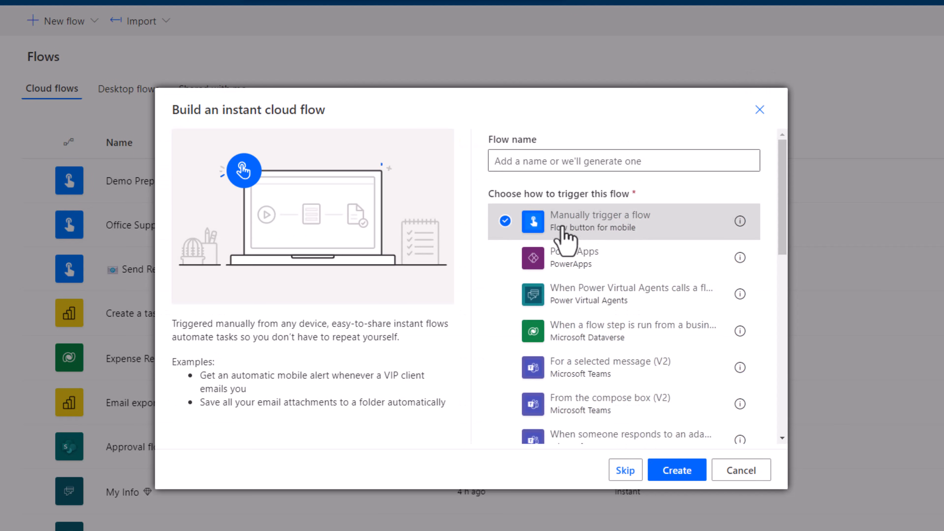
text(Data Operations Learn)
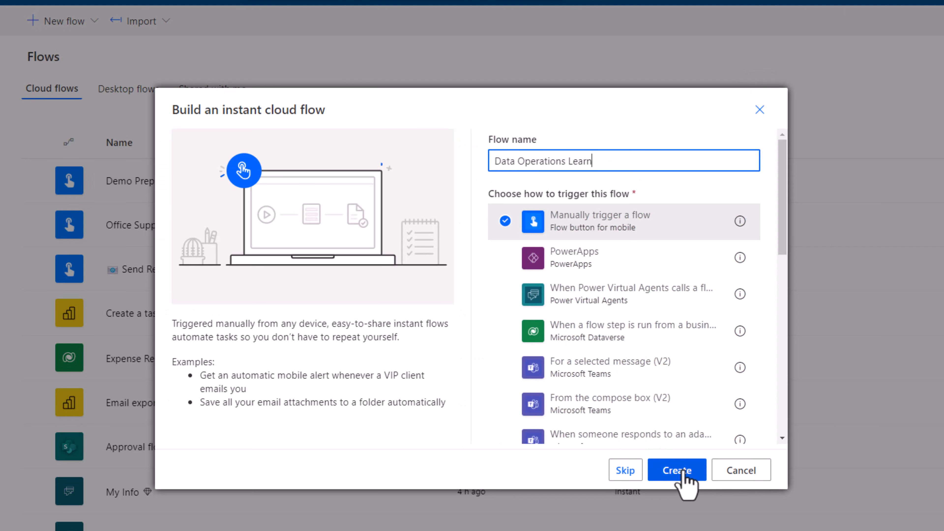
click(684, 473)
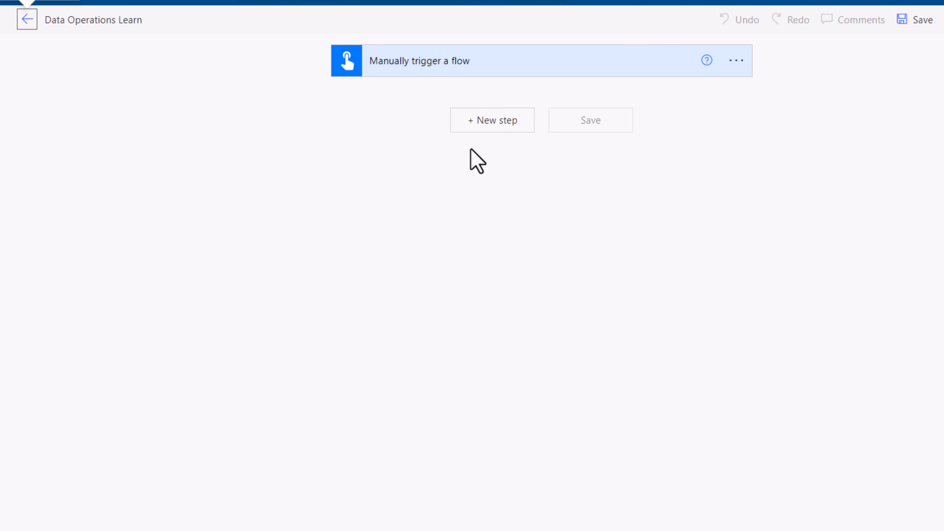
- Add a Compose action from the Data Operation connector and enter the person's full name as its input
click(482, 131)
text(dat)
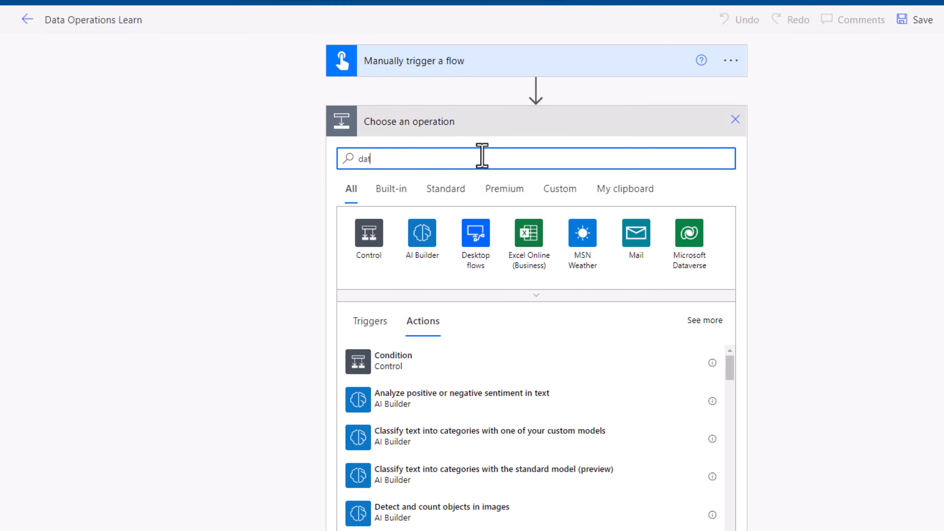
text(a operation)
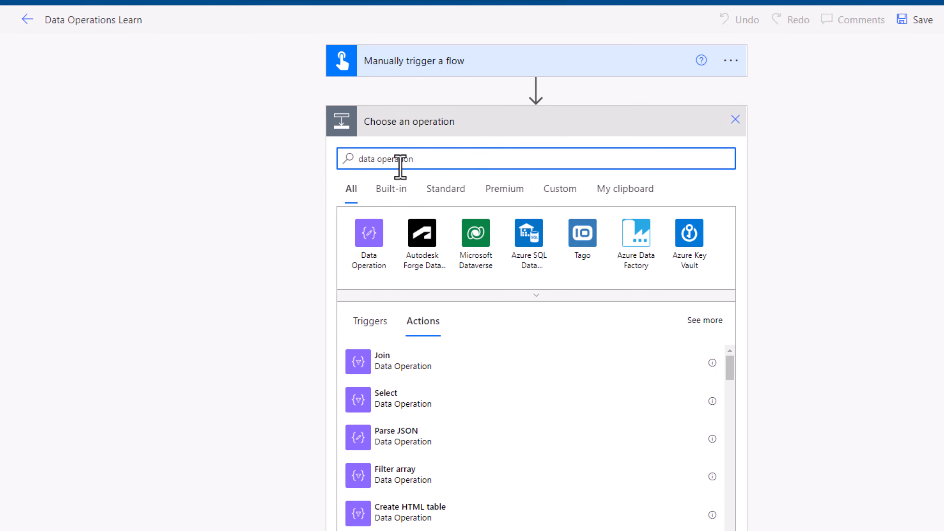
click(371, 238)
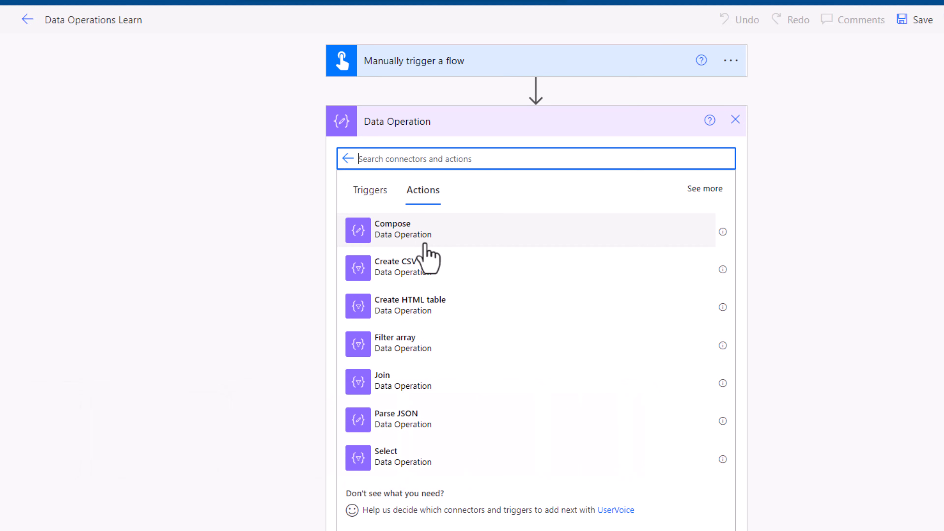
click(456, 237)
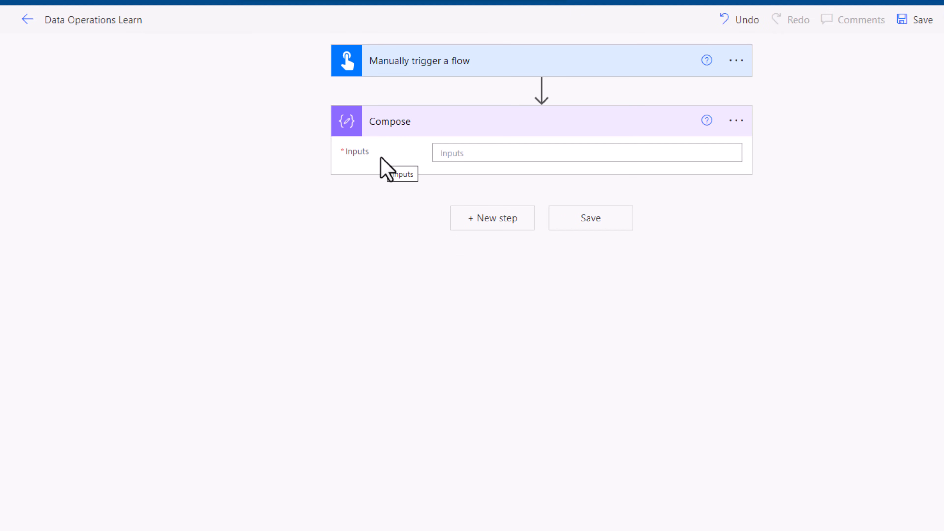
click(458, 155)
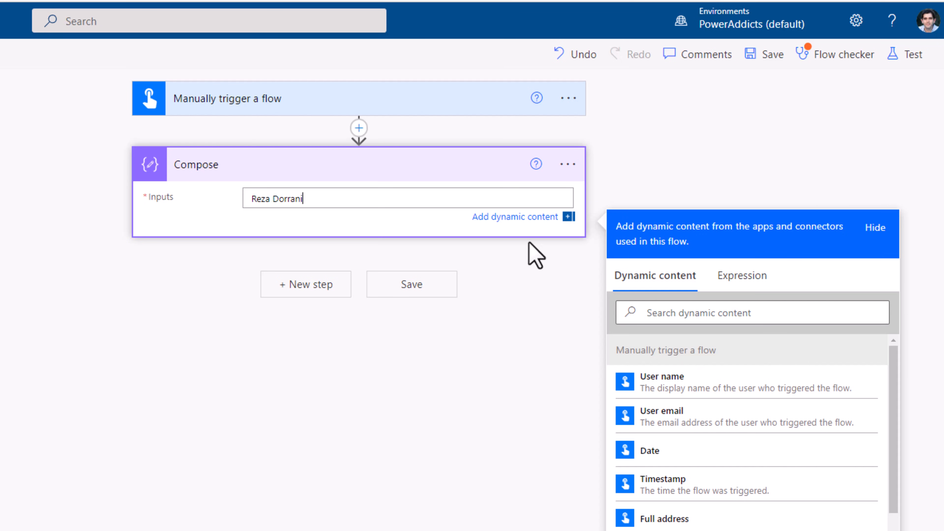
click(710, 126)
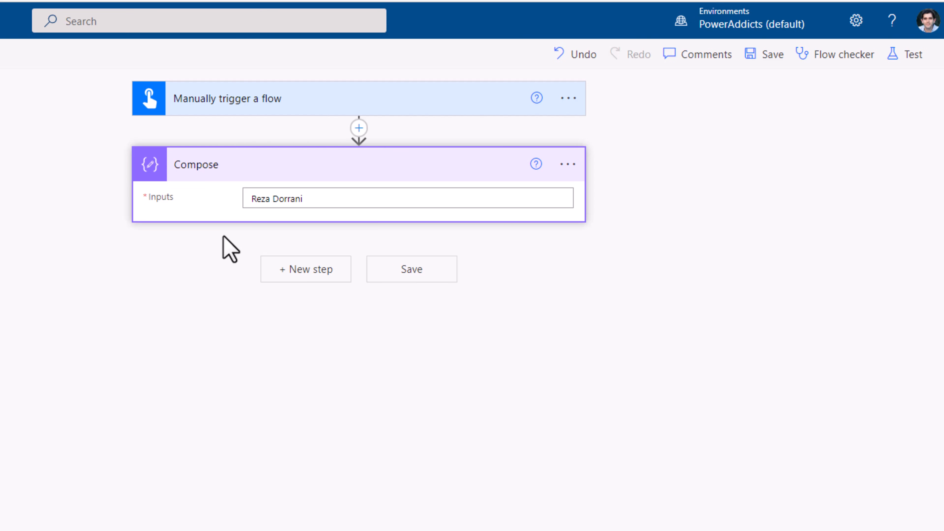
- Rename the Compose action as "Name"
triple_click(272, 204)
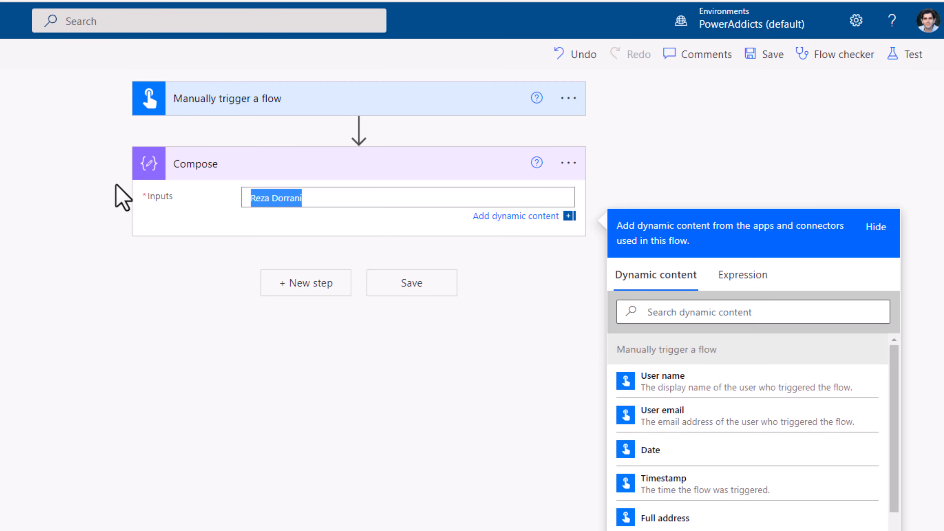
click(568, 163)
click(626, 217)
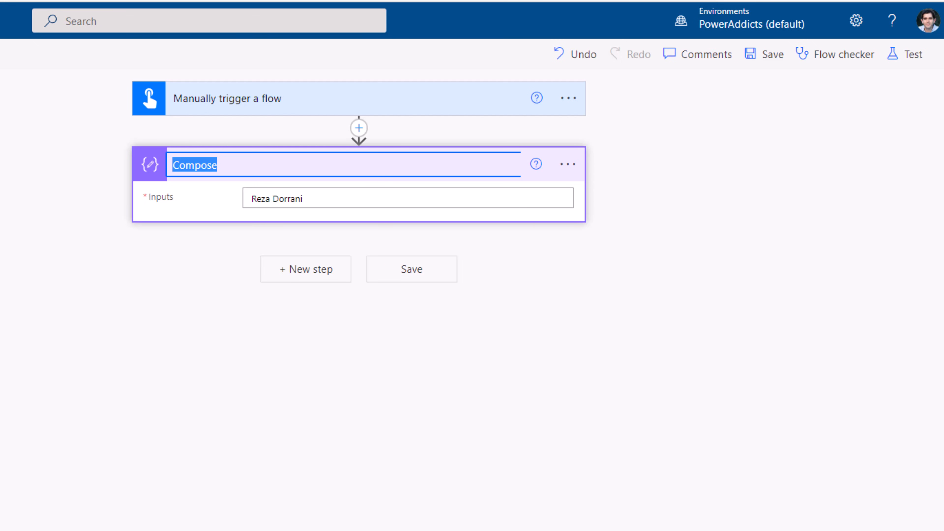
text(Name)
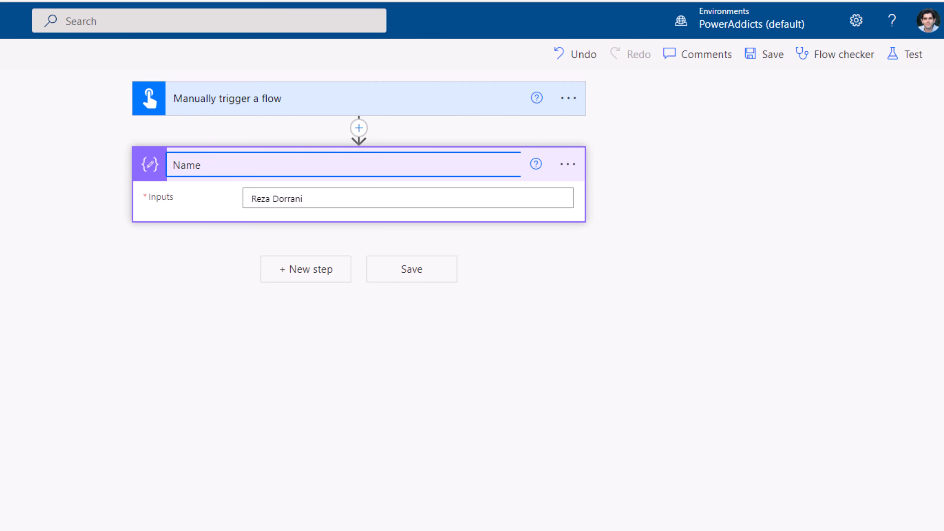
click(294, 273)
- Add a second Compose action below Name with the array [1,2,3,4,5] as its input
click(295, 274)
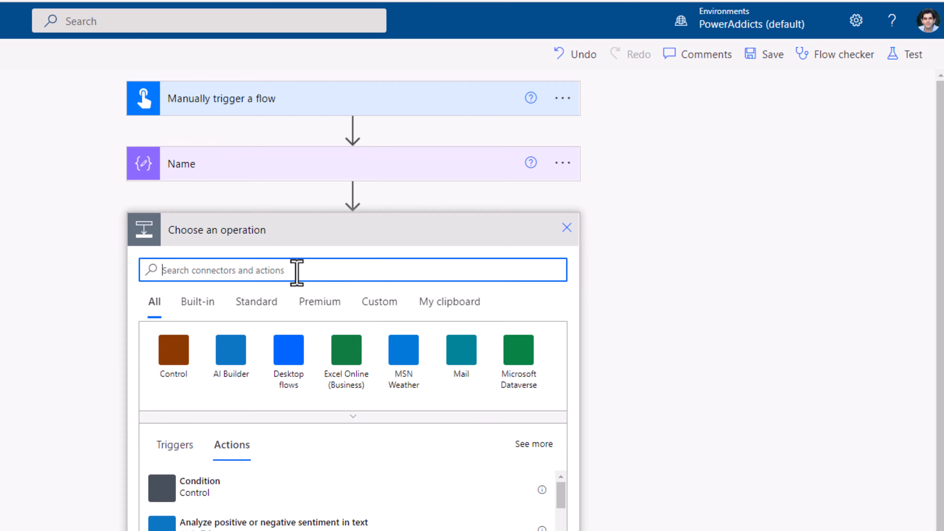
text(compose)
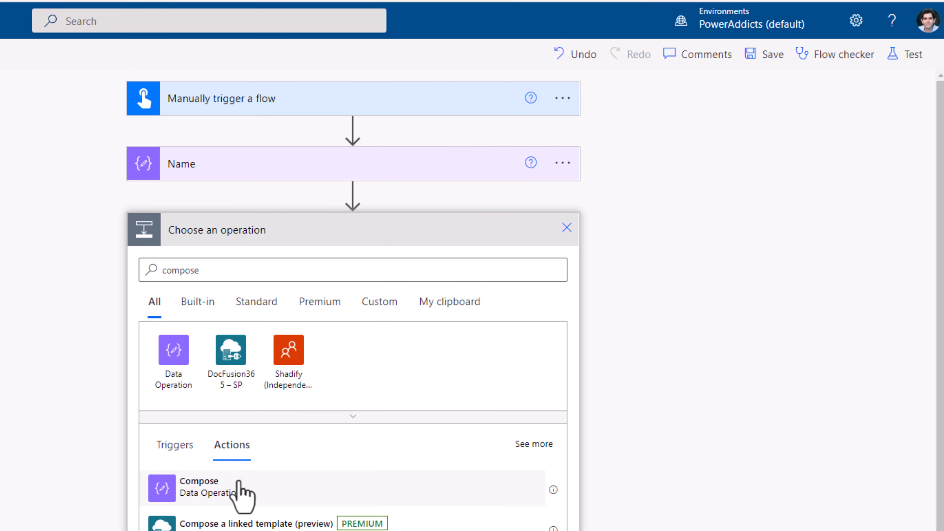
click(238, 489)
click(301, 264)
text([1,2,3,4,5)
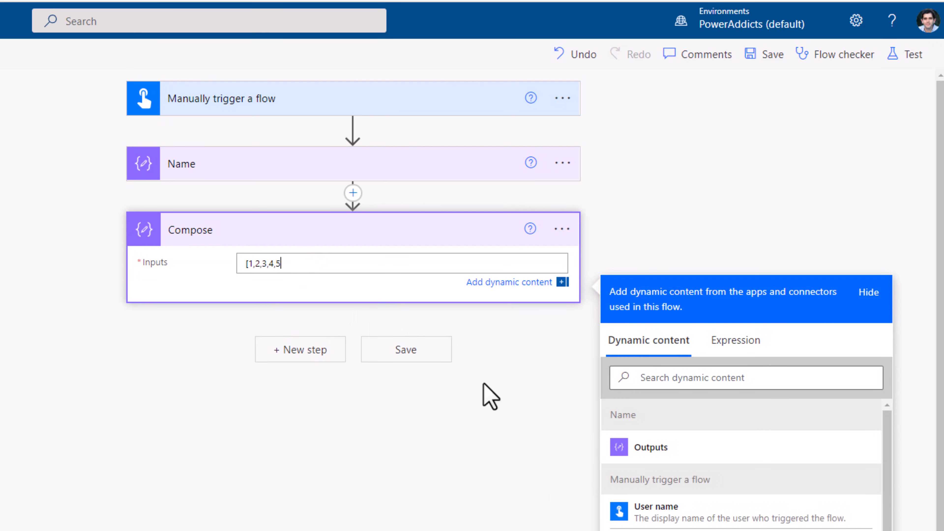
text(])
- Rename the second Compose action as "Array Numbers"
click(563, 229)
click(610, 282)
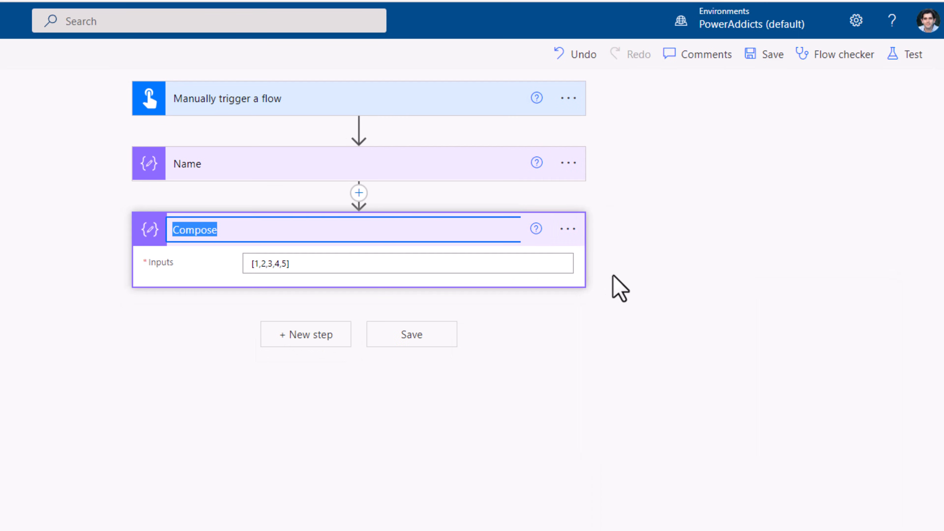
text(Array Numbers)
key(Return)
click(617, 363)
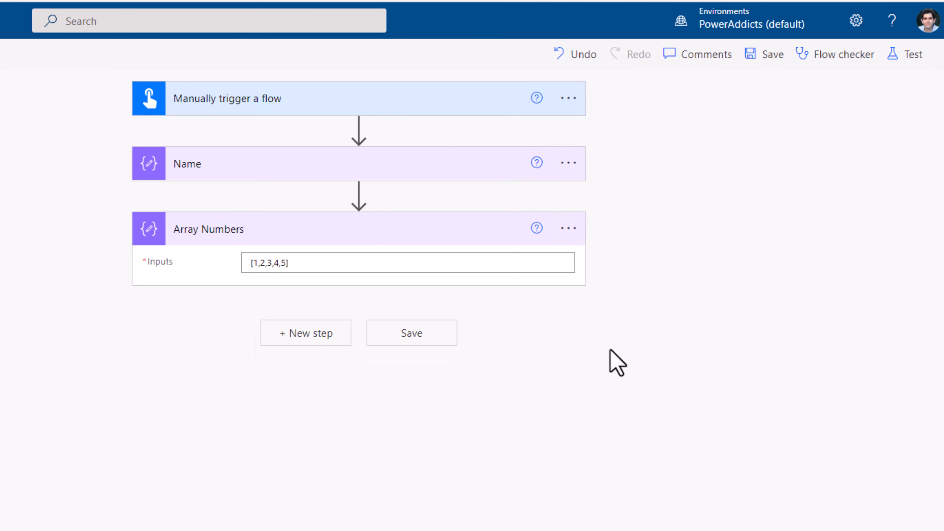
- Expand the Name action, save the flow and run a test of it
click(395, 164)
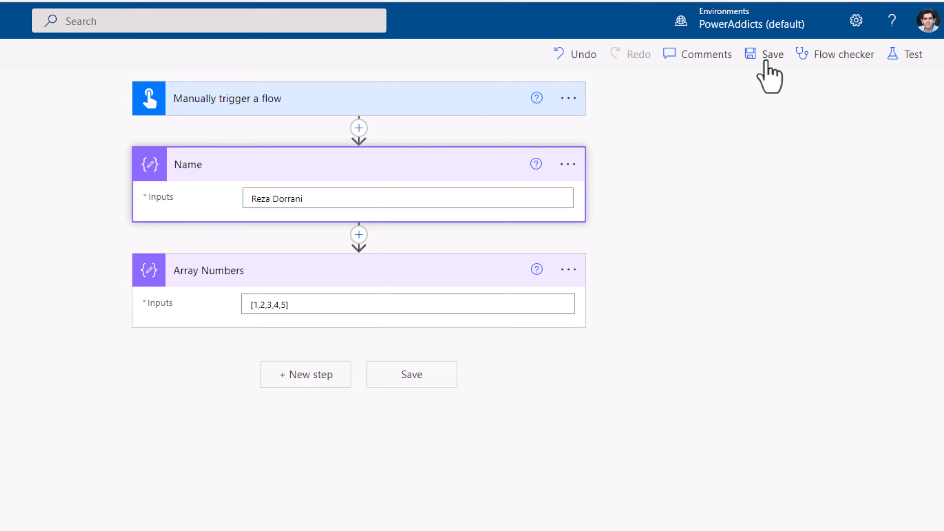
click(769, 59)
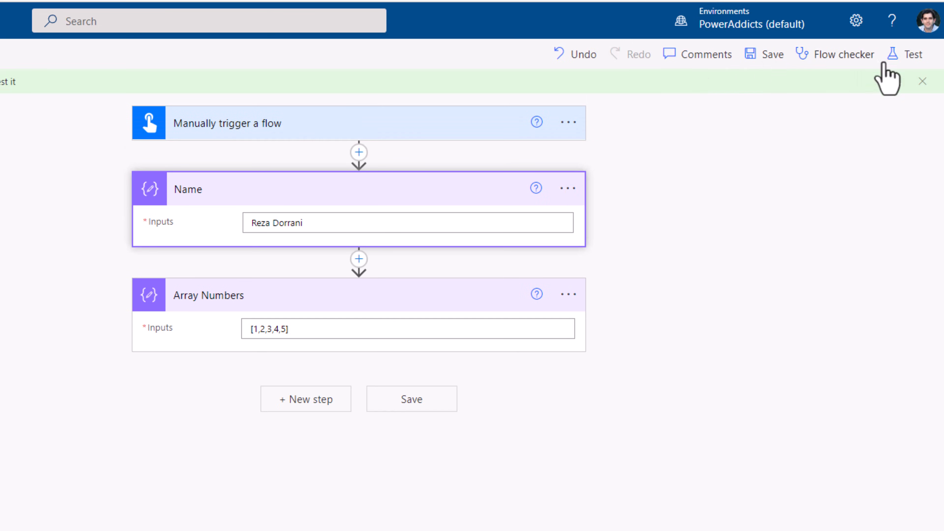
click(907, 59)
click(739, 516)
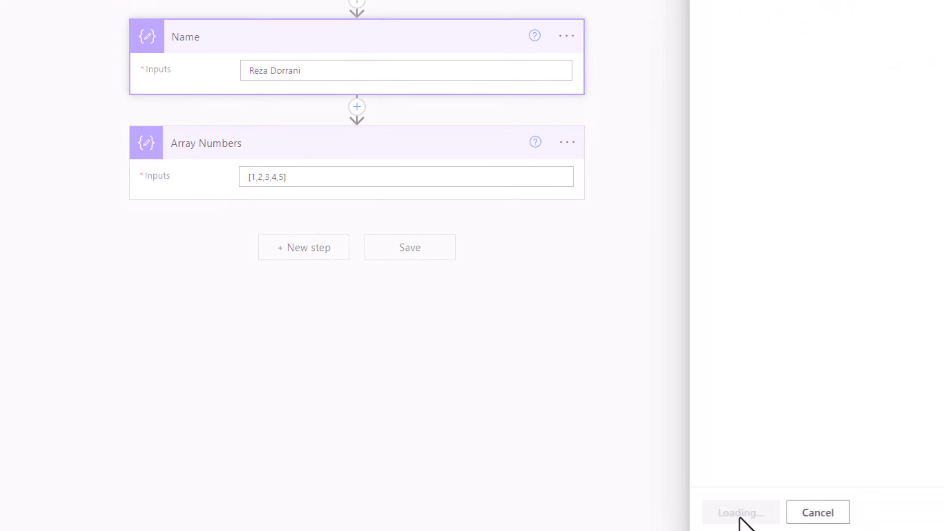
click(740, 508)
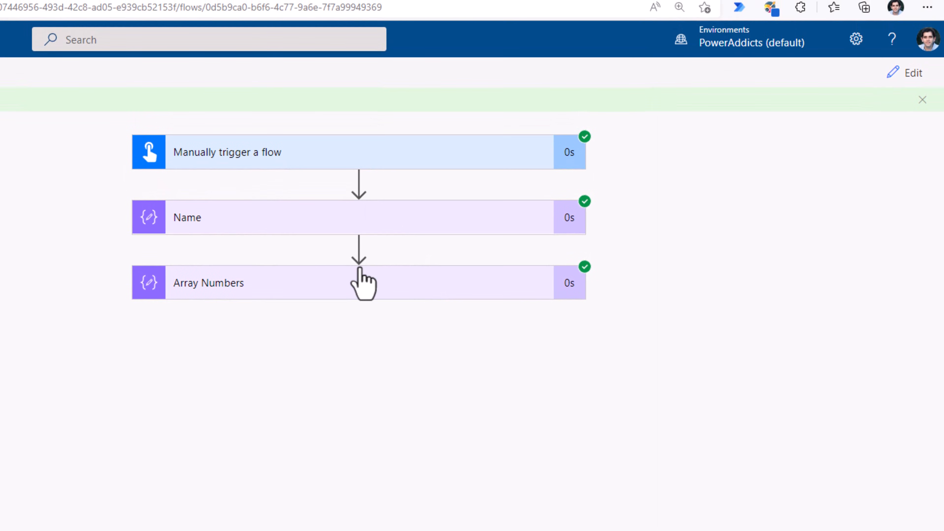
- Examine the raw output of the Name action in the test run to check its data type
click(289, 192)
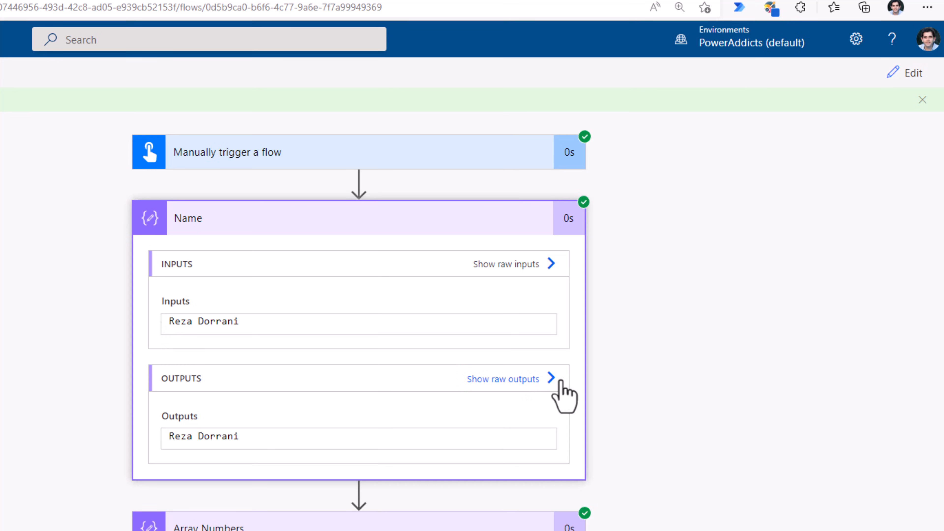
click(551, 379)
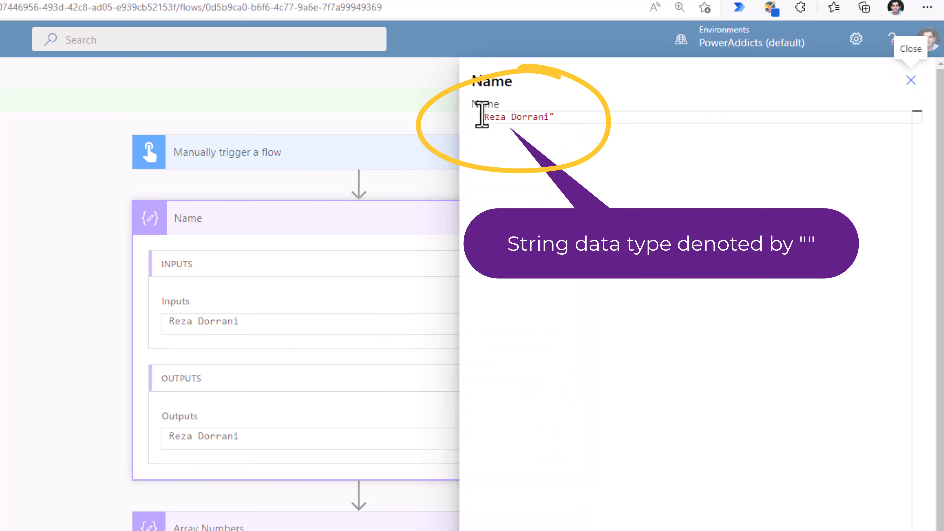
drag(480, 116, 569, 117)
click(911, 80)
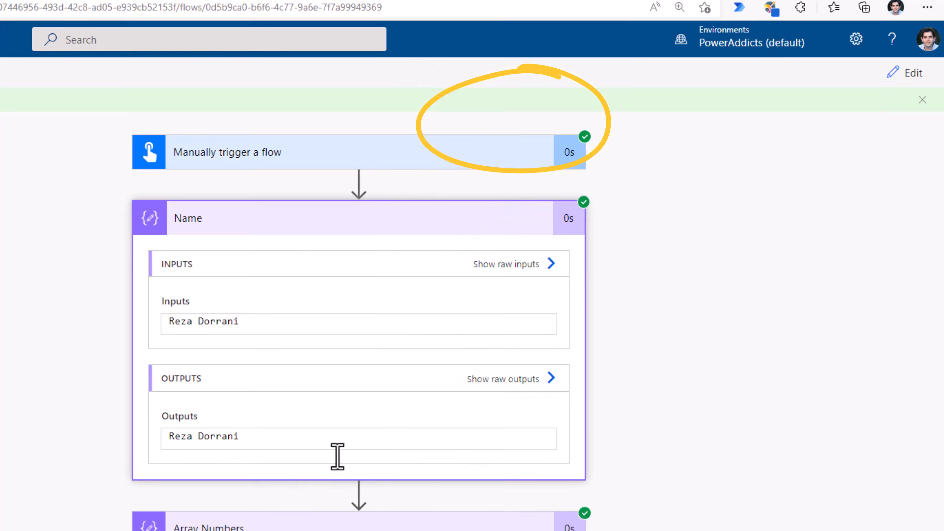
- Examine the raw output of the Array Numbers action in the test run to check its data type
scroll(649, 387, down, 5)
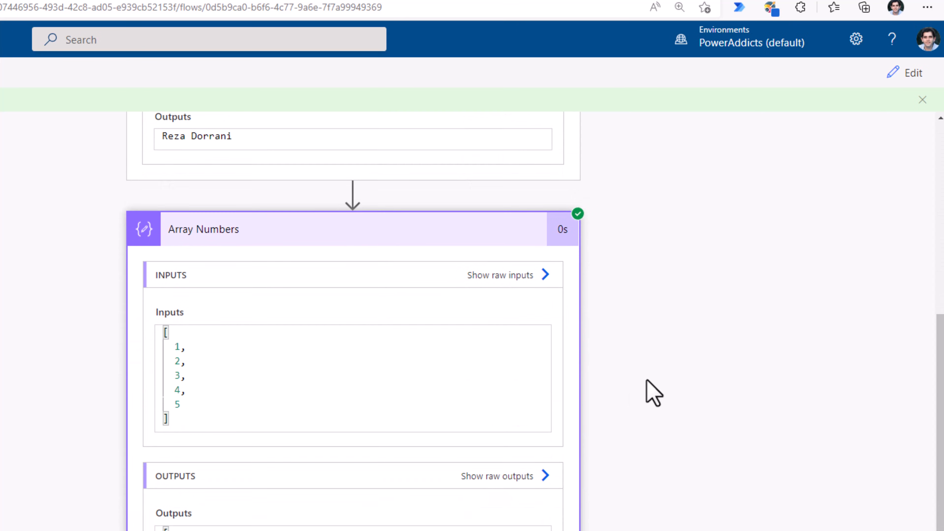
click(545, 477)
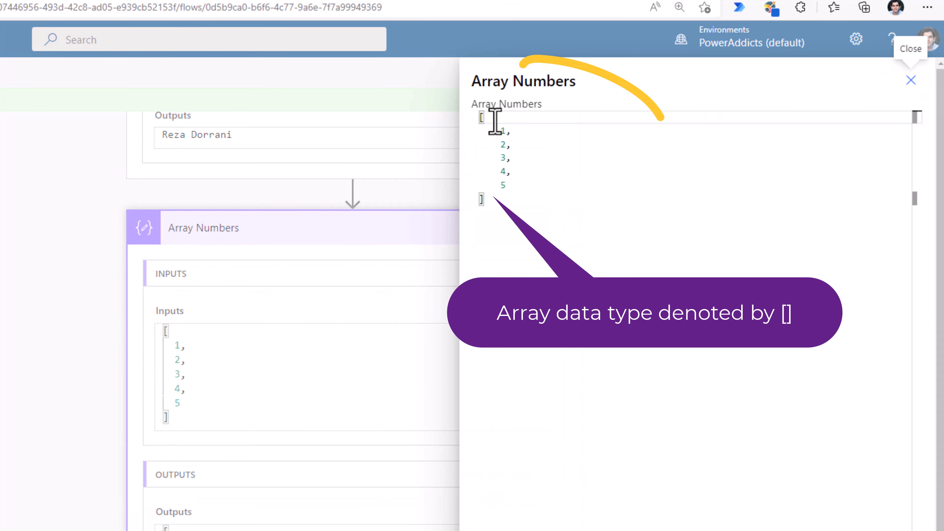
drag(481, 118, 503, 206)
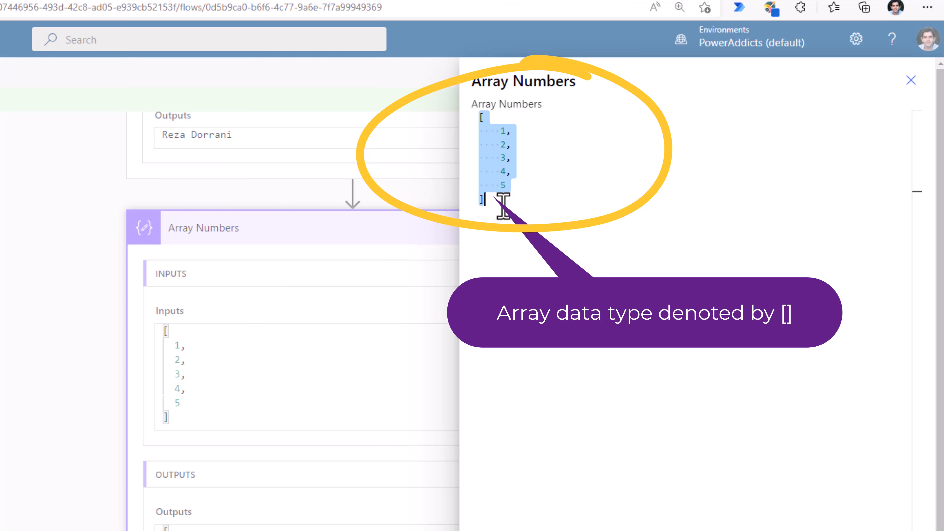
click(912, 80)
- Return to editing the flow and add an Initialize variable action after Array Numbers
click(909, 73)
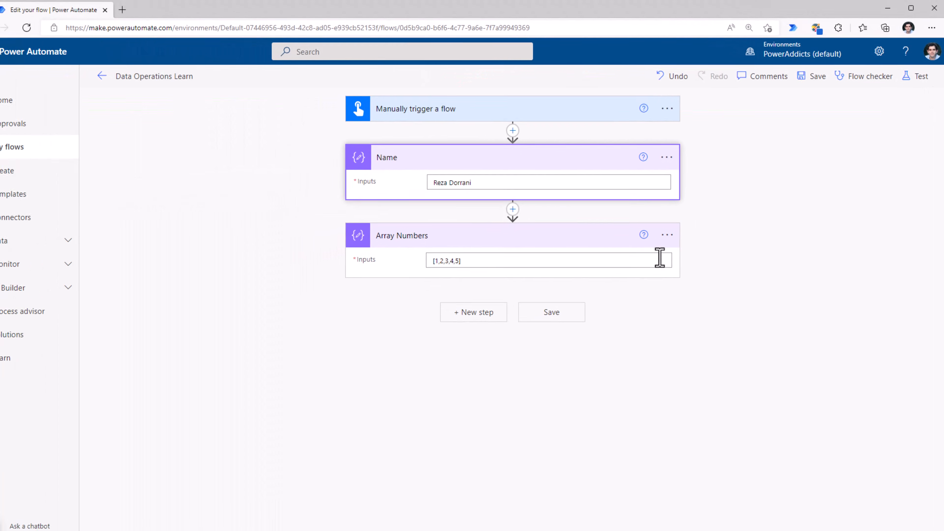
click(474, 312)
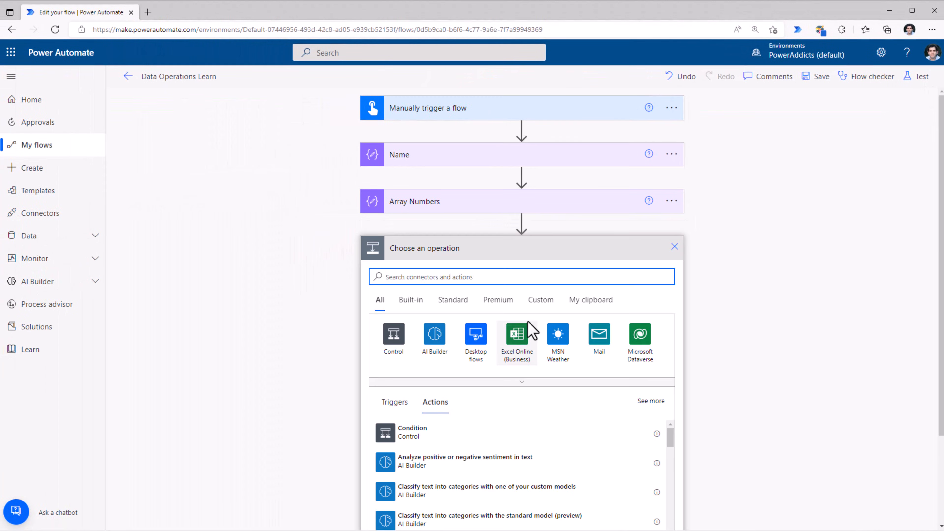
text(initialize variable)
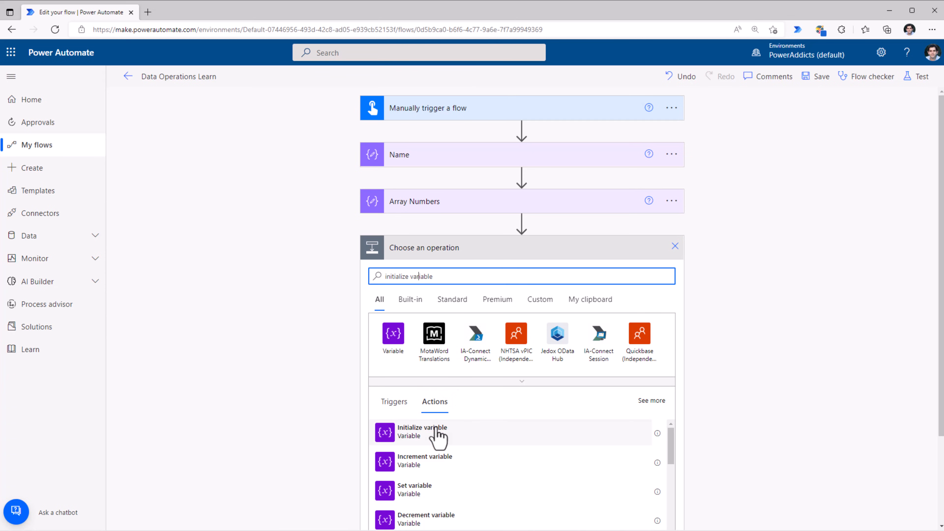
click(444, 435)
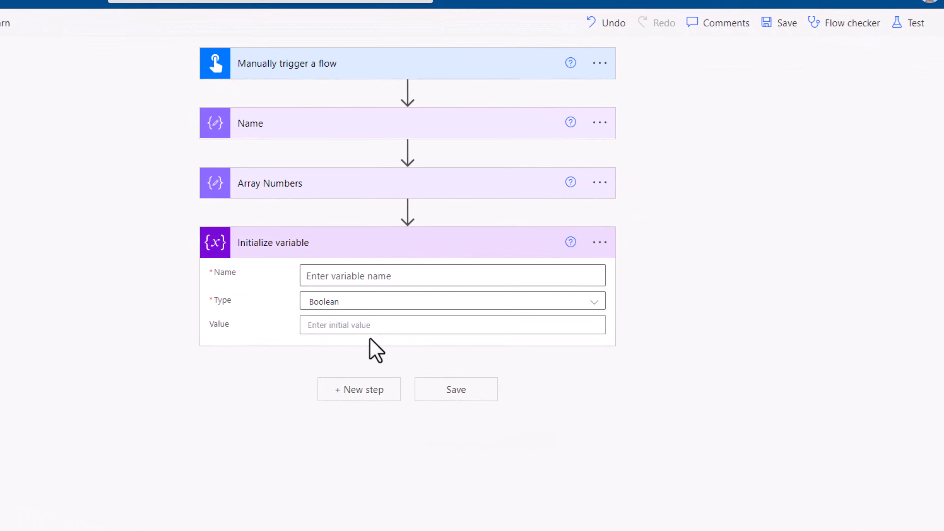
- Review the available variable types, and expand the Name and Array Numbers actions to compare their inputs
click(345, 301)
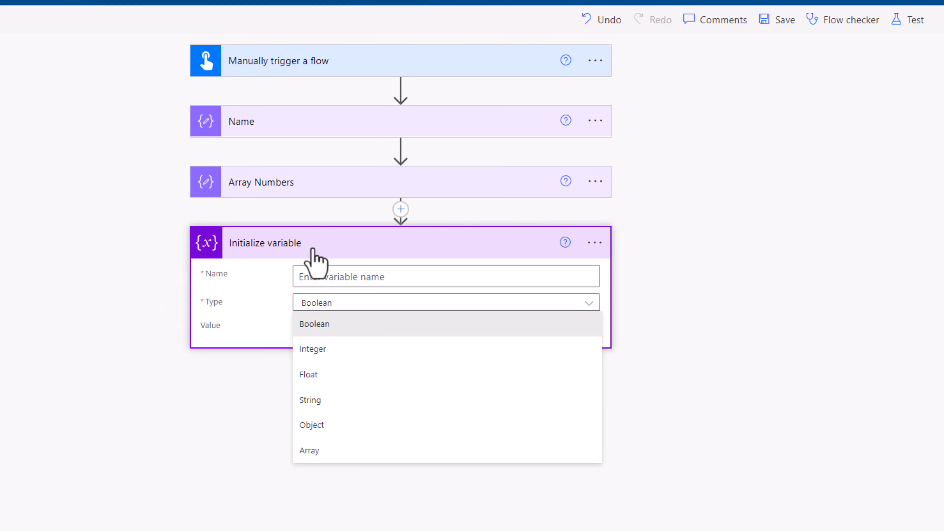
click(299, 129)
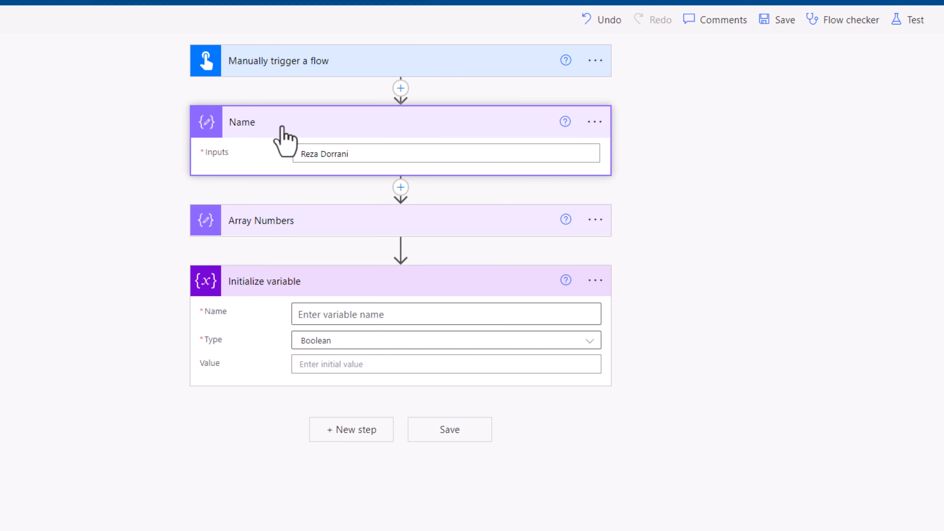
click(340, 227)
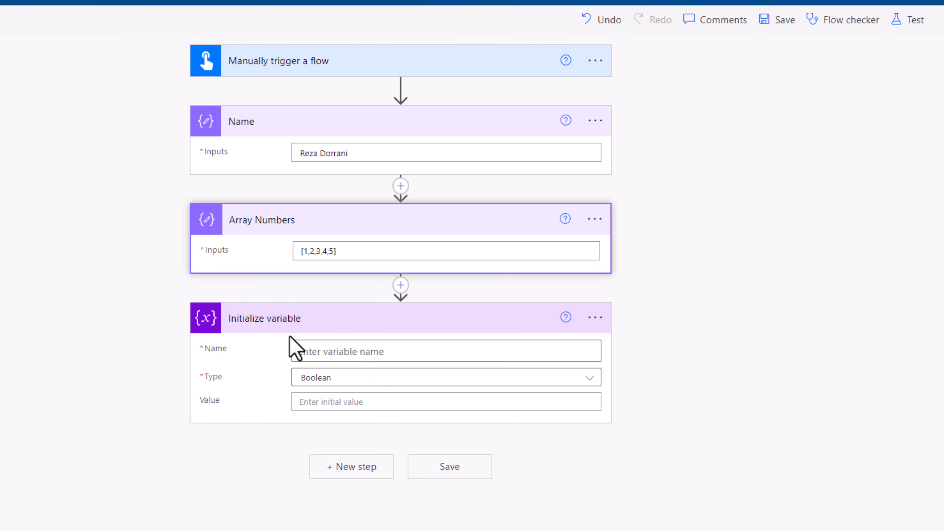
- Name the Boolean variable flag in the Initialize variable action and give it the expression false as its initial value
click(309, 350)
text(flag)
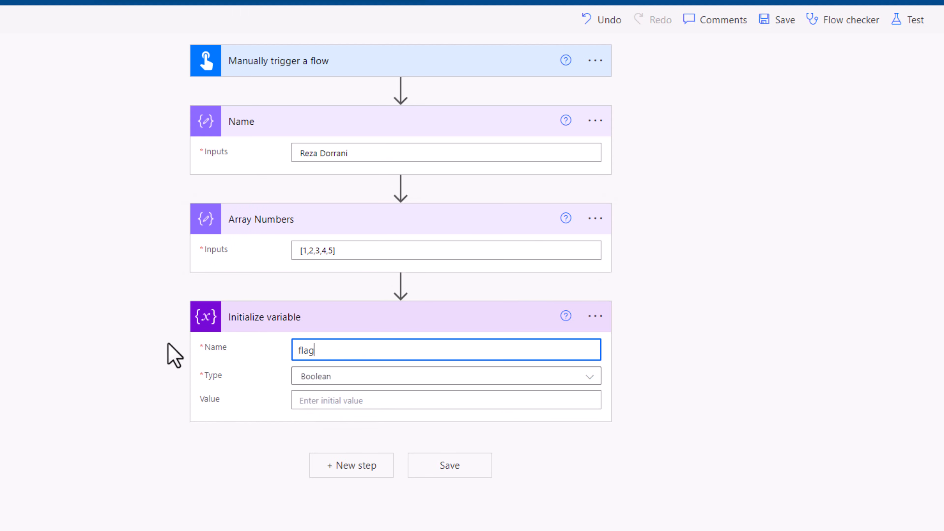
click(370, 399)
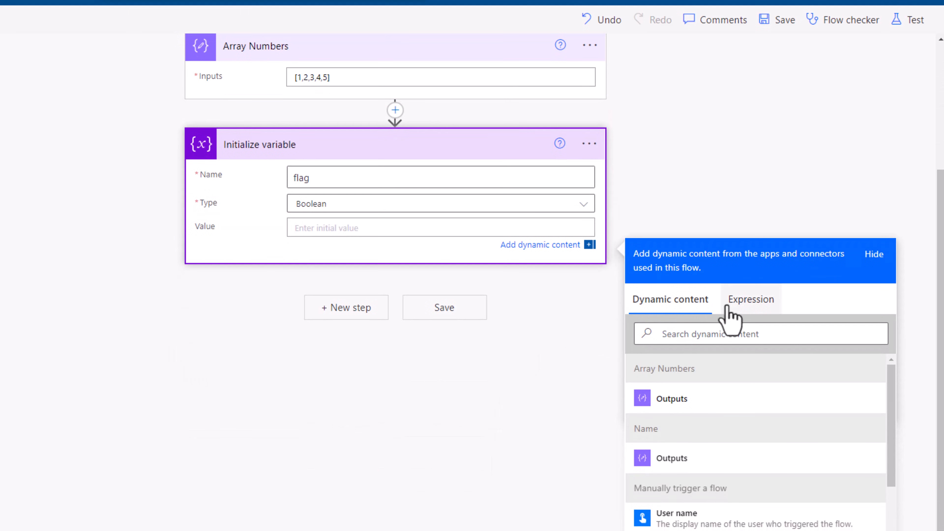
click(736, 315)
text(false)
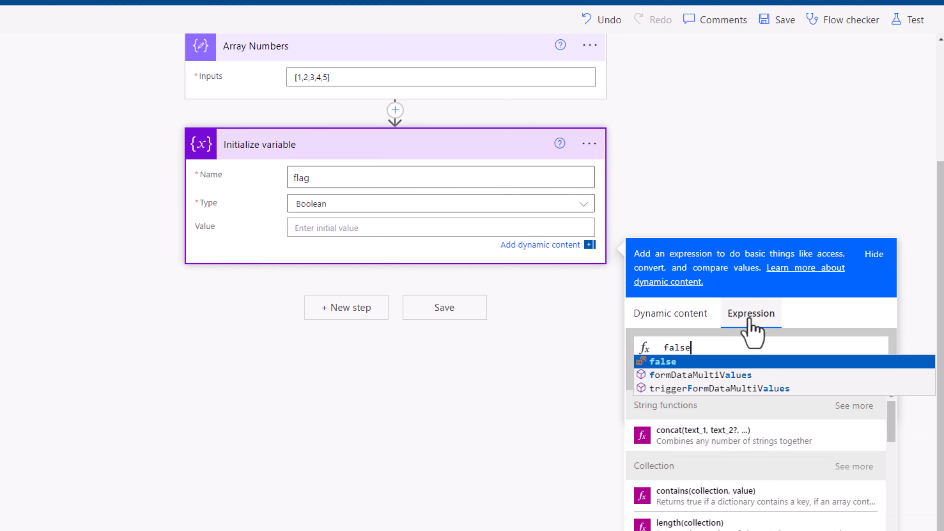
click(692, 361)
click(656, 386)
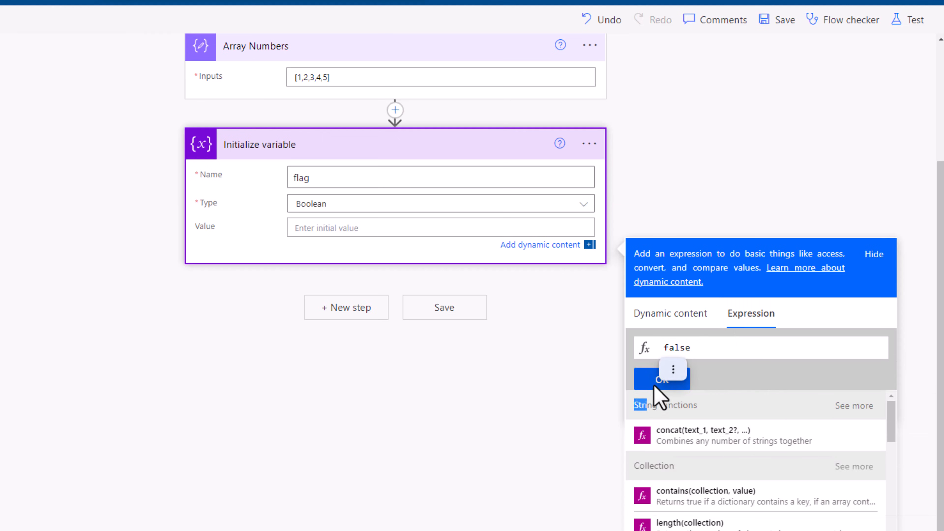
click(264, 308)
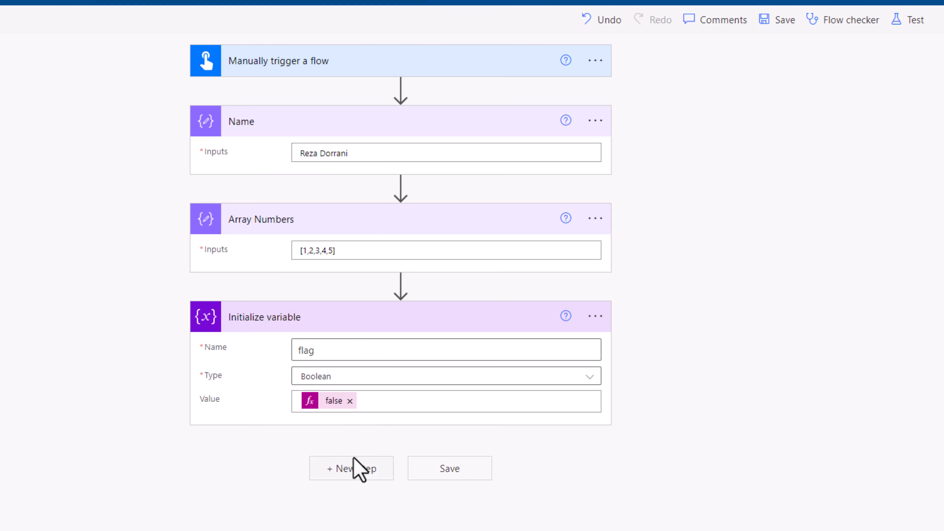
- Add a Set variable action after Initialize variable
text(set)
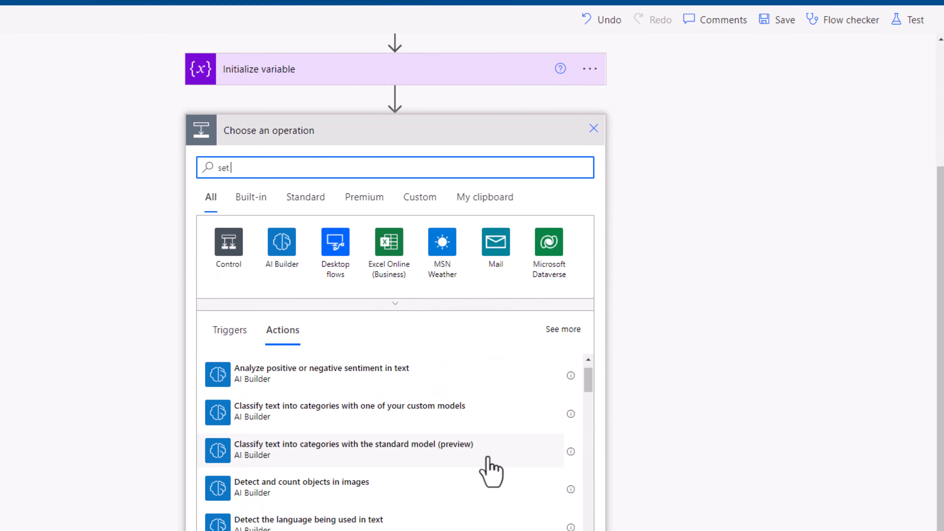
text( variable)
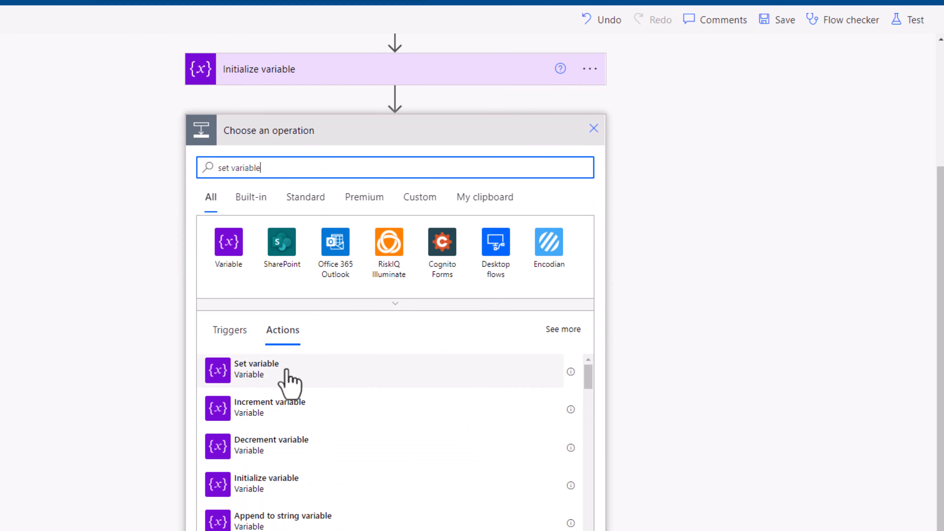
click(285, 378)
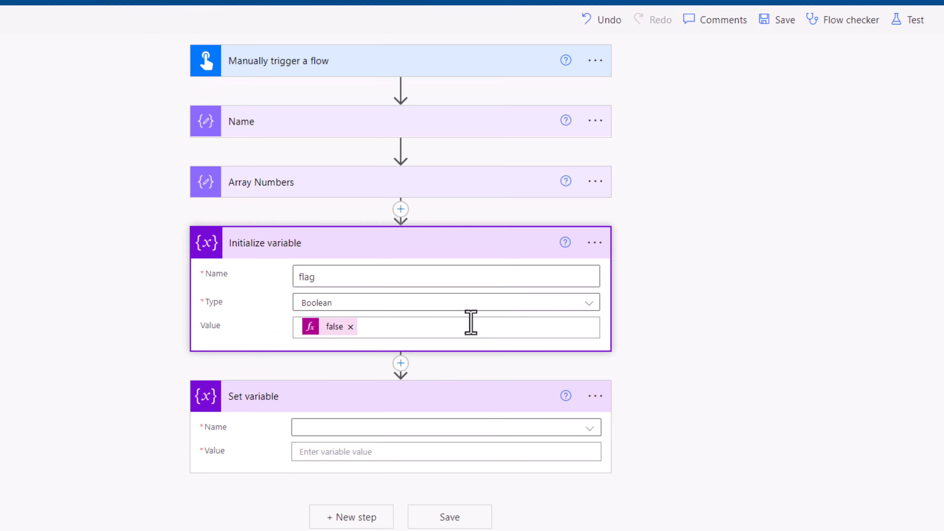
- Configure the Set variable action to assign the expression true to the flag variable
click(366, 427)
click(331, 473)
click(327, 457)
click(748, 521)
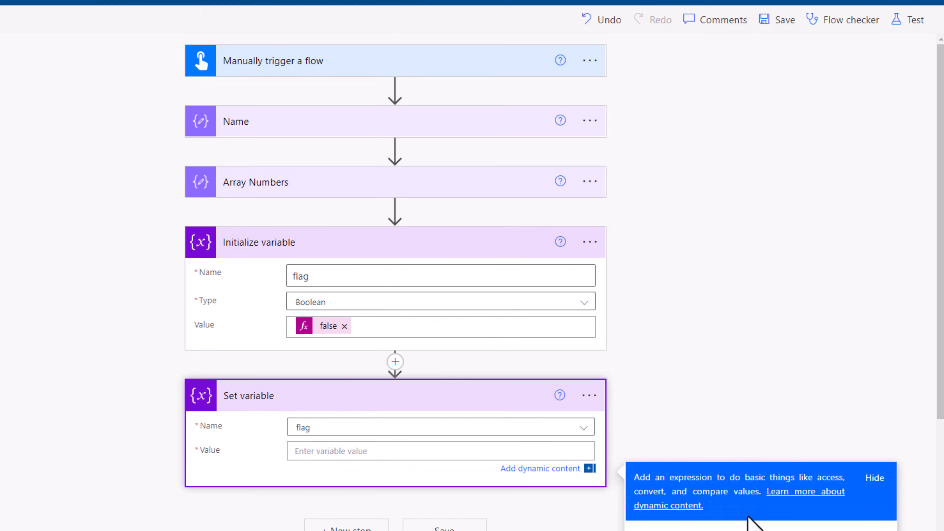
text(true)
click(712, 411)
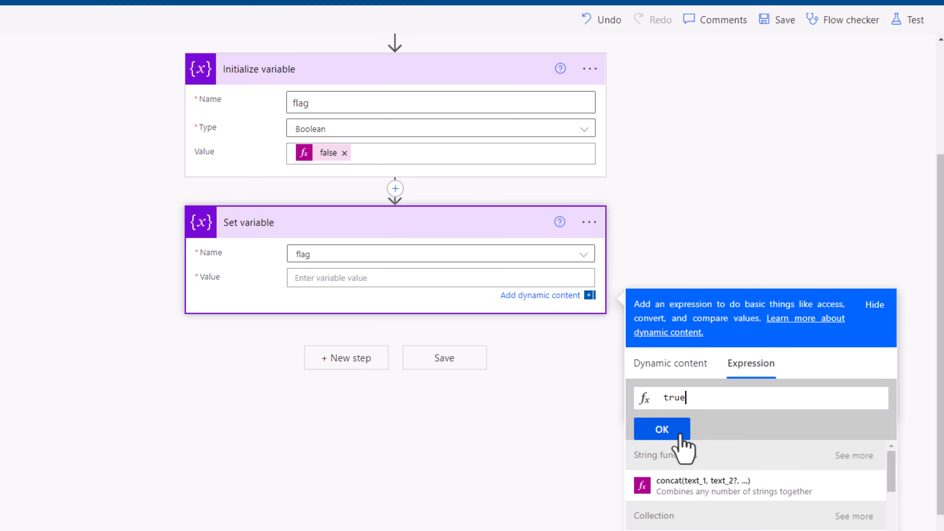
click(677, 435)
scroll(595, 242, up, 4)
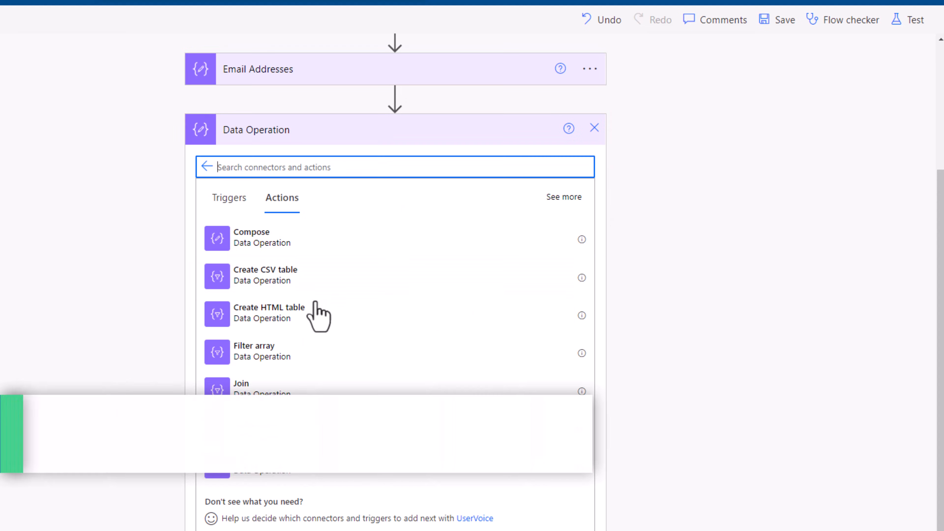
- Add a Join action after Email Addresses that takes the Email Addresses Outputs and joins them with a semicolon (;)
click(293, 391)
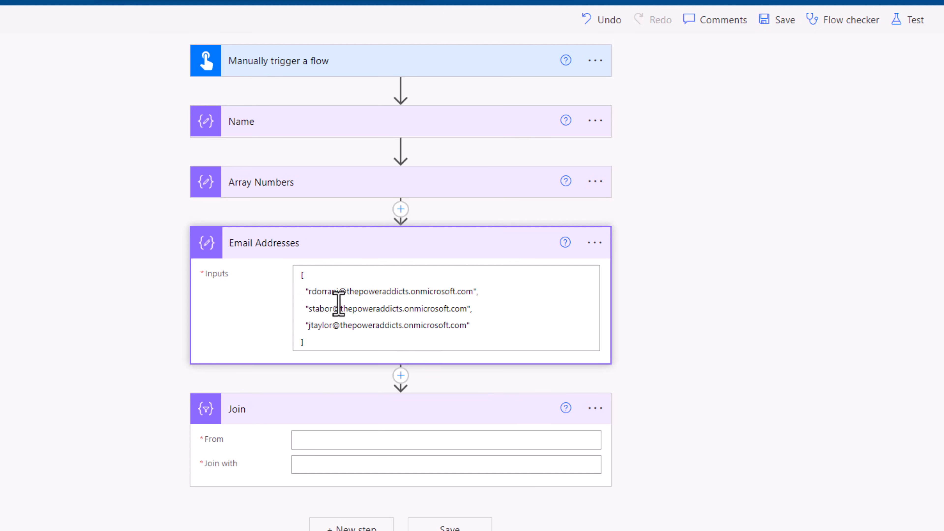
drag(301, 290, 477, 322)
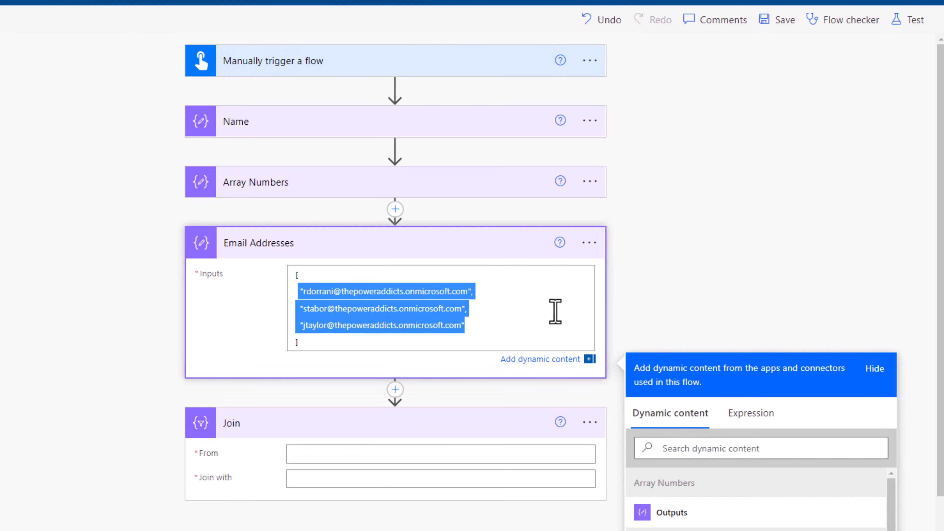
click(617, 305)
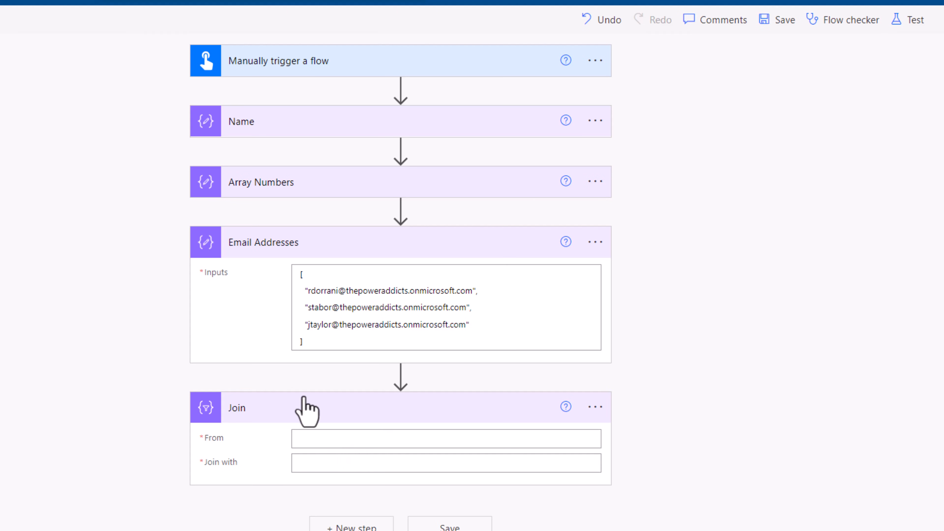
click(308, 439)
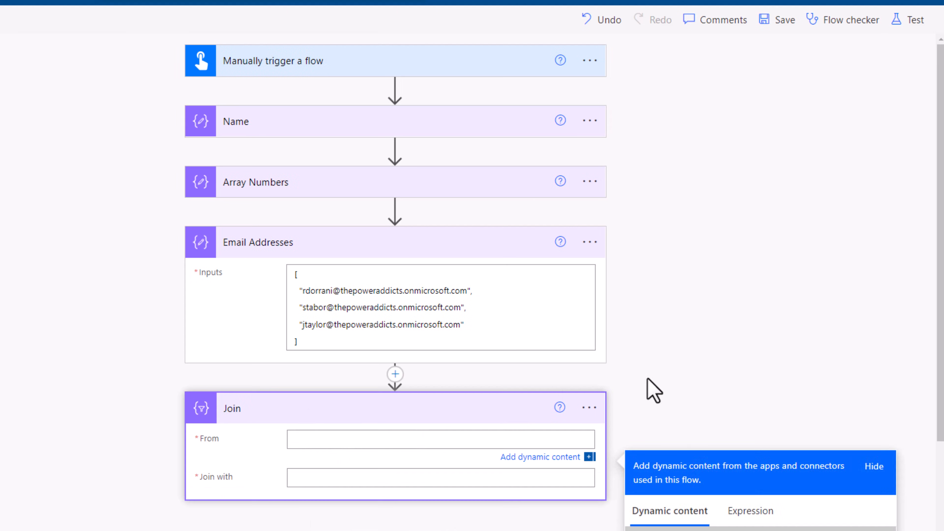
scroll(692, 387, down, 2)
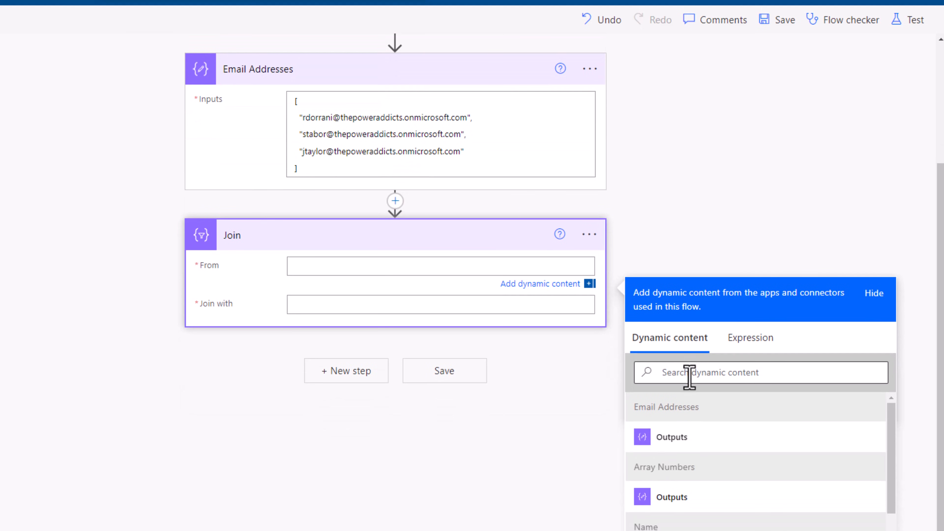
click(673, 437)
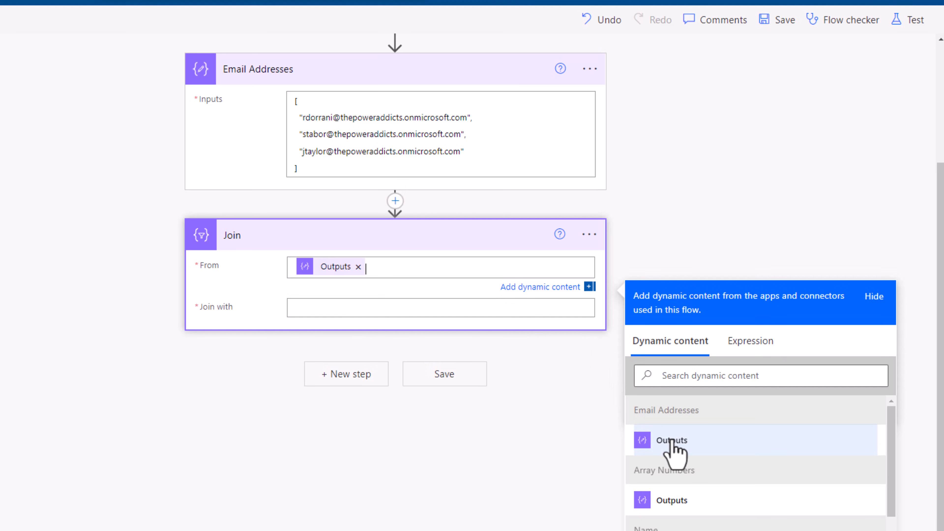
click(328, 311)
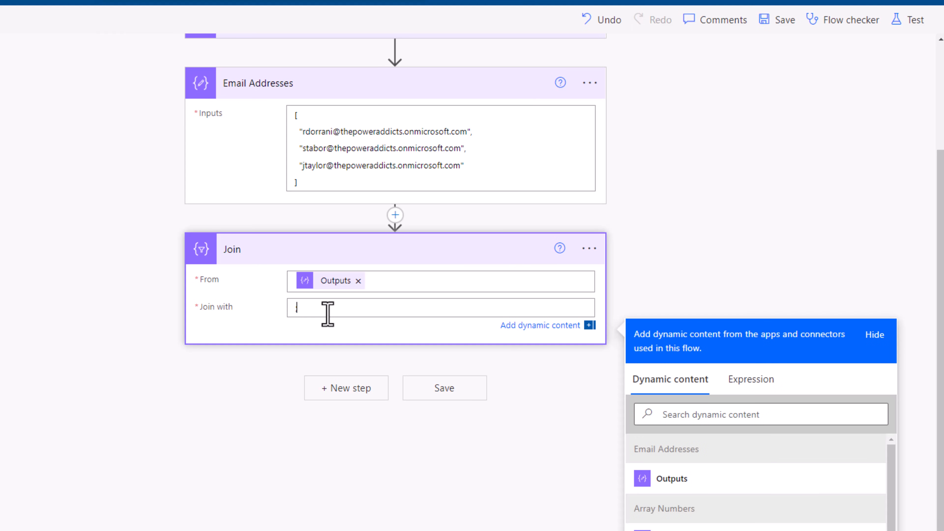
- Run a test of the flow and examine the raw output of the Join action
click(907, 24)
click(759, 67)
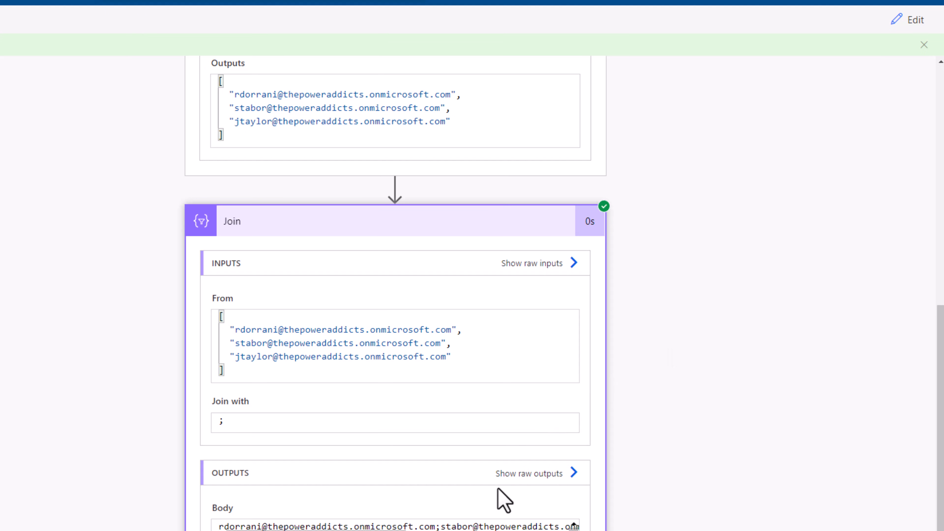
click(566, 476)
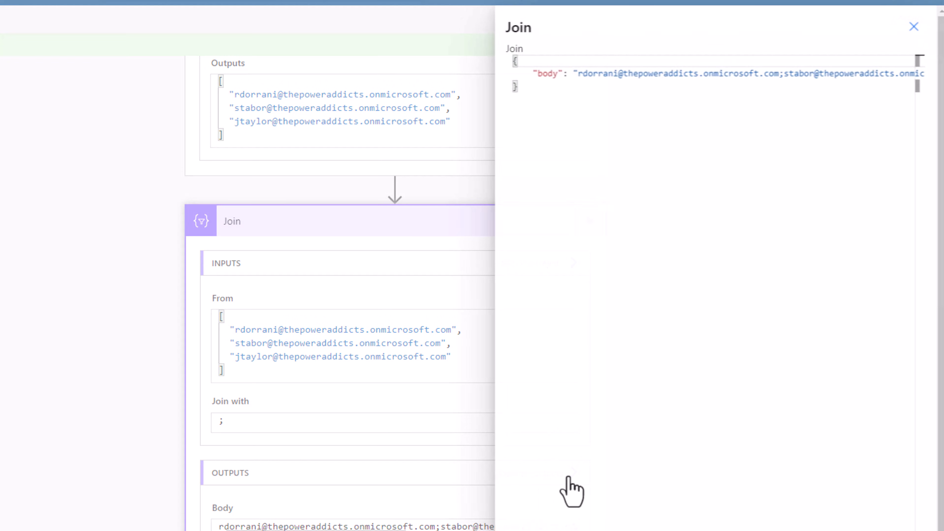
drag(577, 75, 915, 80)
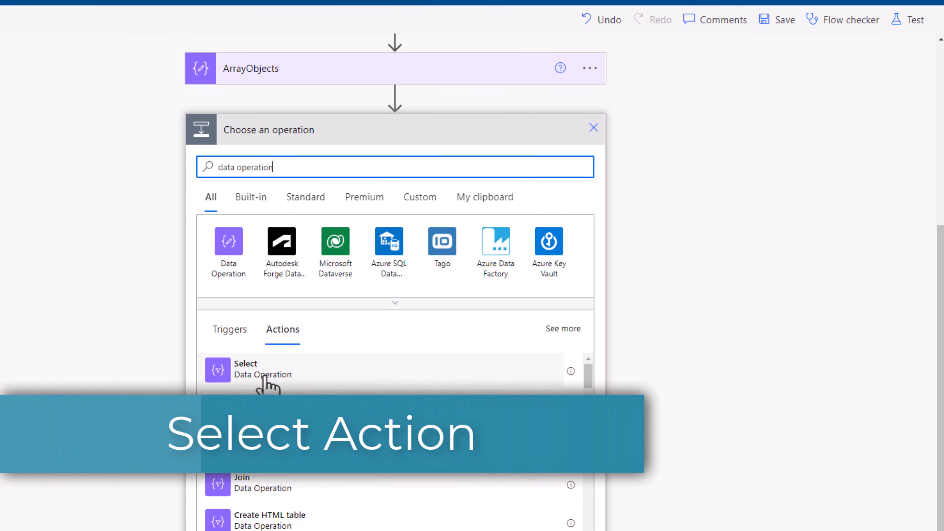
- Add a Select data operation after ArrayObjects, with the ArrayObjects Outputs as its From source
click(246, 385)
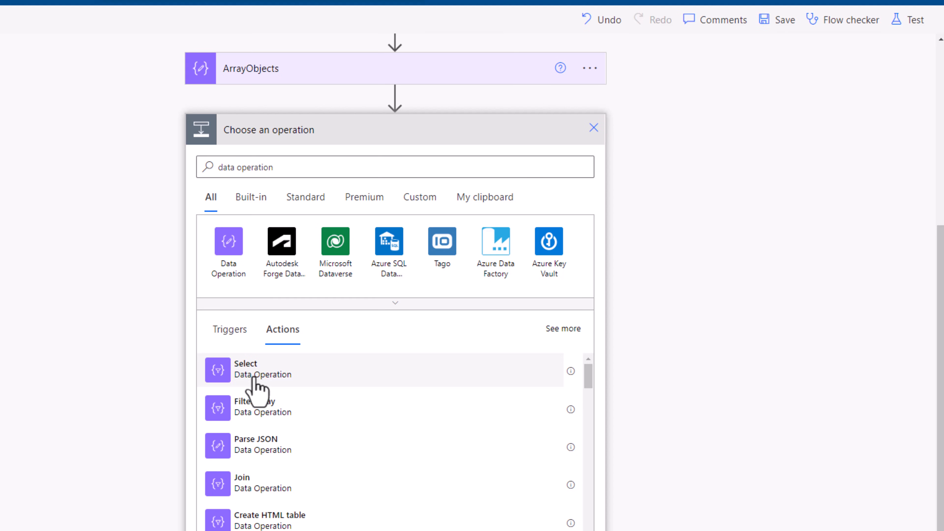
click(436, 368)
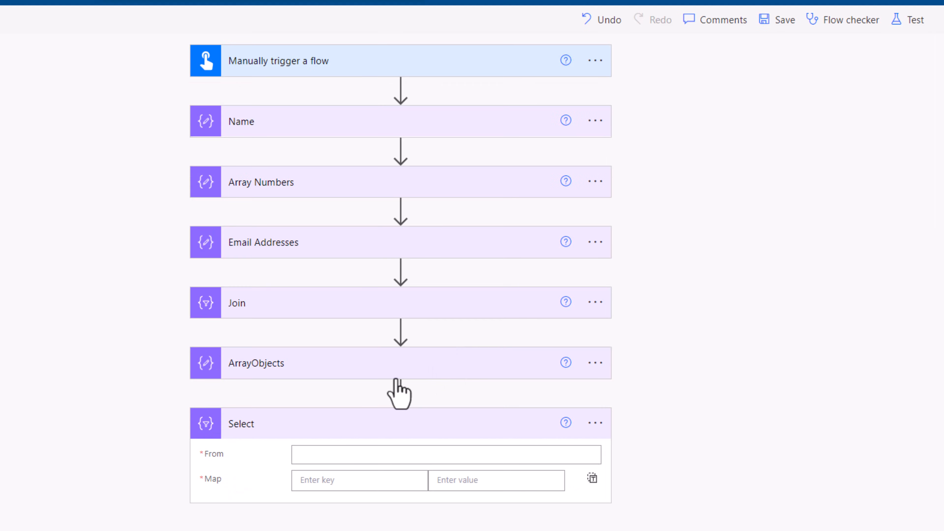
click(316, 452)
scroll(586, 350, down, 5)
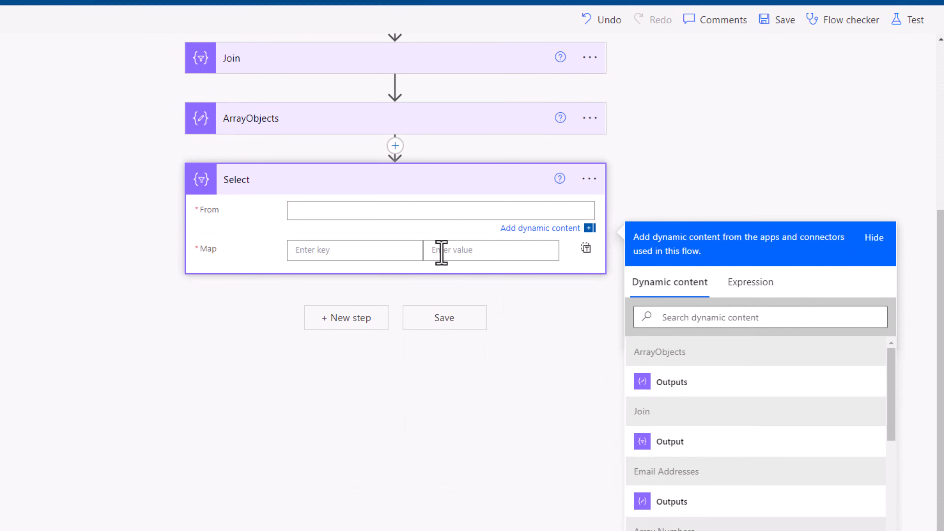
click(669, 384)
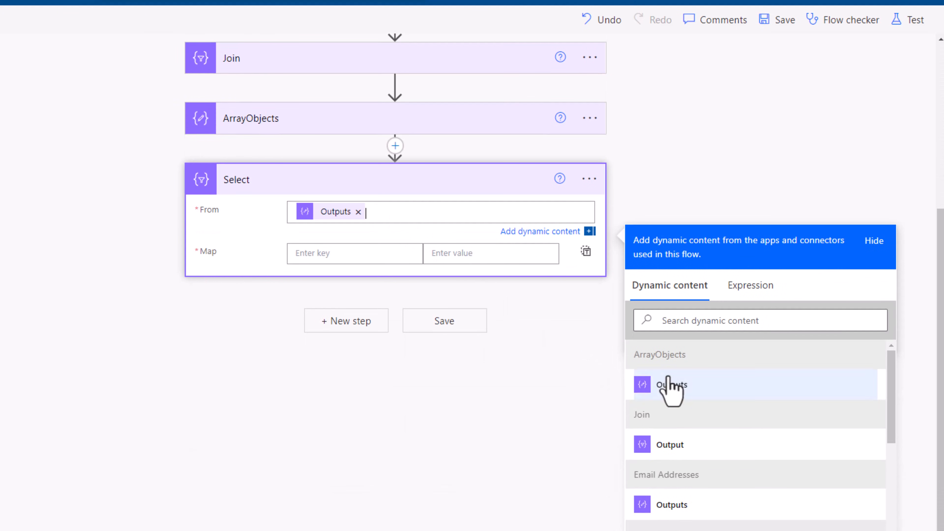
- Expand the ArrayObjects action and examine the property names of the objects in its array
click(337, 119)
scroll(415, 374, down, 5)
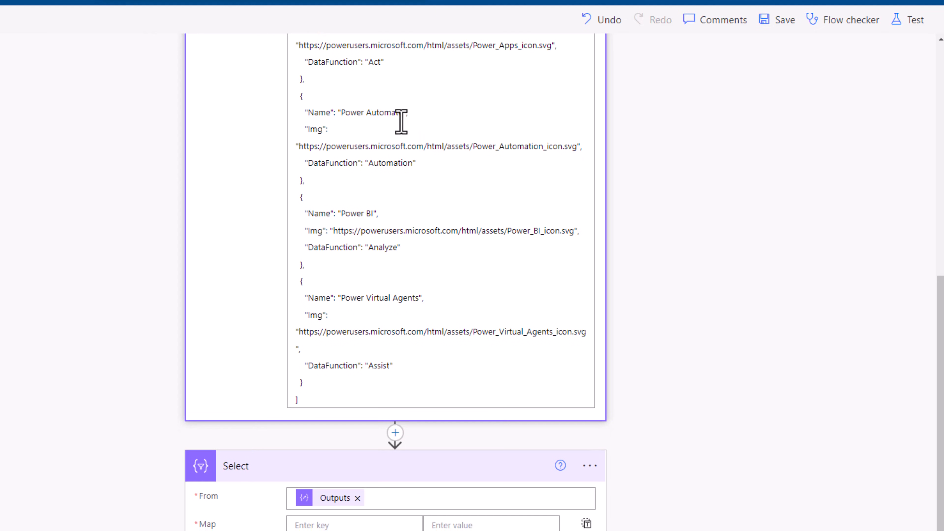
scroll(595, 246, down, 1)
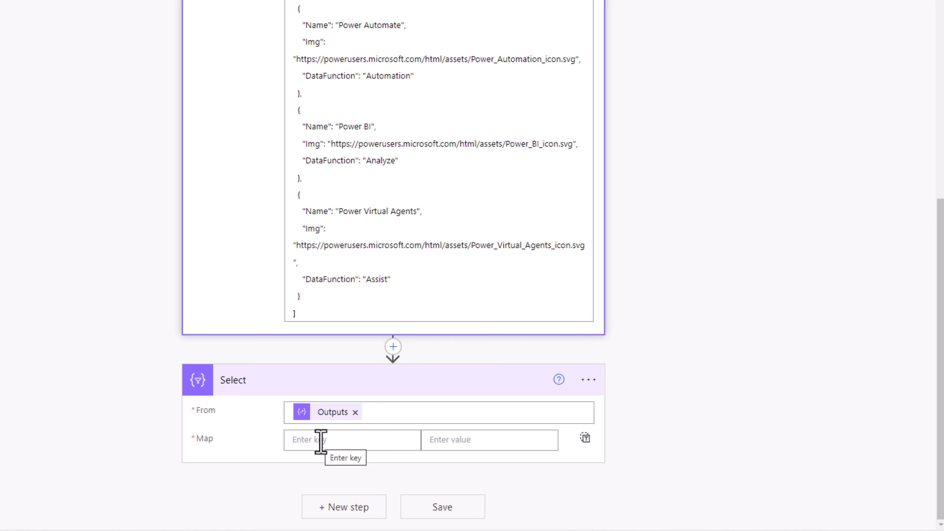
click(345, 436)
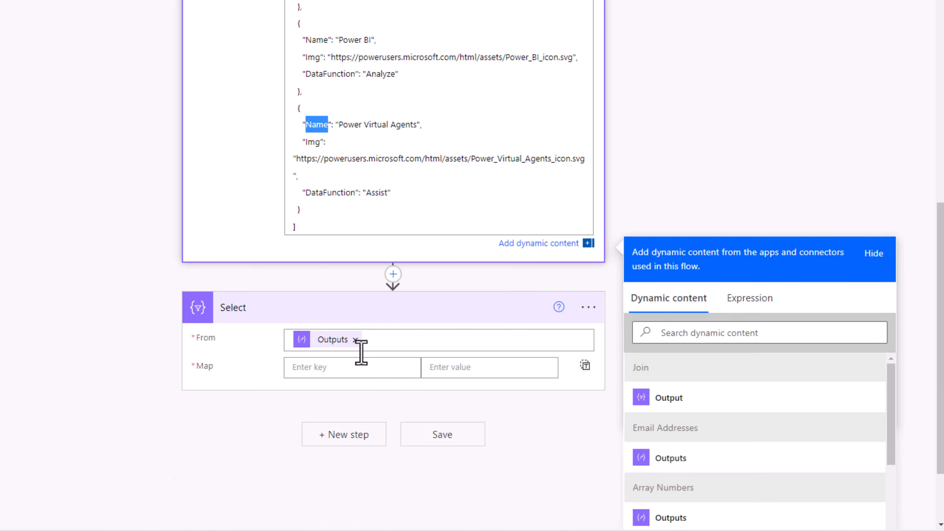
- In the Select action's Map, add the key Title with the expression item()?['Name'] as its value
click(362, 368)
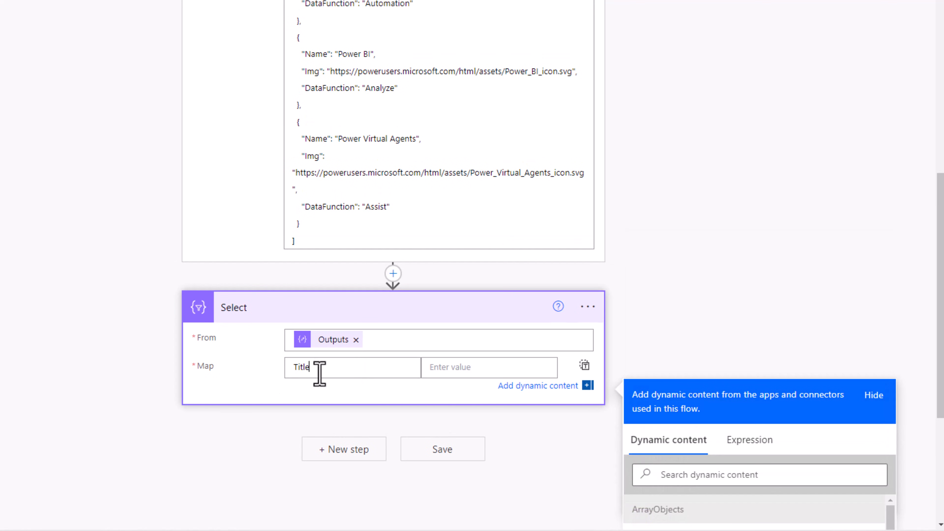
click(445, 372)
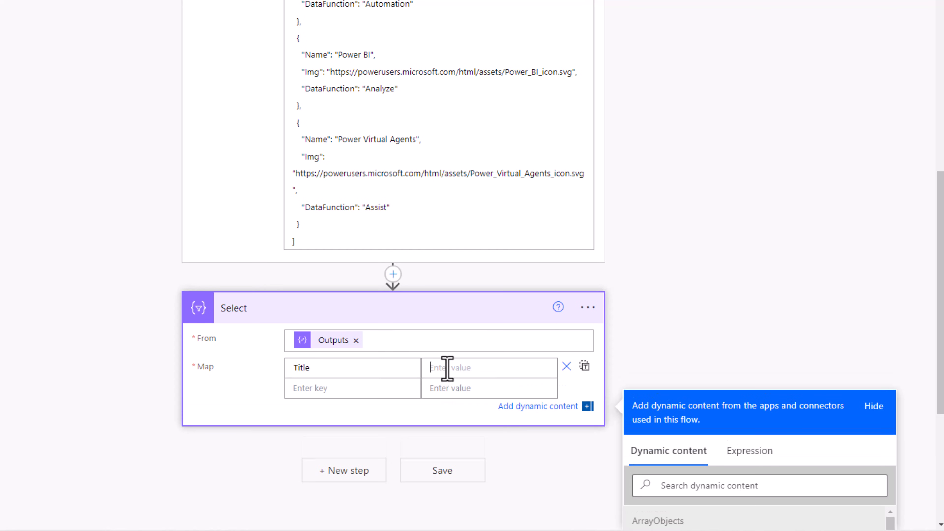
click(744, 369)
text(i)
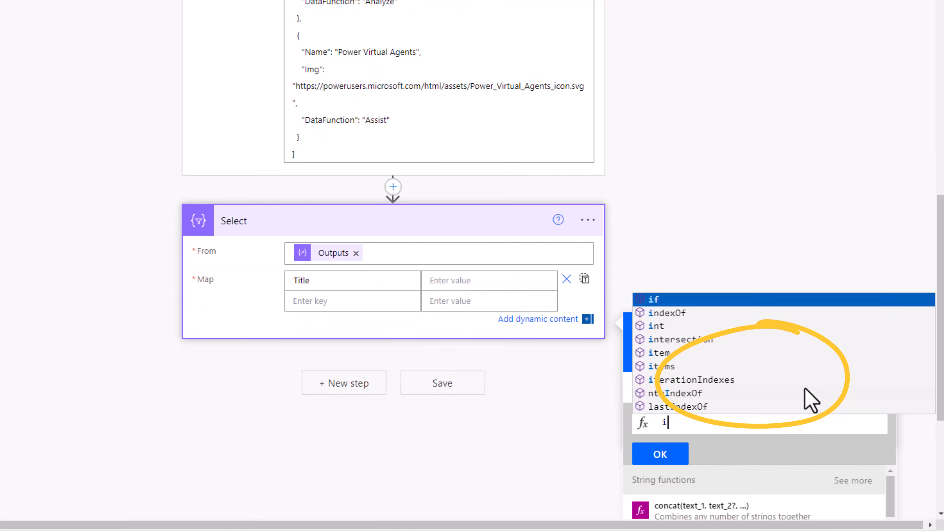
text(tle)
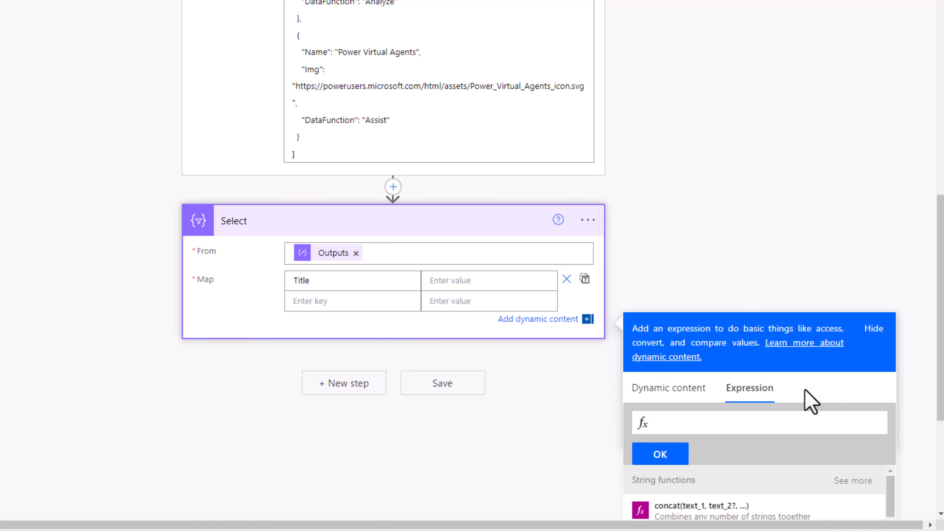
text(item()?[')
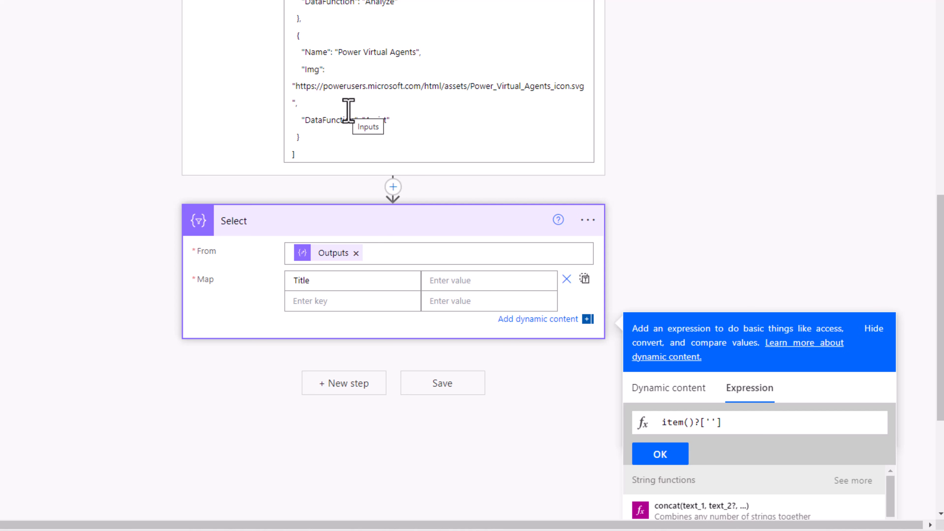
scroll(327, 93, down, 1)
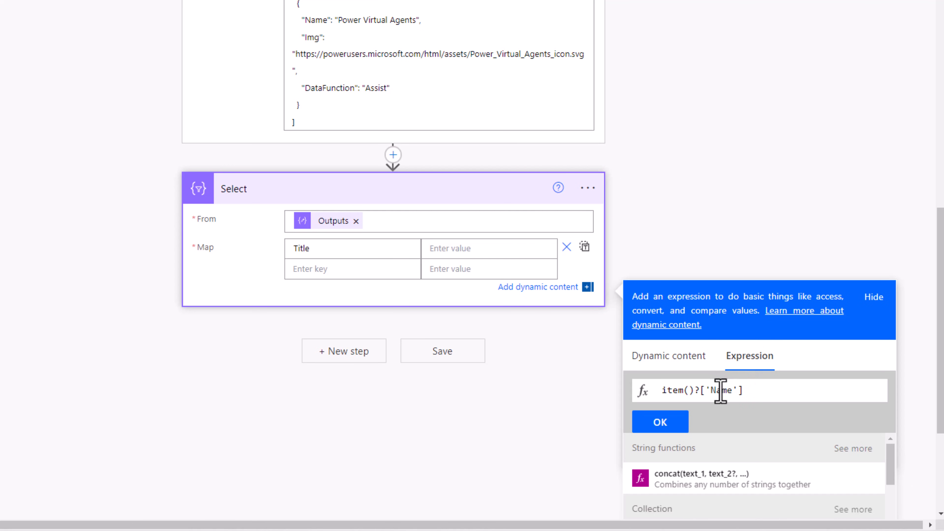
click(660, 424)
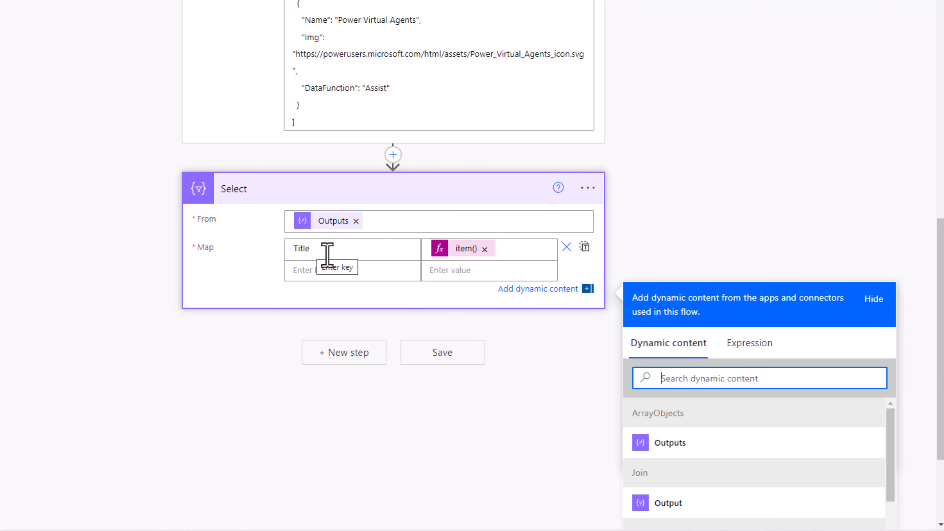
drag(313, 251, 275, 258)
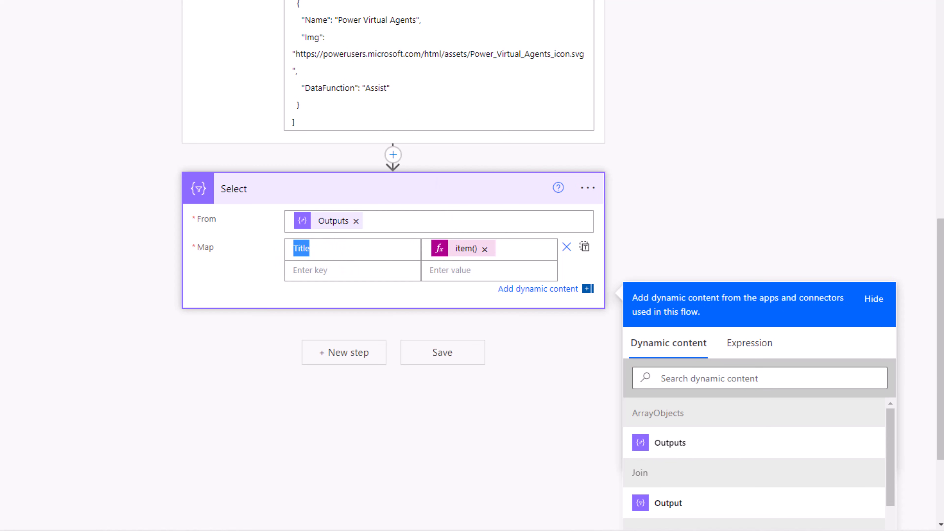
- Save and test the flow, and examine the raw inputs of the Select action
click(759, 505)
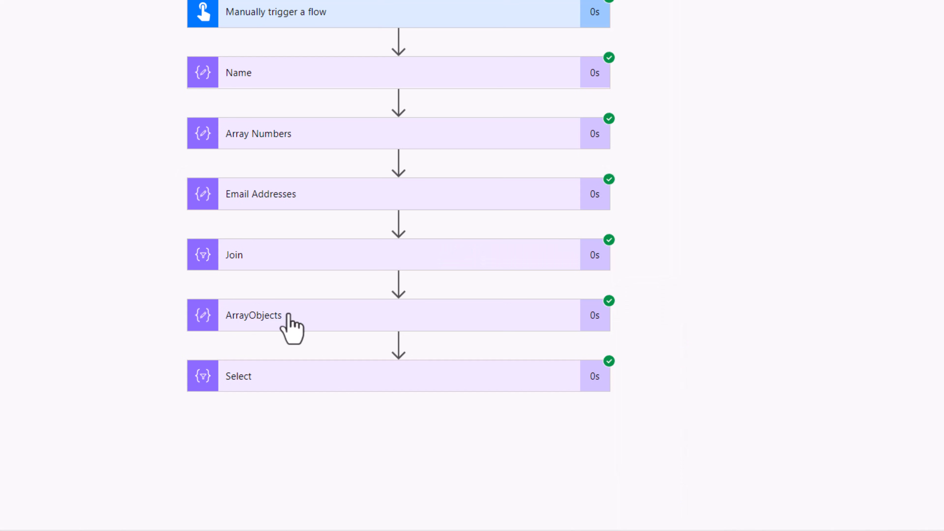
click(388, 383)
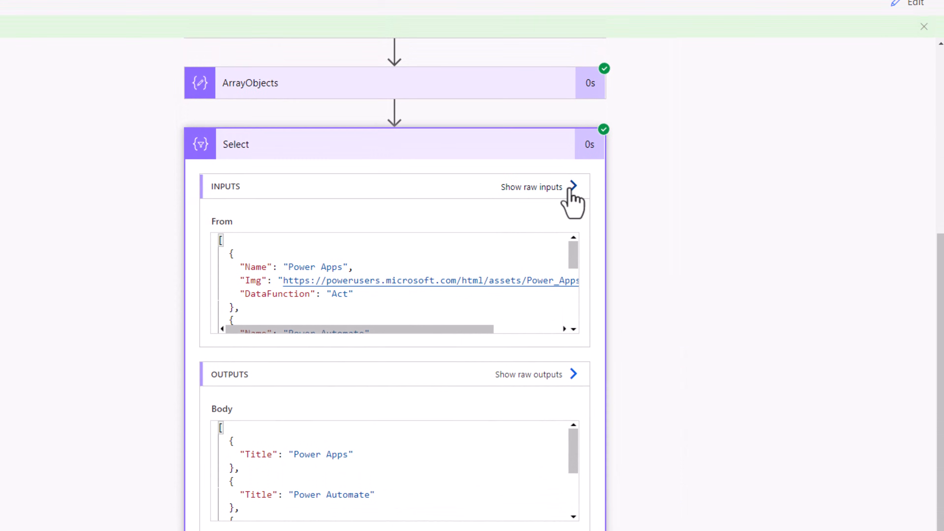
click(569, 188)
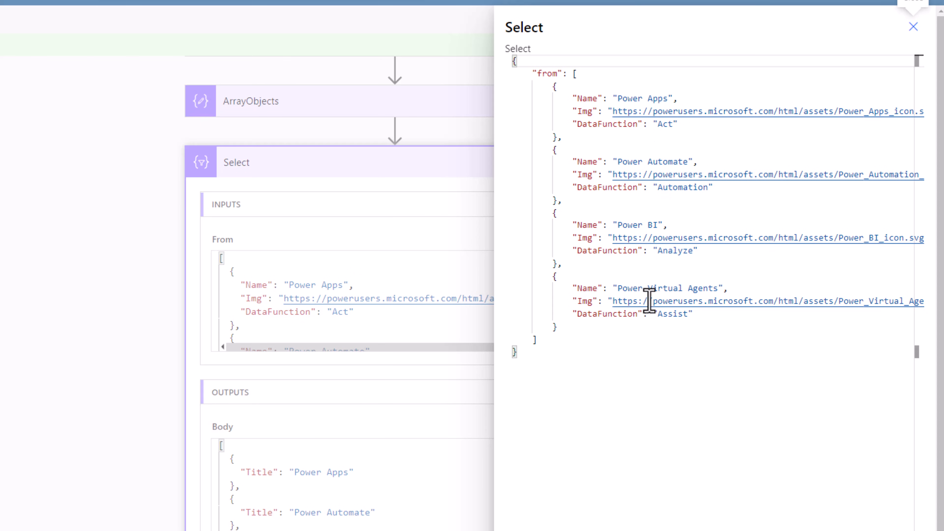
click(566, 137)
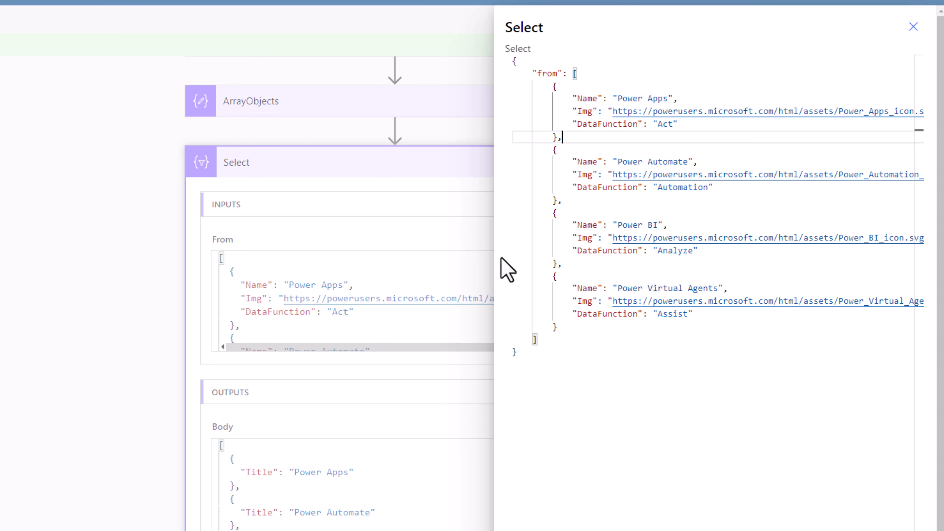
- Compare the Title values in Select's raw outputs with the Name values in its raw inputs
click(409, 428)
click(574, 392)
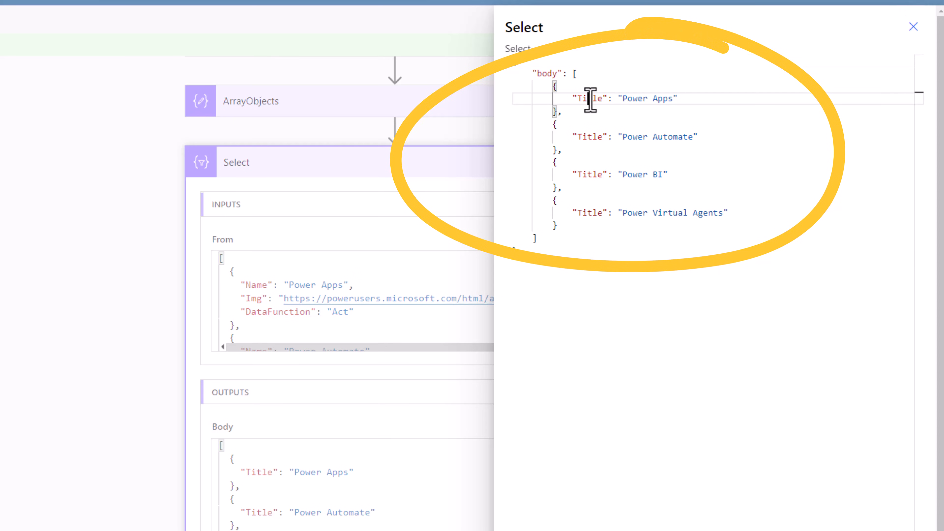
double_click(632, 98)
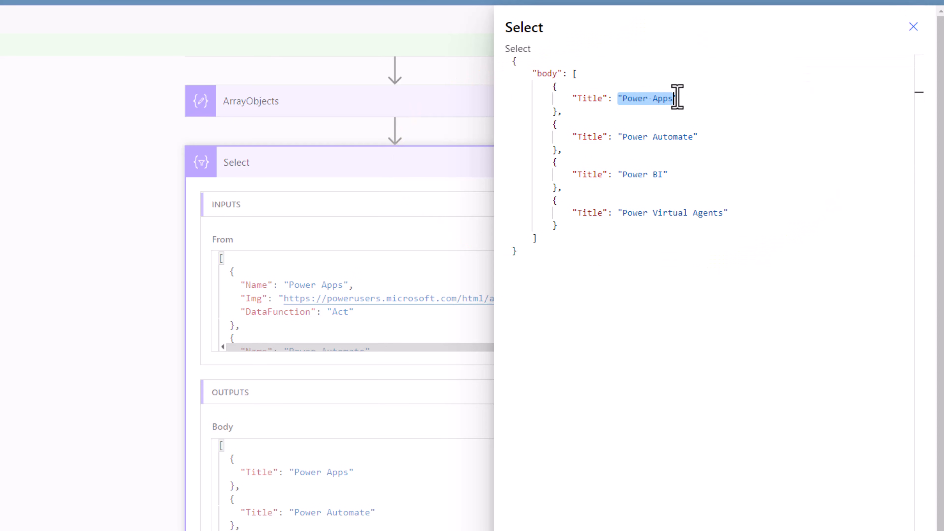
drag(619, 137, 704, 135)
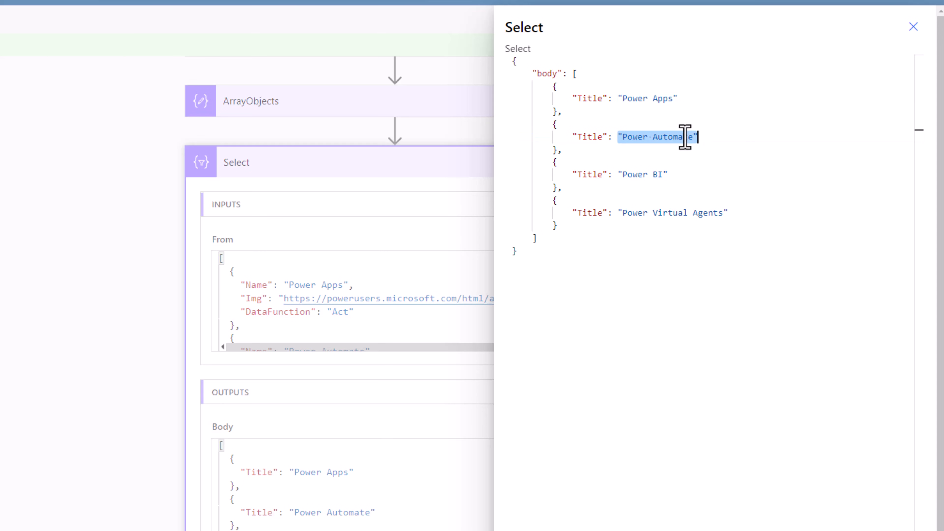
click(415, 312)
click(573, 208)
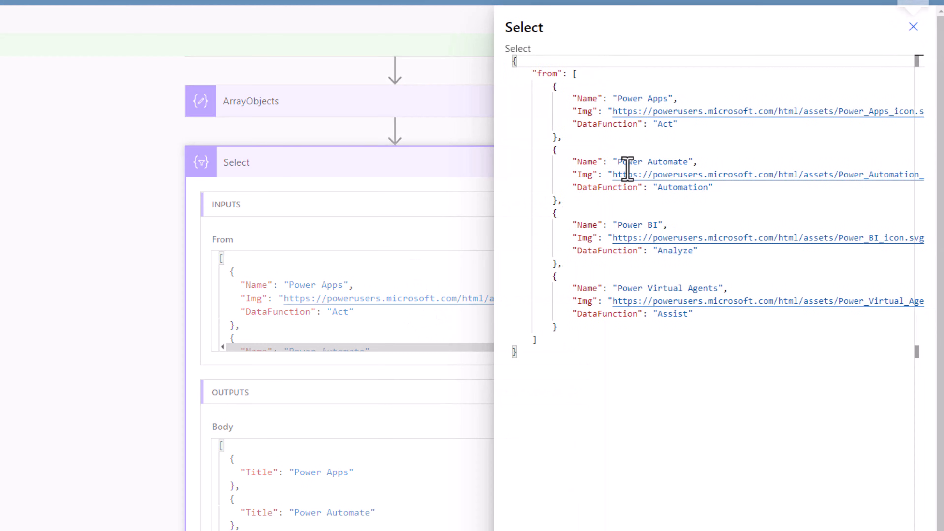
double_click(588, 162)
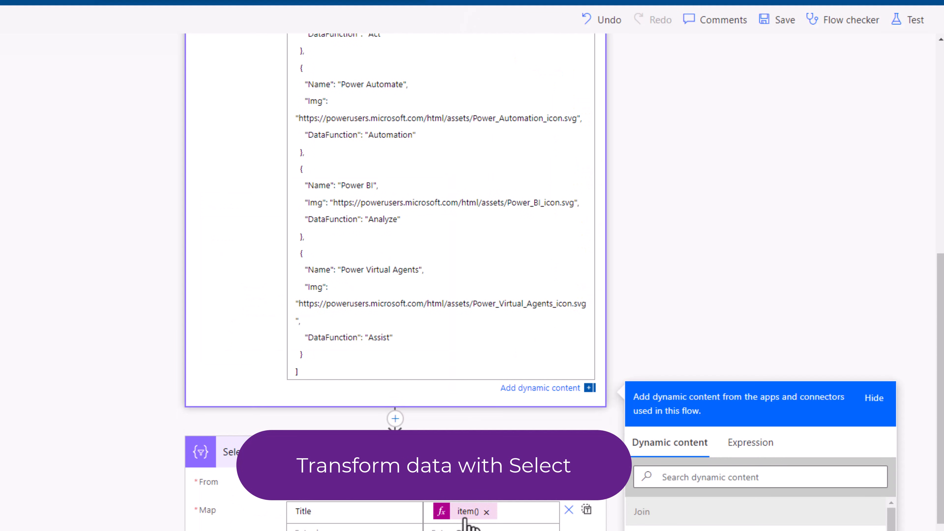
- Append a space and the expression item()?['DataFunction'] to the value of the Title key in Select's Map
double_click(344, 337)
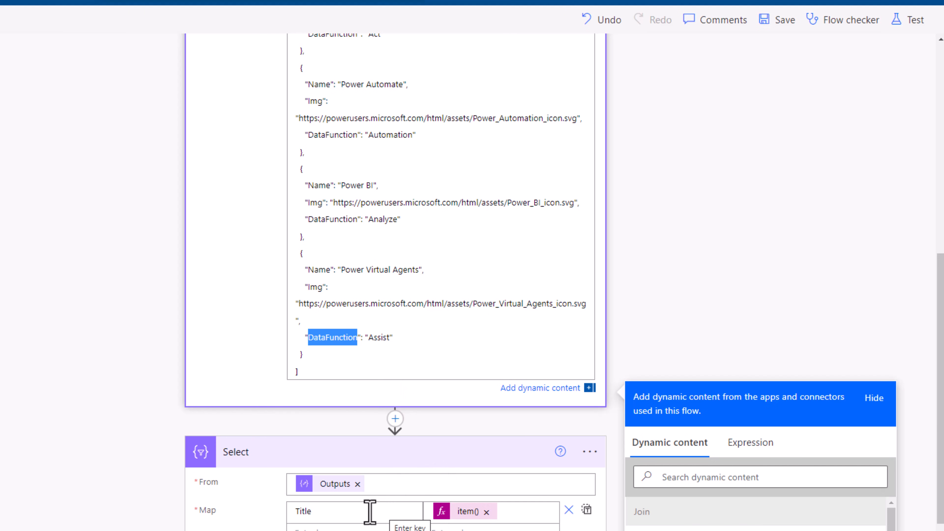
click(516, 514)
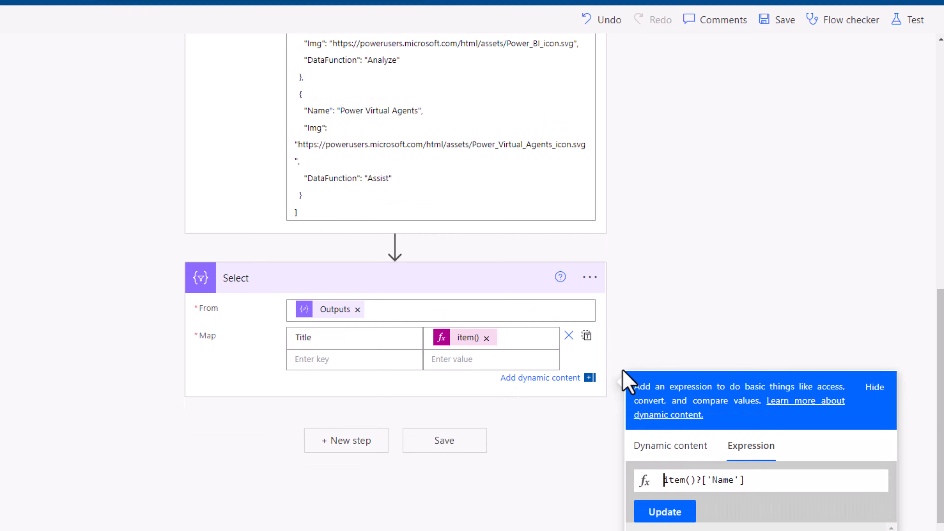
click(527, 341)
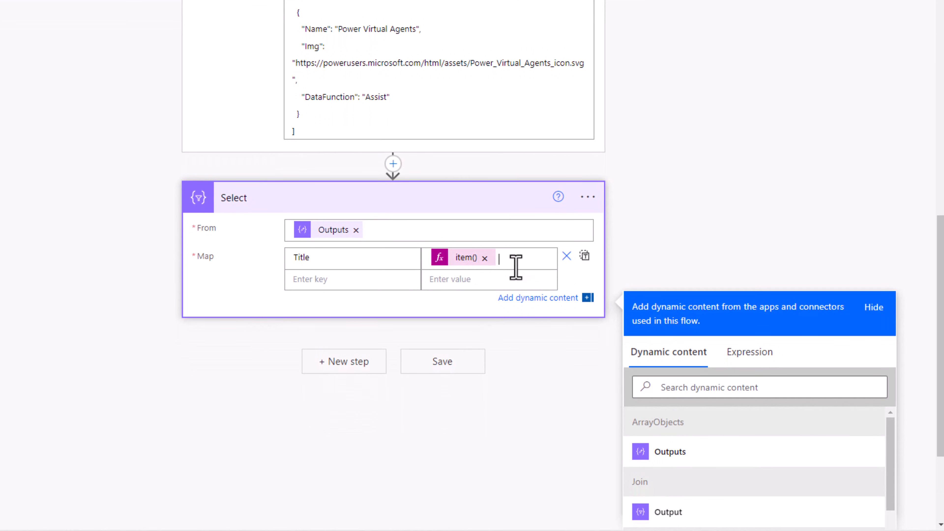
click(752, 361)
click(736, 403)
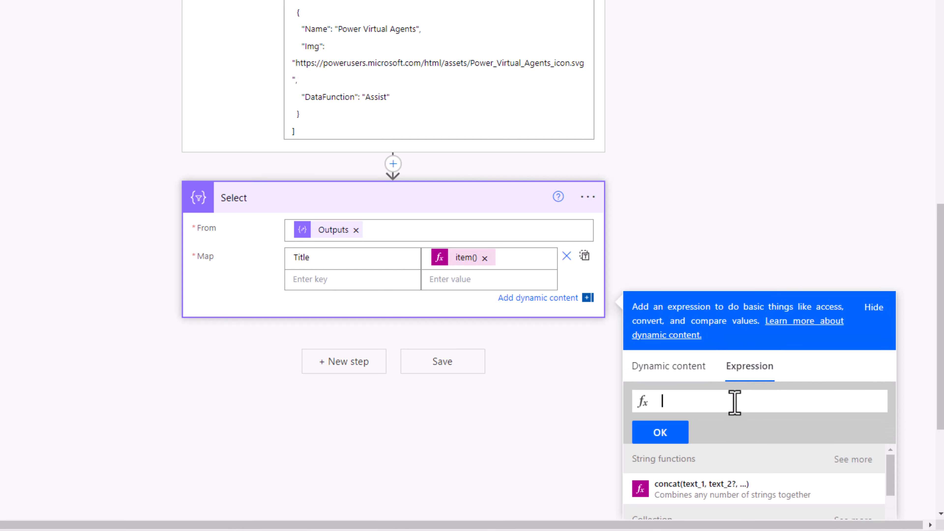
text(item()?['DataFunction'])
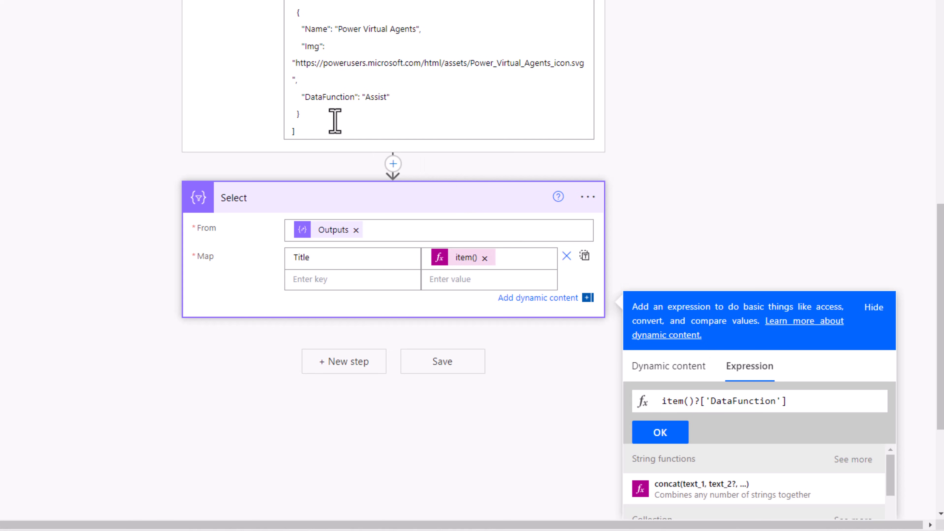
click(659, 427)
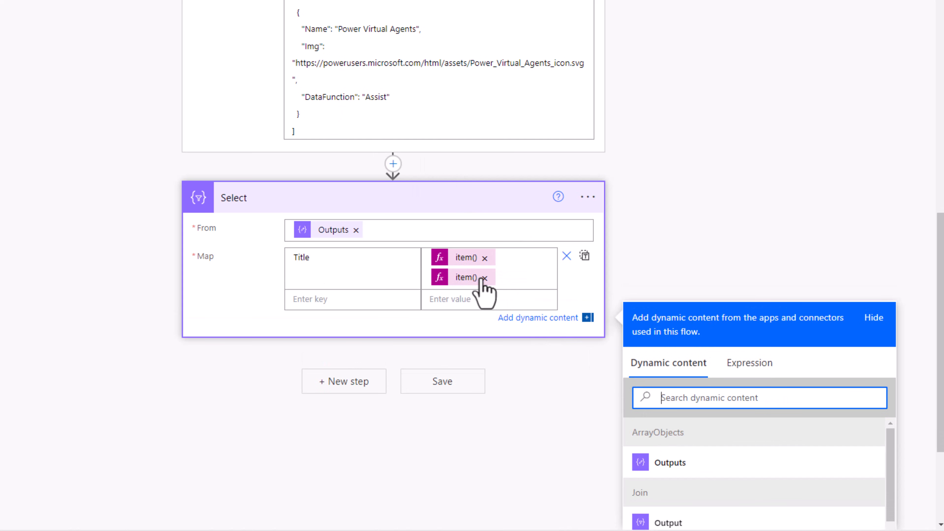
- Test the flow again and compare the Select action's raw outputs with its raw inputs for the combined Title values
click(902, 1)
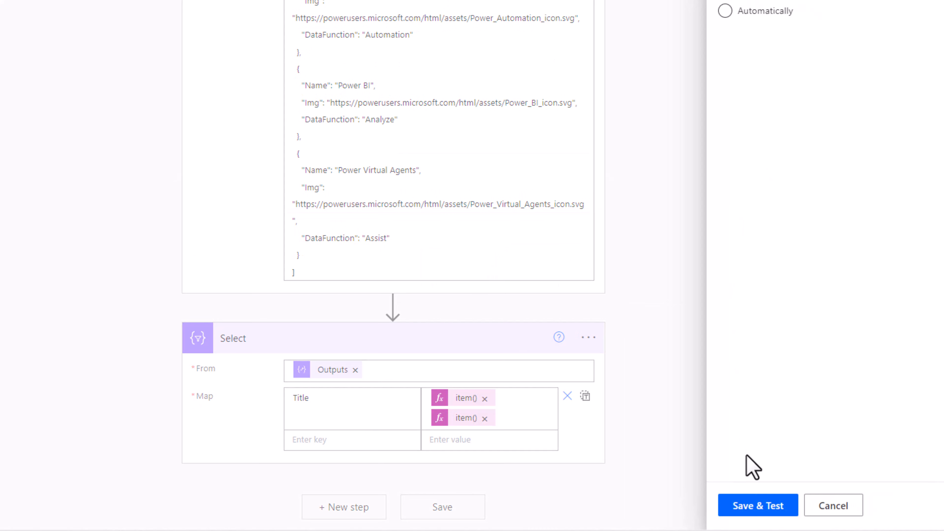
click(763, 503)
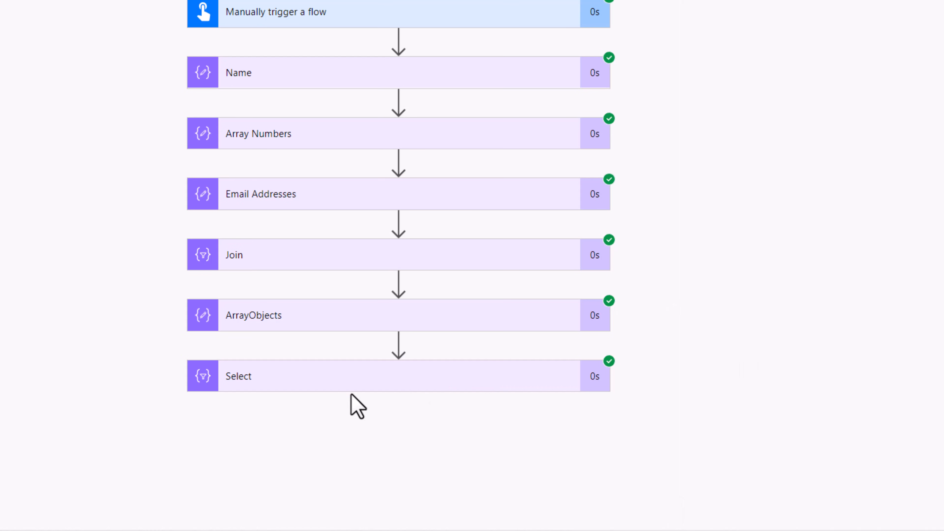
click(534, 388)
scroll(277, 388, down, 8)
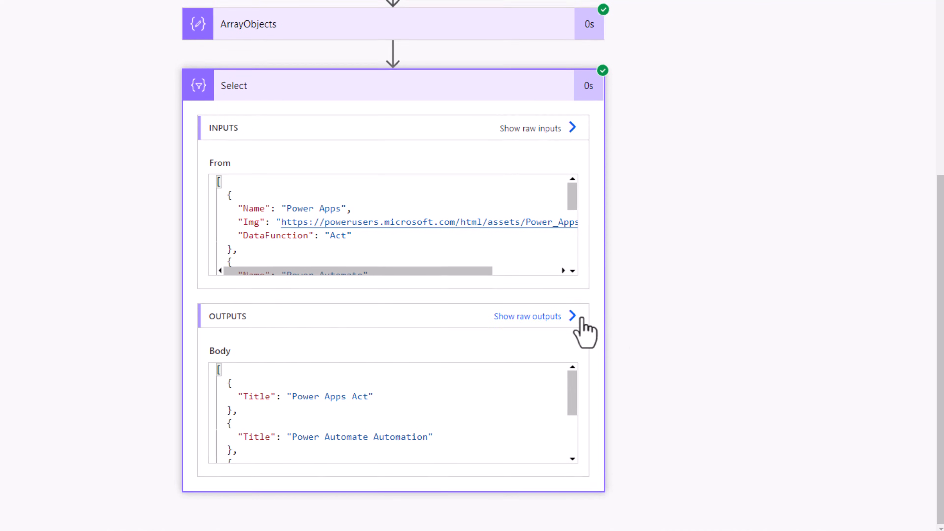
click(572, 313)
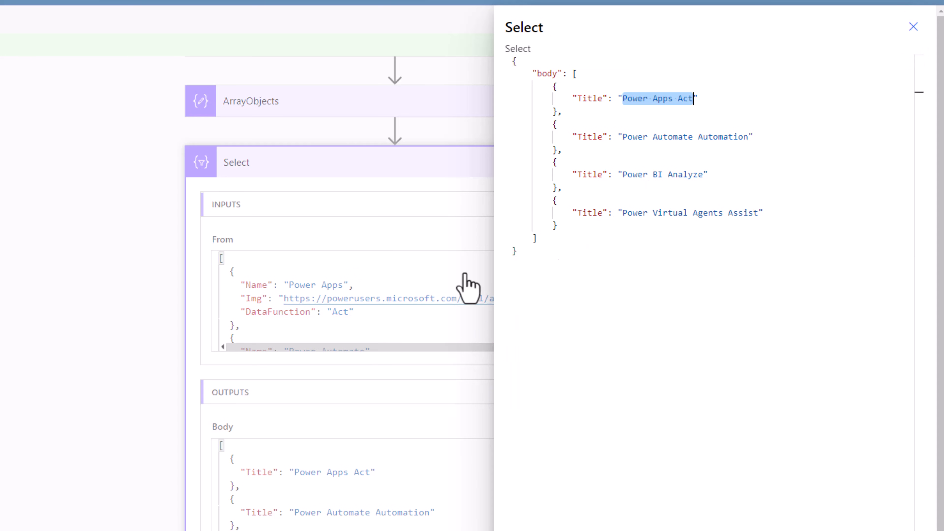
click(467, 290)
click(569, 205)
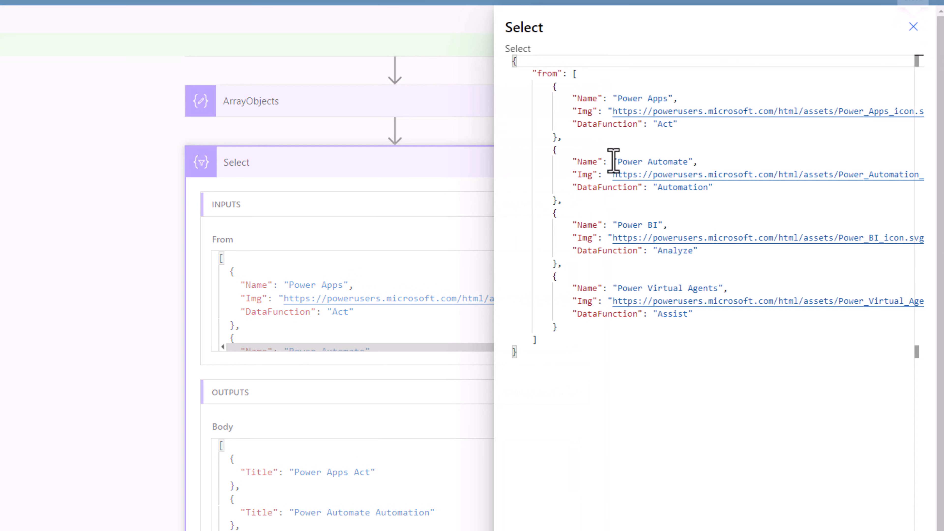
click(913, 26)
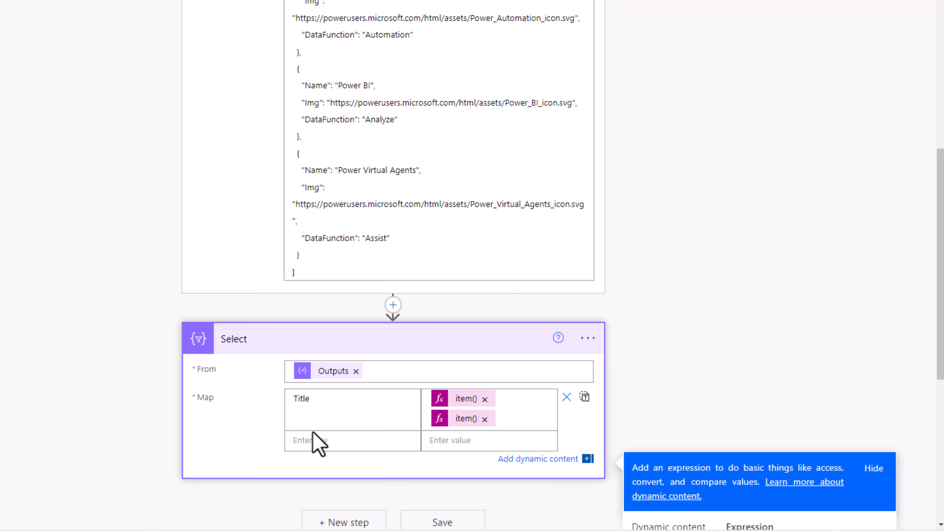
- Add a Filter array data operation after Select, with the ArrayObjects Outputs as its From source
scroll(318, 443, down, 2)
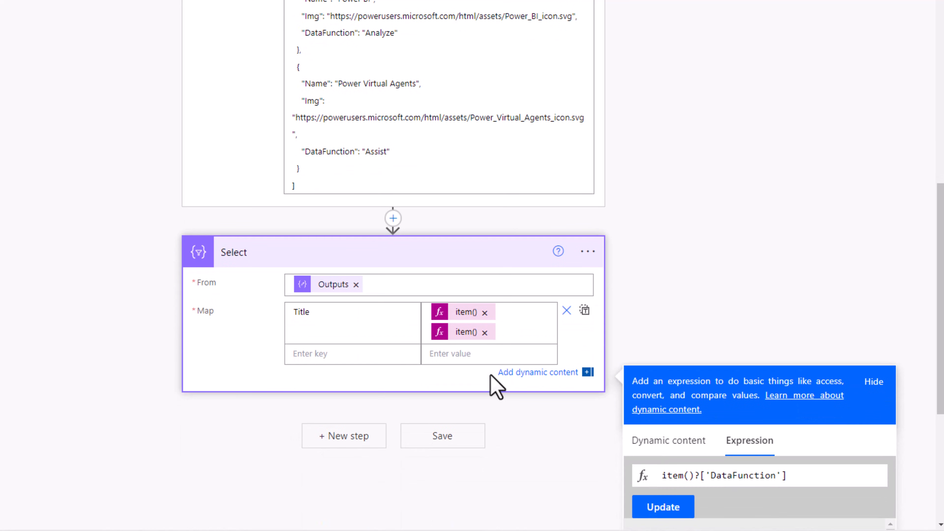
click(329, 437)
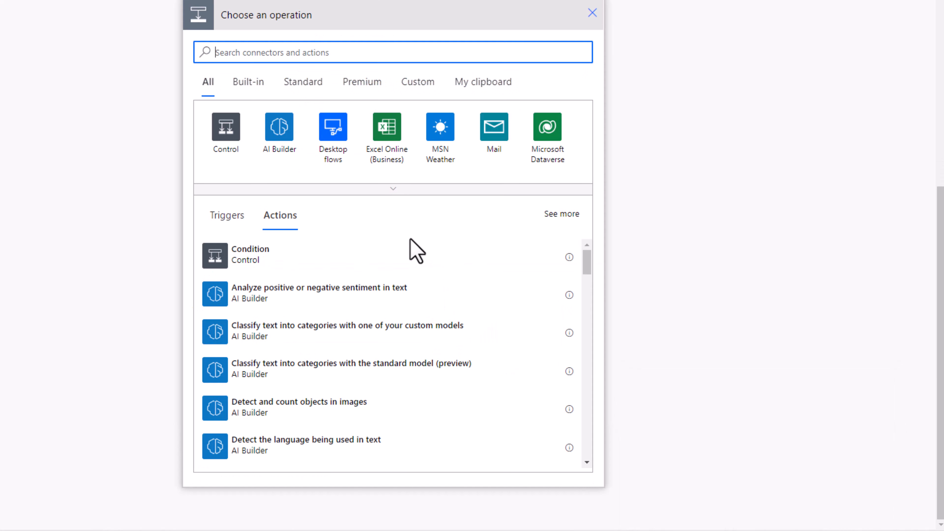
text(filter)
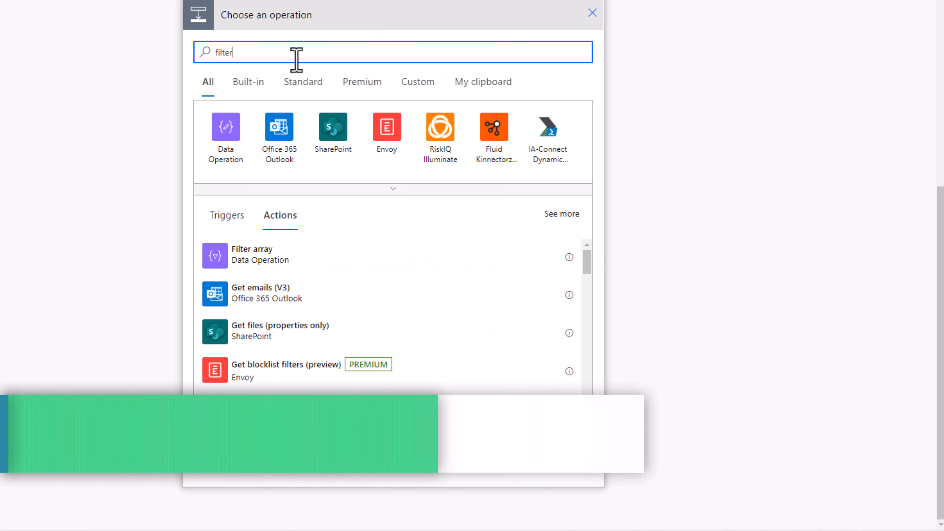
click(267, 259)
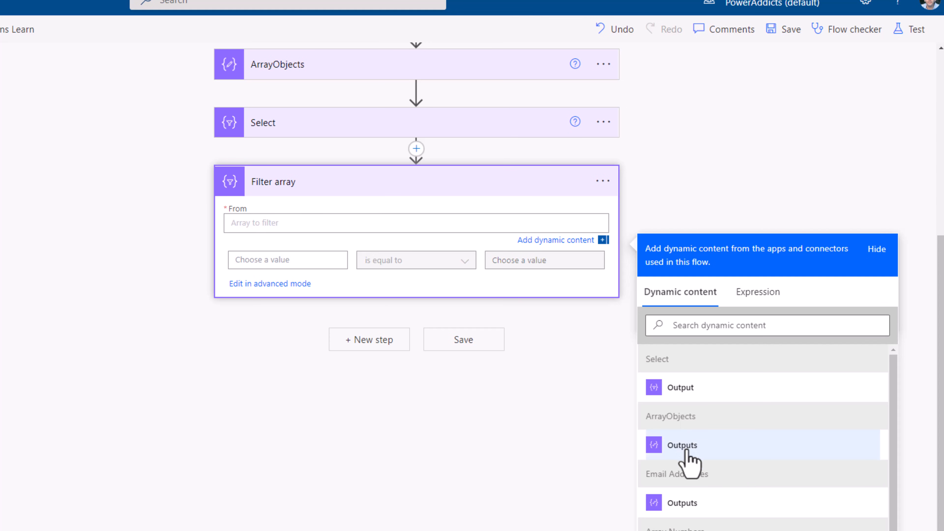
click(682, 446)
- Set the Filter array condition so the expression item()?['Name'] is equal to Power Apps, consulting the objects in ArrayObjects
click(332, 75)
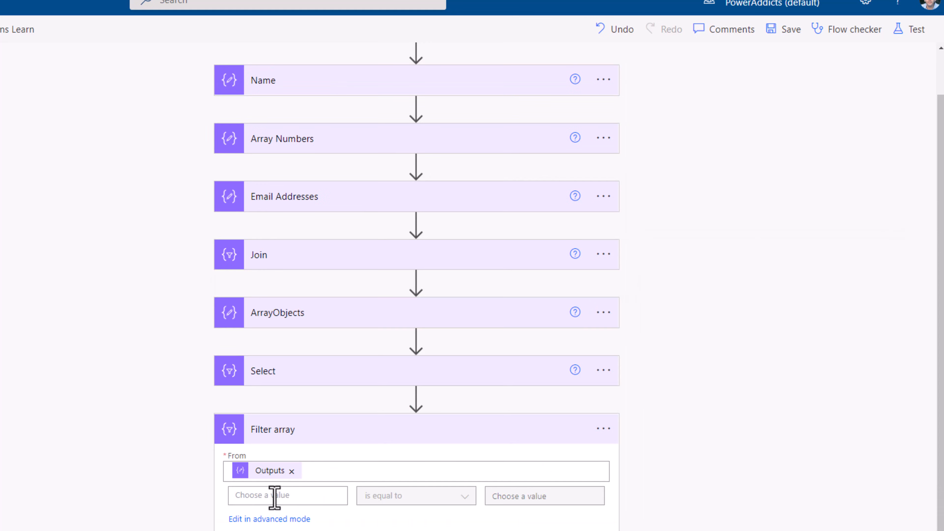
click(275, 497)
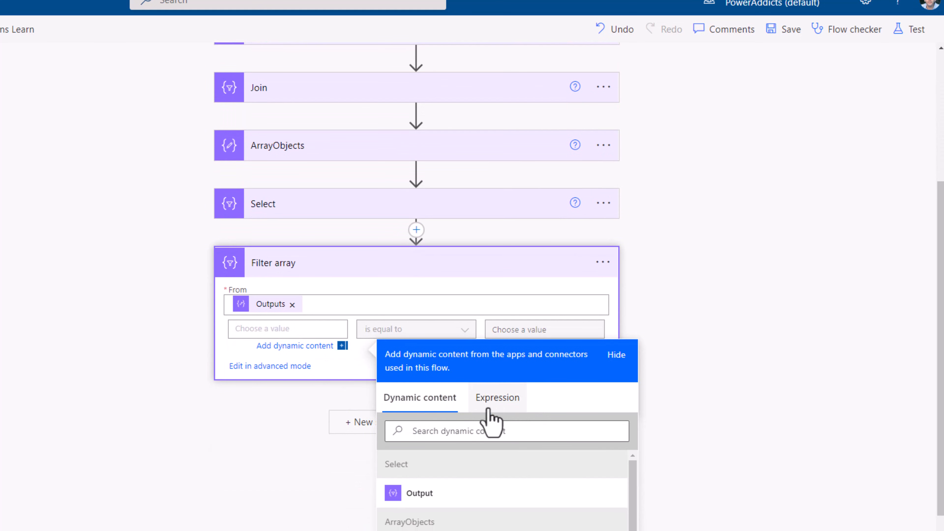
click(495, 399)
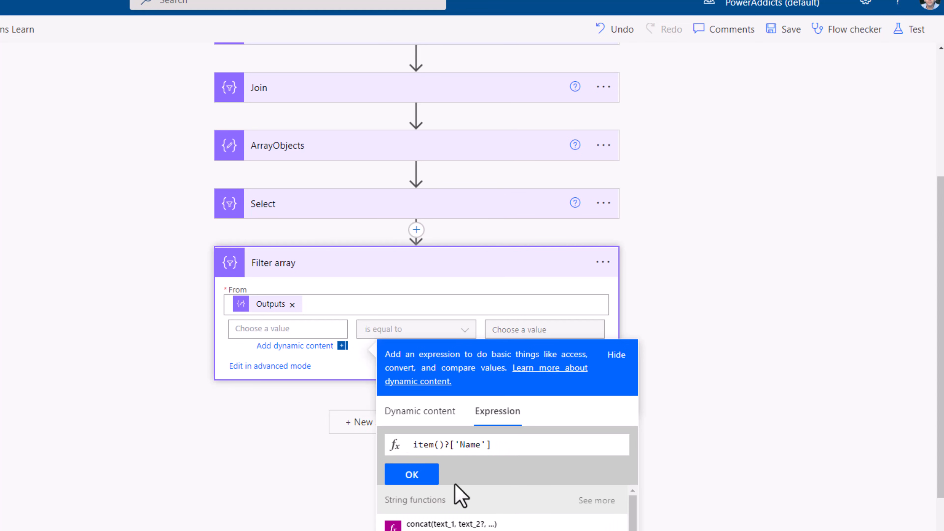
click(433, 478)
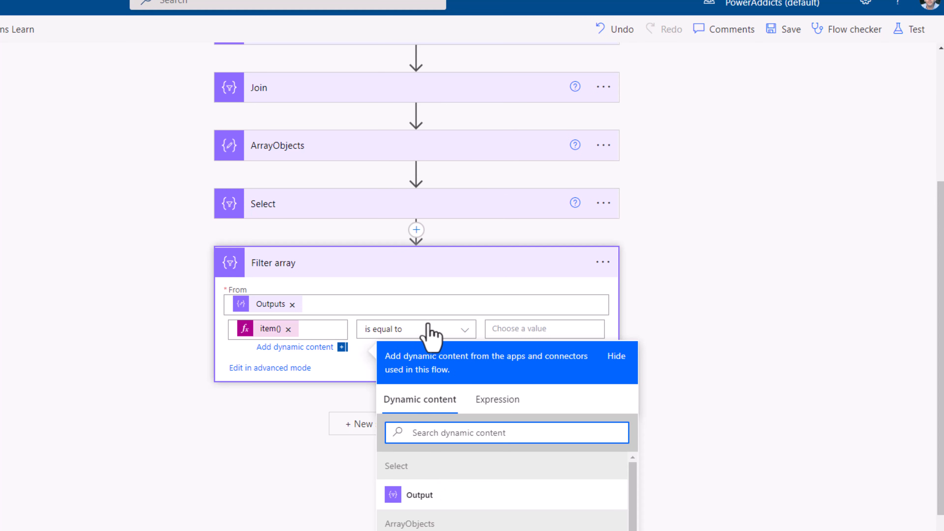
click(495, 329)
text(Pow)
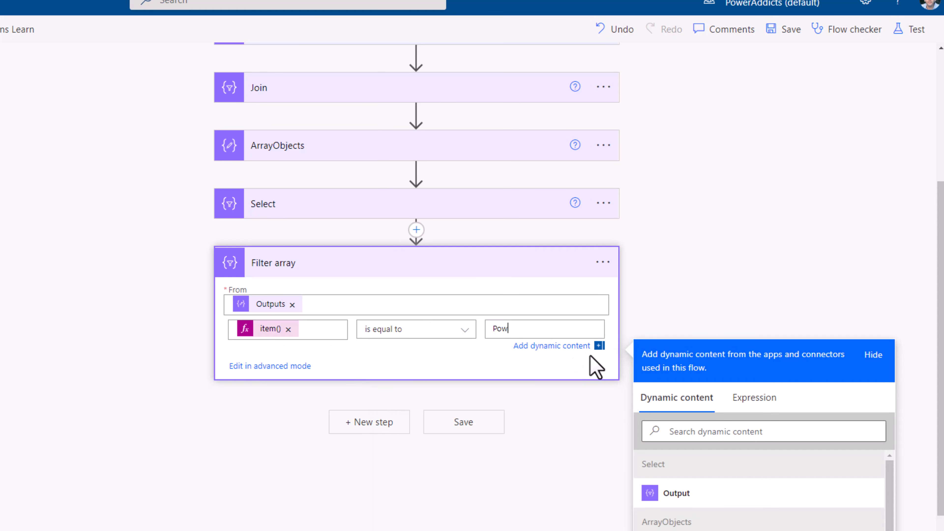
scroll(595, 366, down, 2)
text(er Apps)
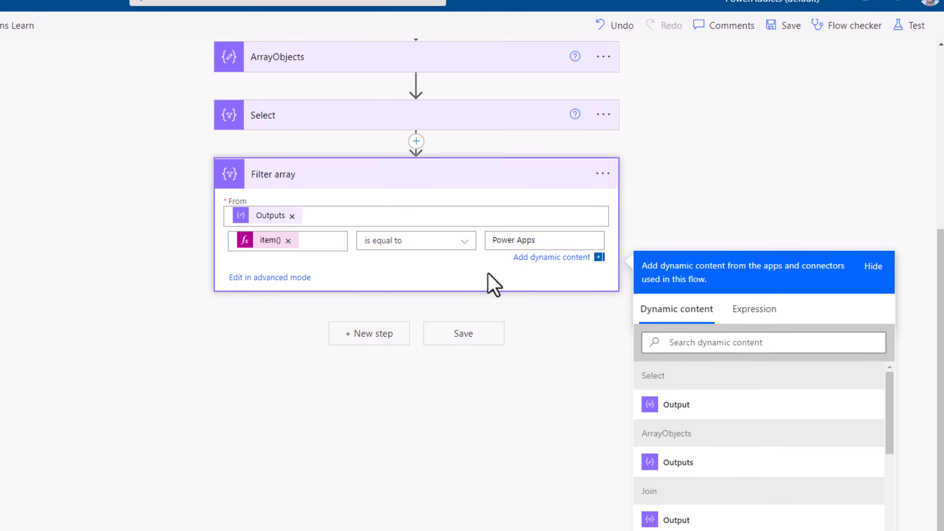
click(489, 281)
- Save and test the flow, and expand the Filter array action in the run results
scroll(489, 253, up, 4)
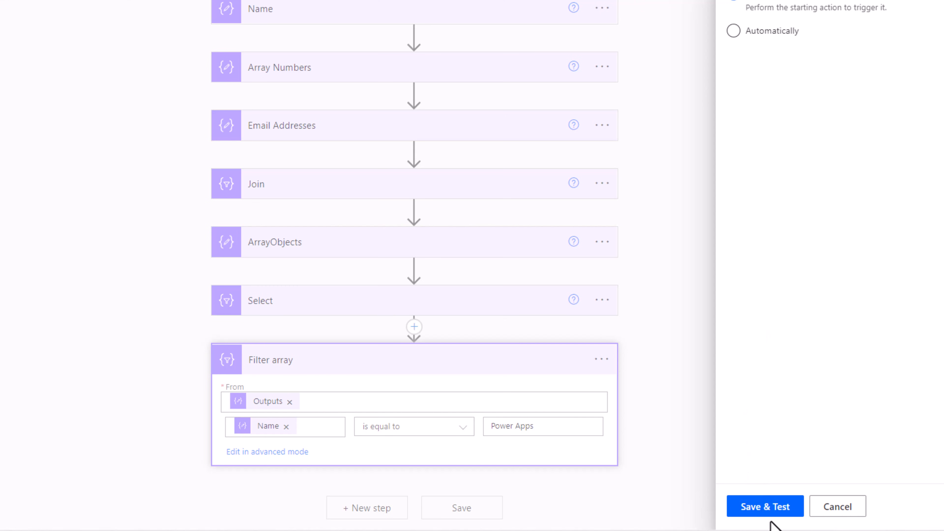
click(765, 516)
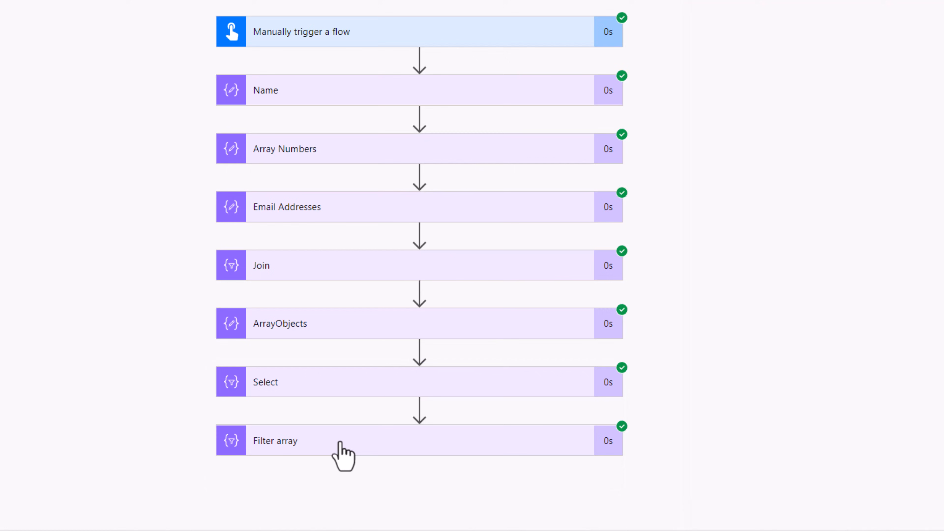
click(337, 454)
scroll(584, 338, down, 8)
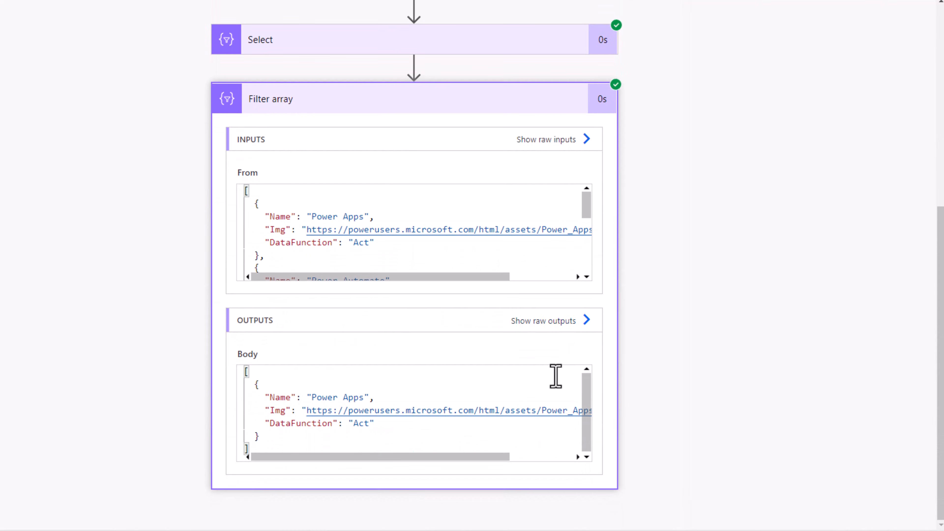
- Examine which objects are returned in the body of Filter array's raw outputs
click(578, 326)
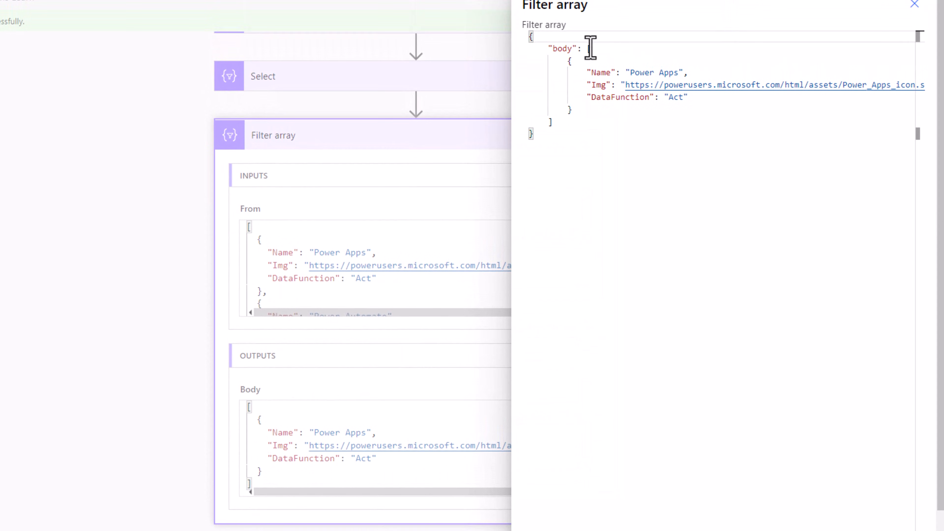
drag(590, 48, 594, 130)
click(594, 130)
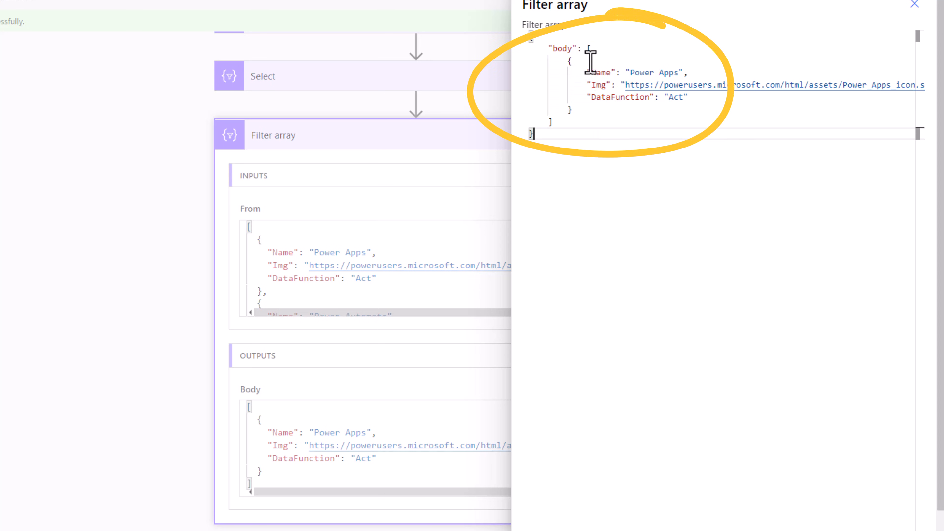
drag(630, 73, 688, 75)
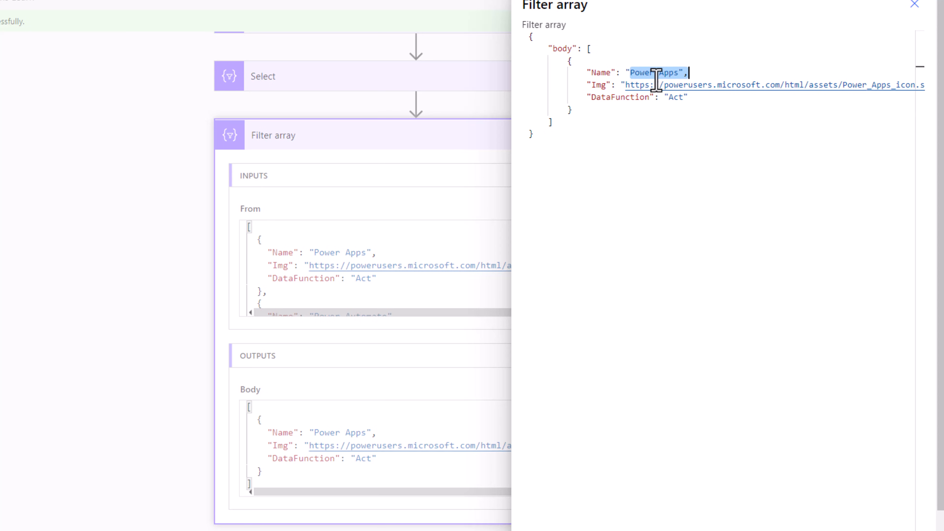
drag(565, 60, 604, 115)
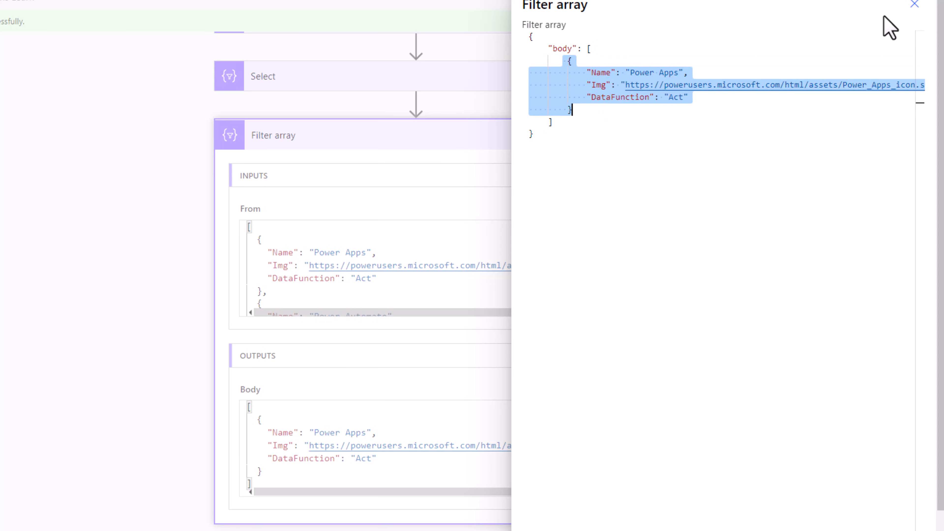
click(915, 5)
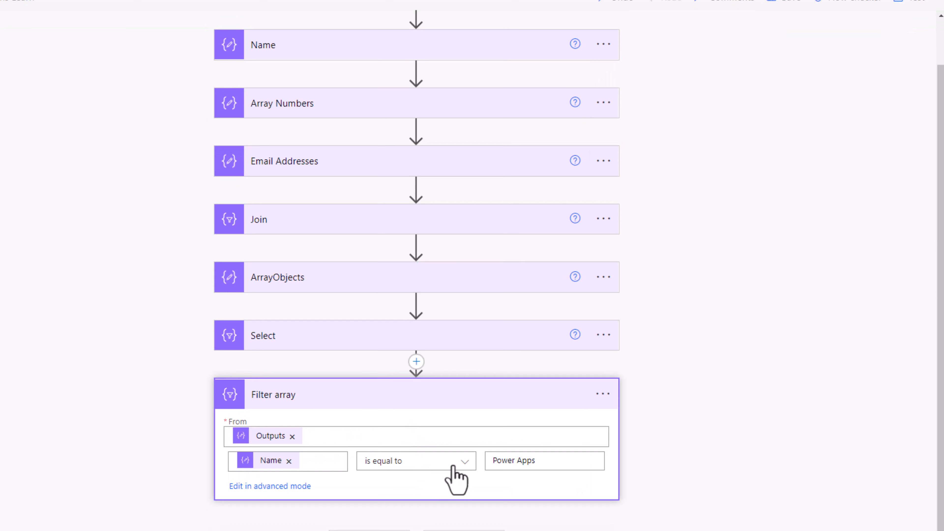
- Change the Filter array operator to is not equal to, and retest the flow to check the action's raw outputs
click(452, 463)
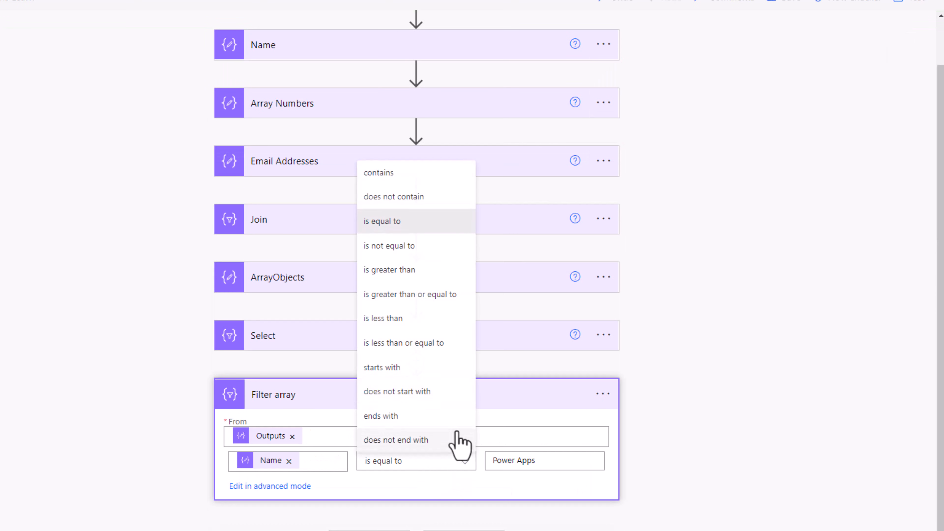
click(423, 256)
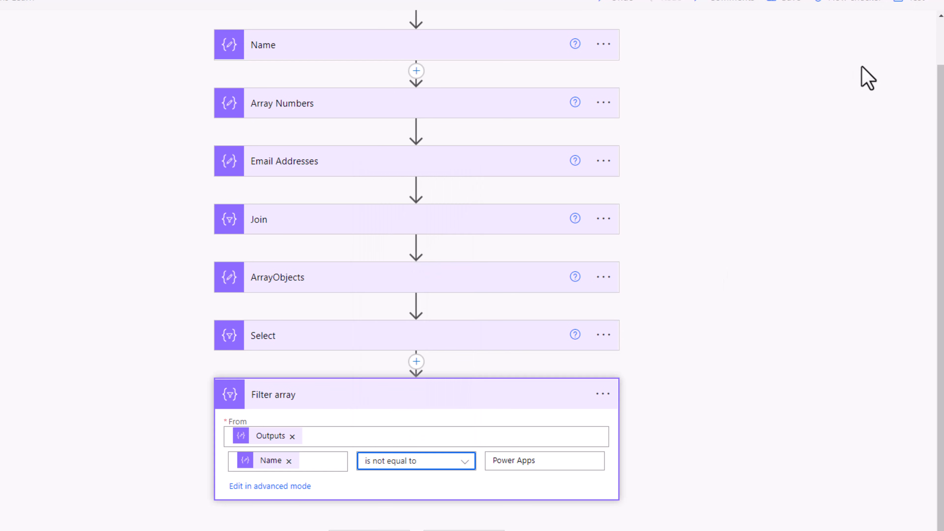
click(903, 2)
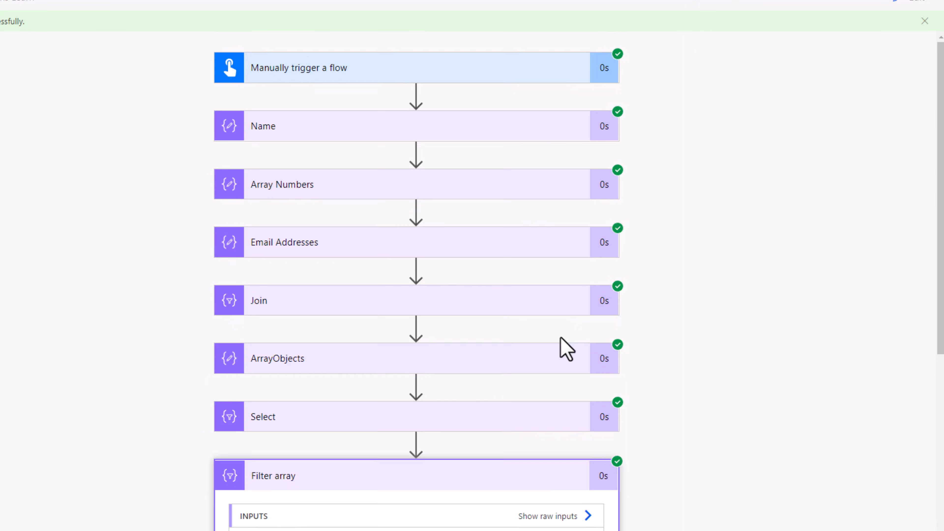
scroll(550, 368, down, 5)
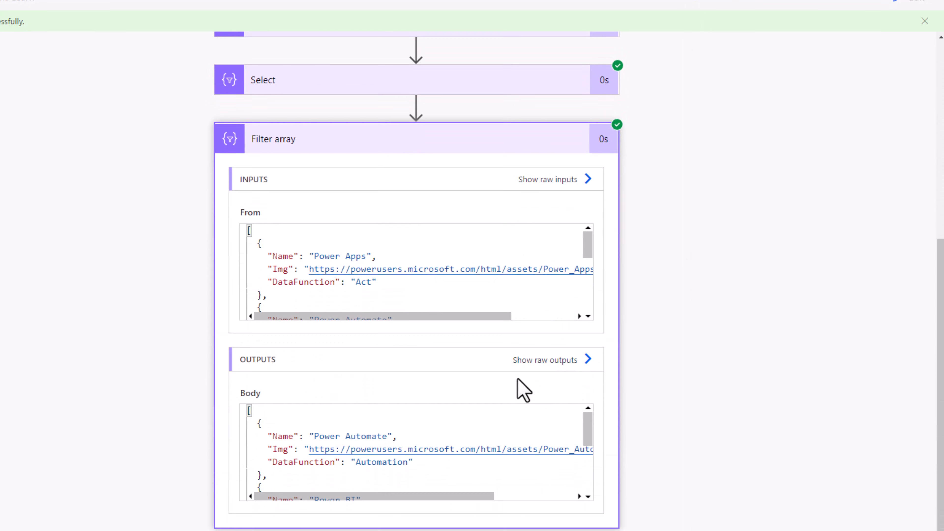
click(589, 360)
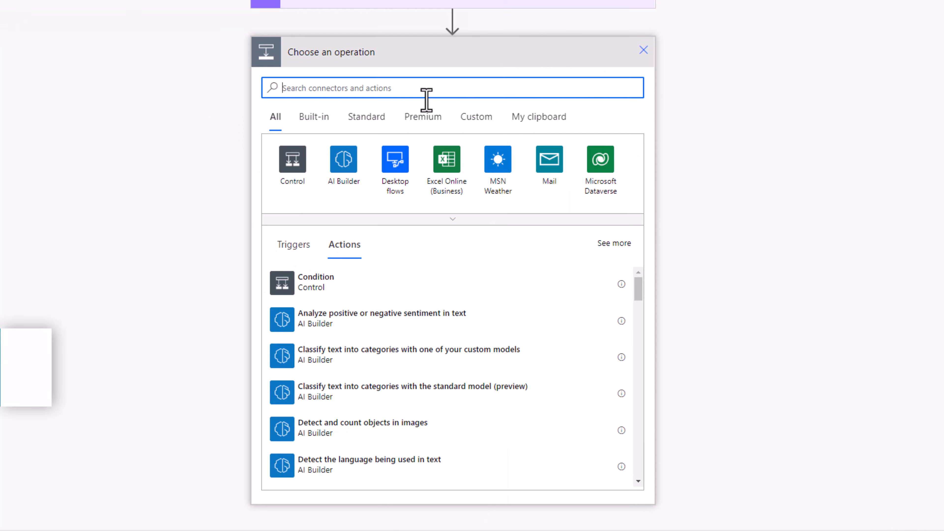
- Add a Create CSV table data operation after Filter array, with the Filter array Body as its From source
text(data operation)
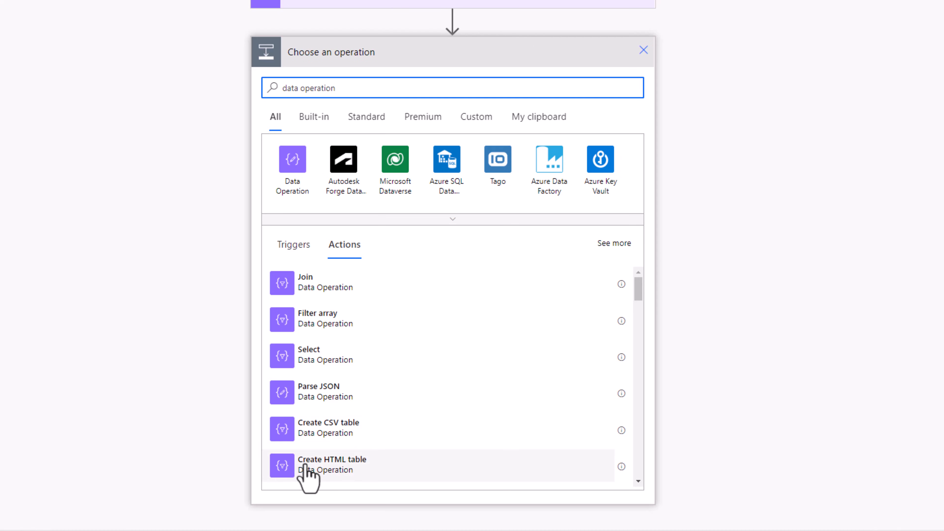
click(335, 434)
click(366, 420)
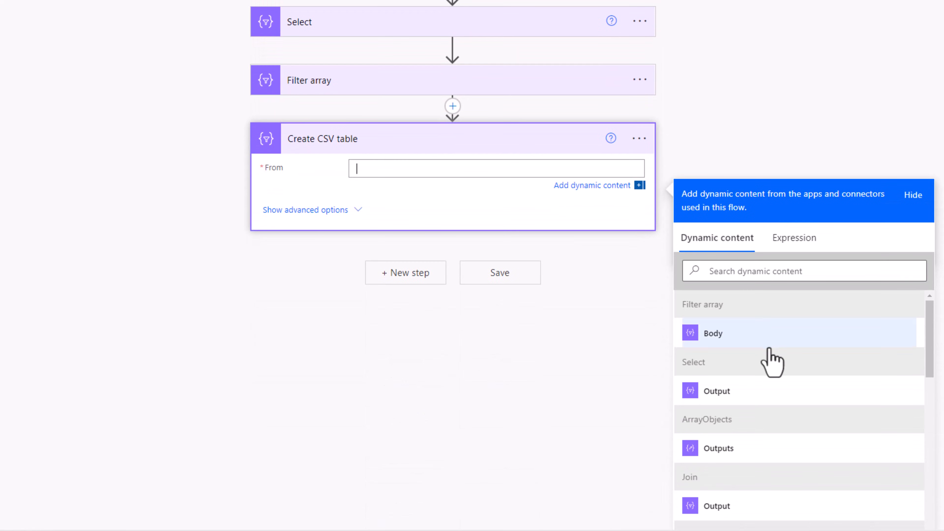
click(736, 336)
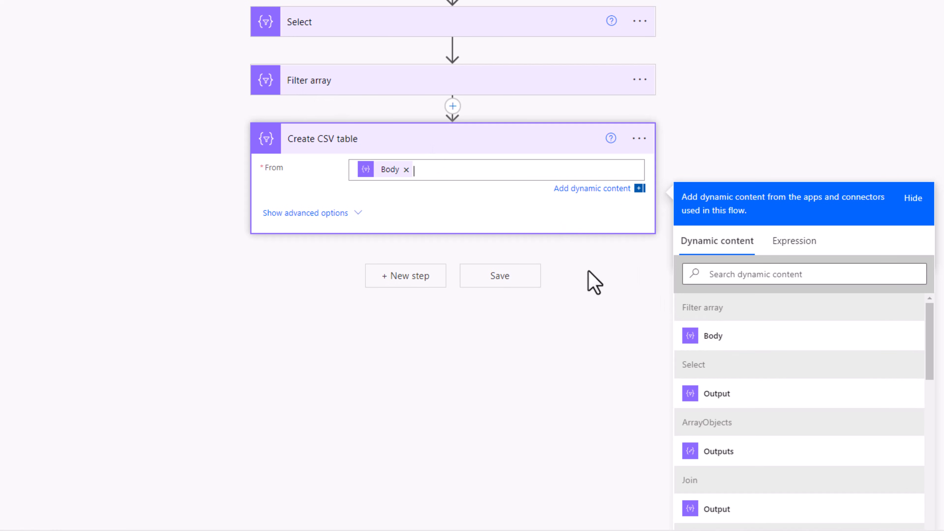
- Add a Create HTML table data operation after Create CSV table, with the Filter array Body as its From source
click(399, 276)
click(399, 503)
text(create html)
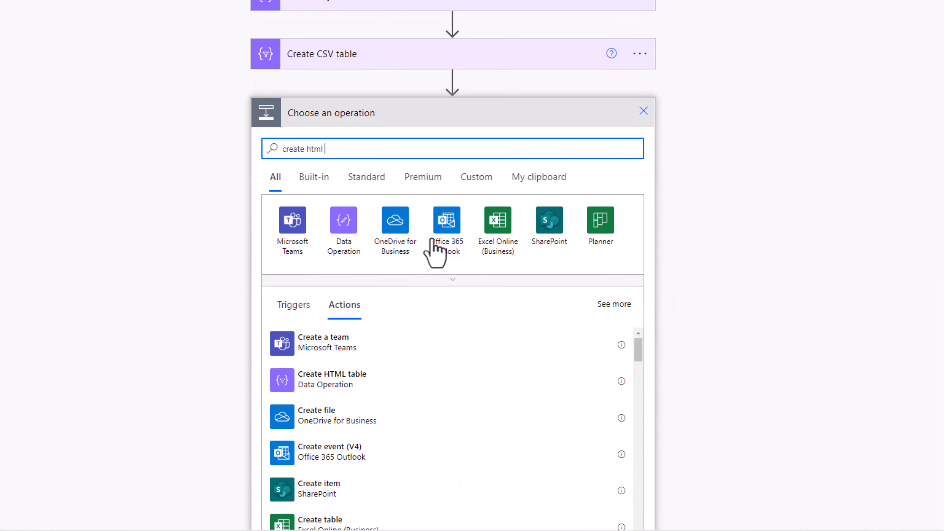
click(357, 381)
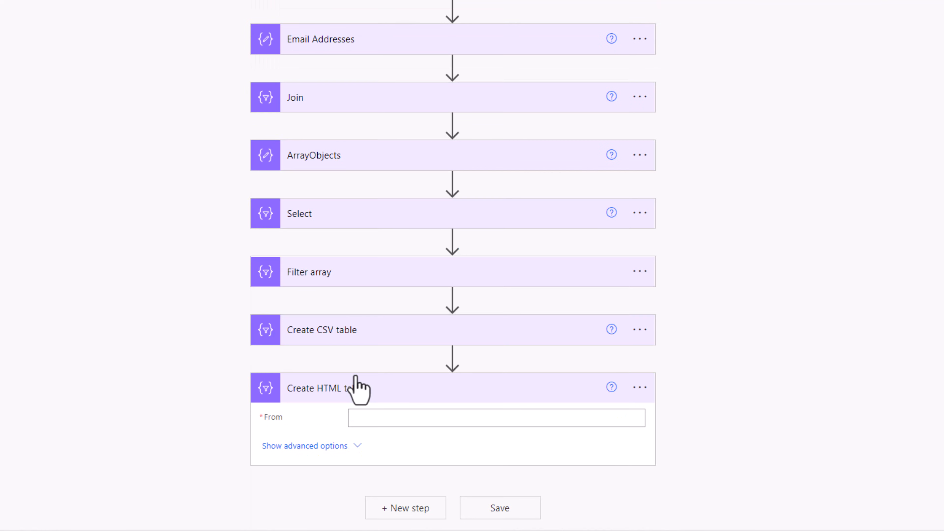
click(409, 419)
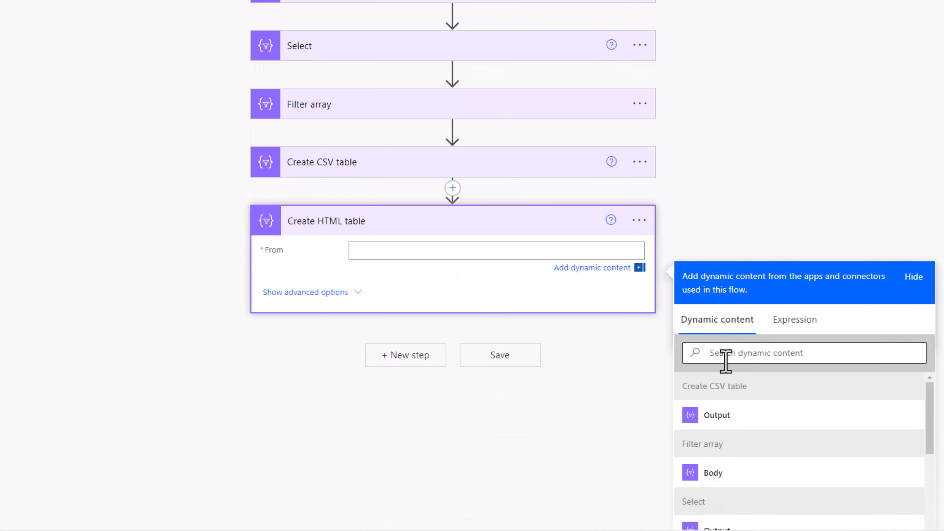
scroll(727, 429, down, 1)
click(728, 439)
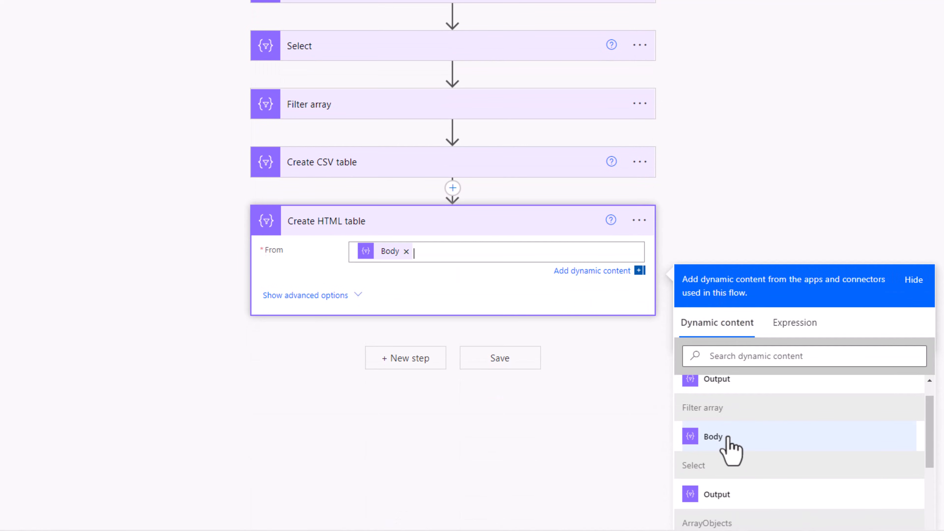
- Test the flow and examine the header row and records in the Create CSV table output body
click(919, 9)
click(815, 512)
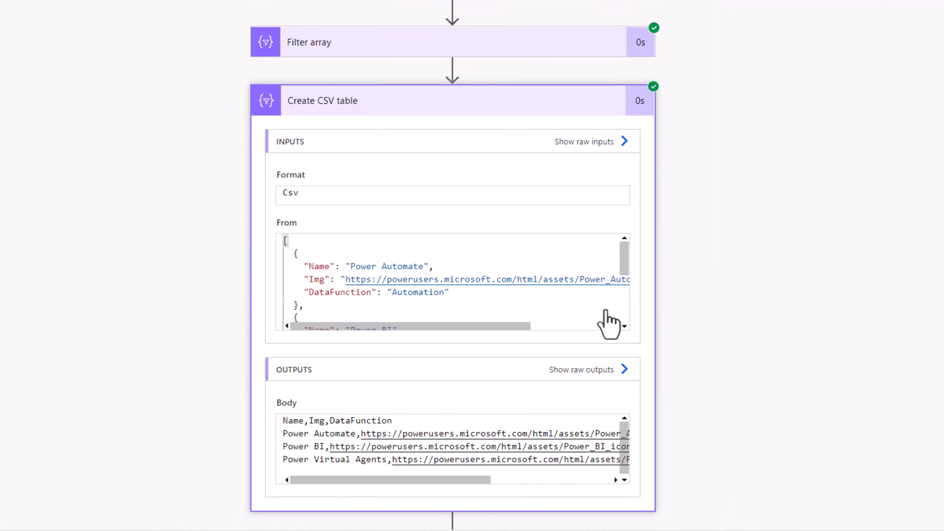
scroll(611, 321, down, 2)
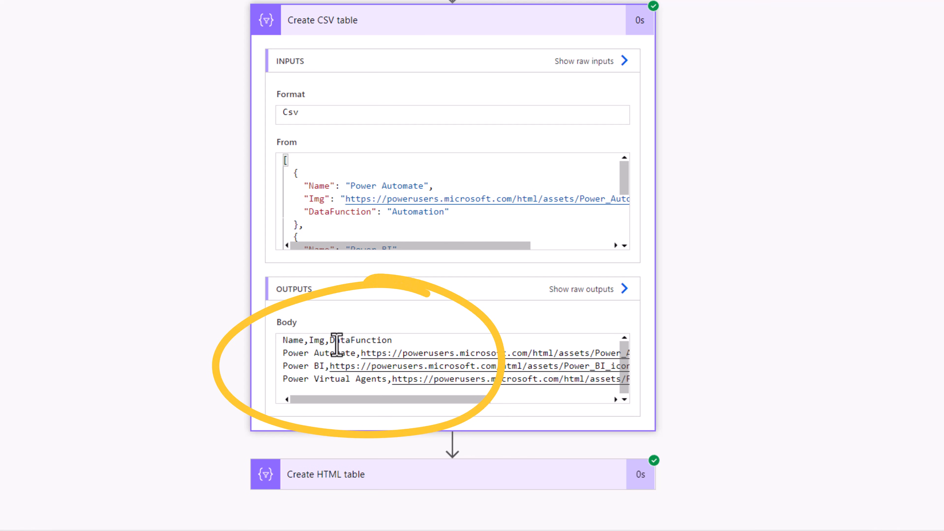
drag(285, 341, 398, 340)
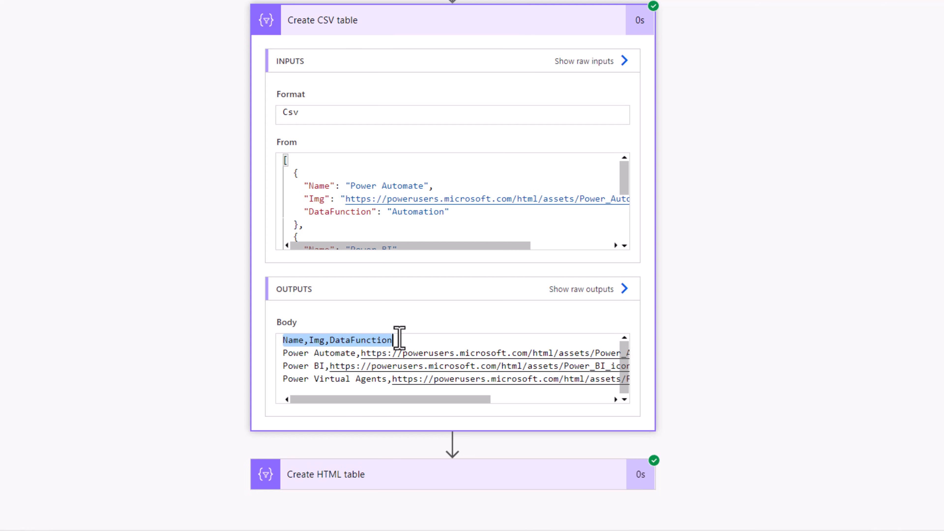
drag(381, 400, 354, 407)
- Examine the table in the Create HTML table outputs and its markup in the raw outputs
scroll(665, 327, down, 6)
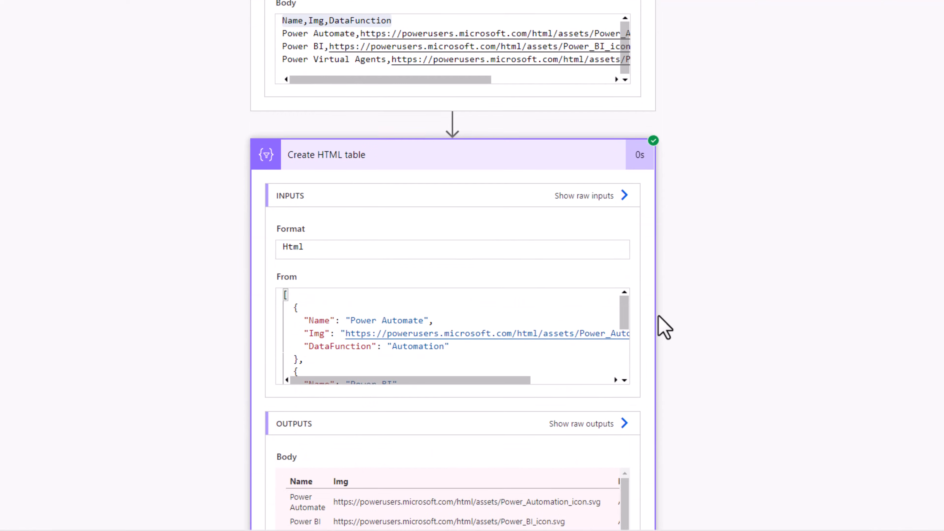
scroll(659, 316, down, 3)
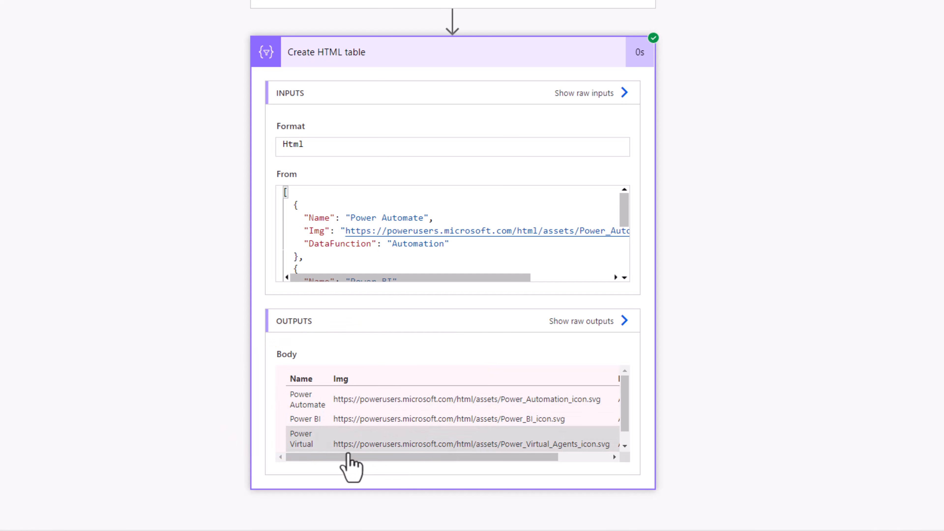
click(625, 321)
drag(615, 81, 742, 82)
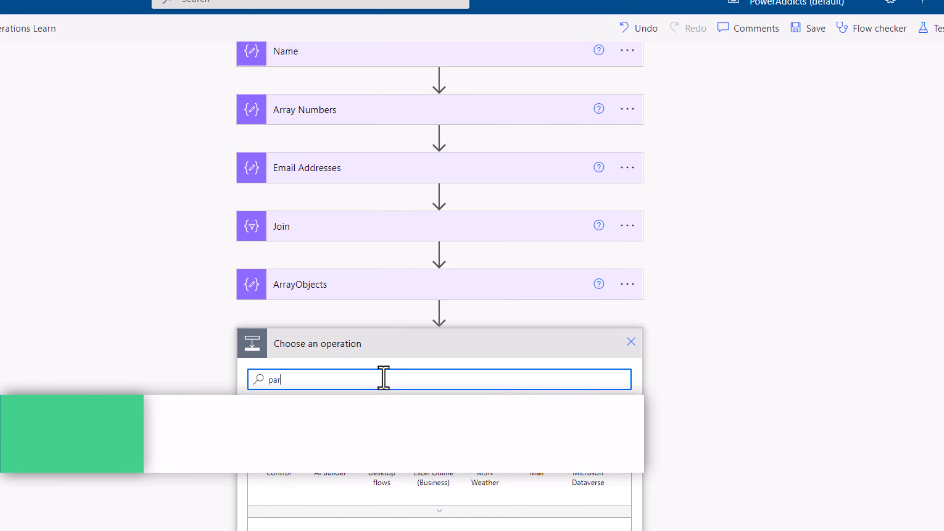
- Insert a Parse JSON data operation between ArrayObjects and Select, with the ArrayObjects Outputs as its Content
text(rse)
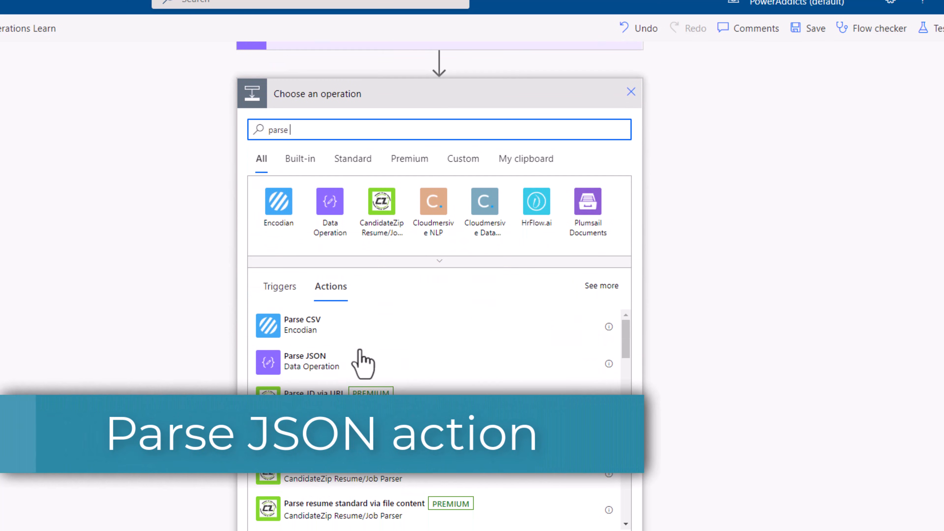
click(299, 368)
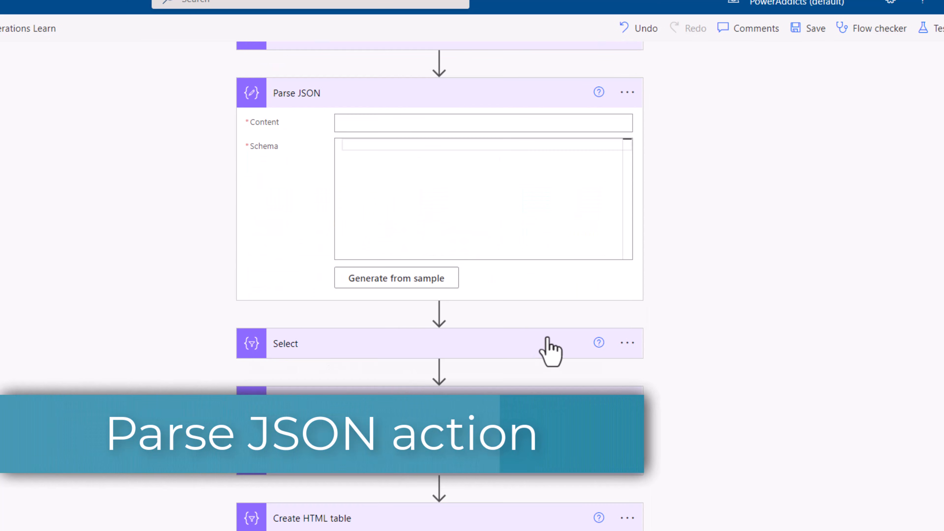
scroll(544, 350, up, 4)
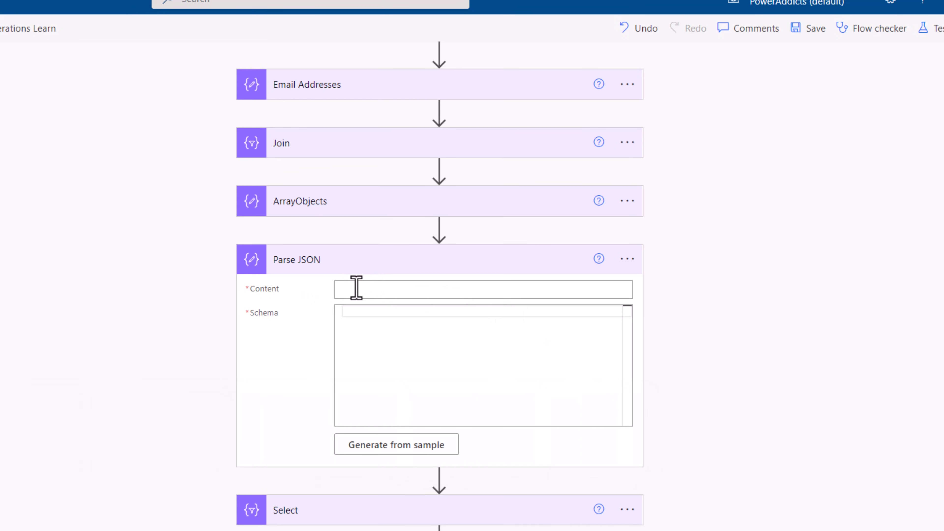
click(326, 201)
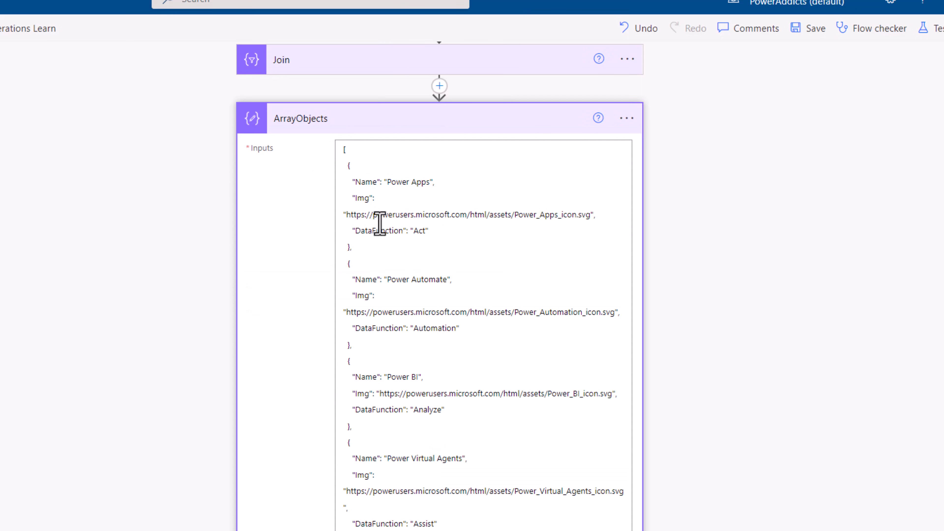
click(355, 131)
click(365, 210)
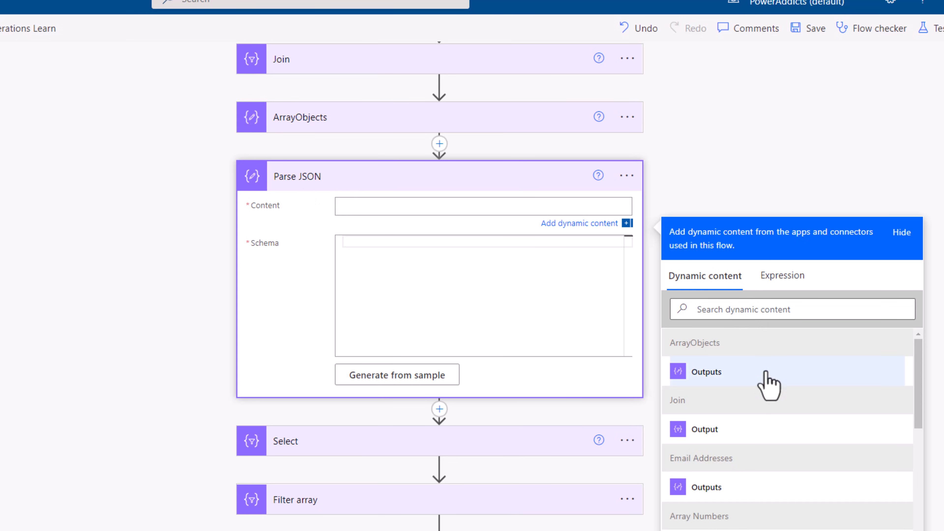
click(756, 372)
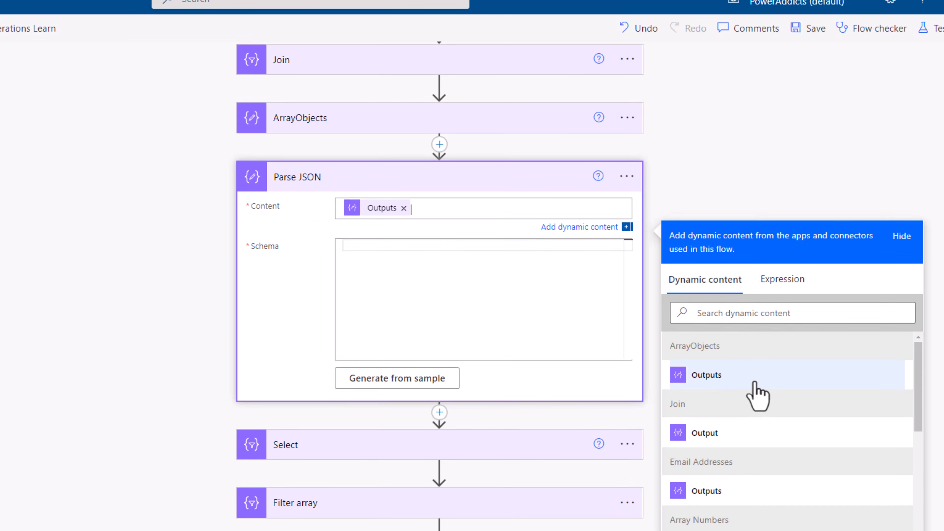
click(396, 264)
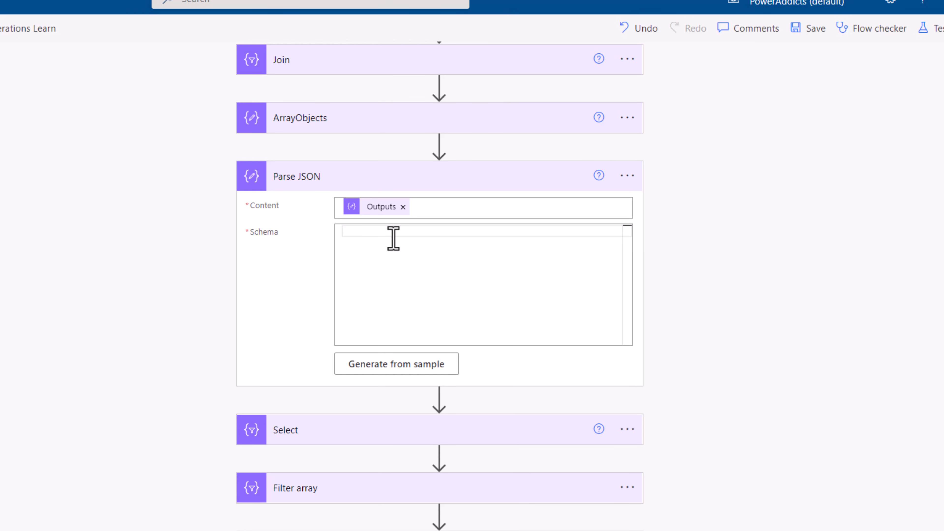
- Generate the Parse JSON schema from a sample payload copied from the full ArrayObjects inputs
click(383, 119)
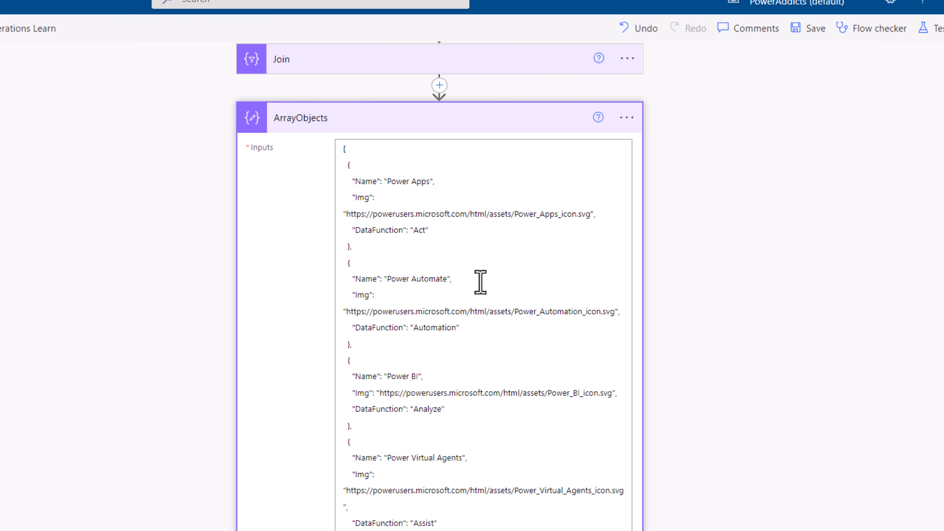
key(ctrl+a)
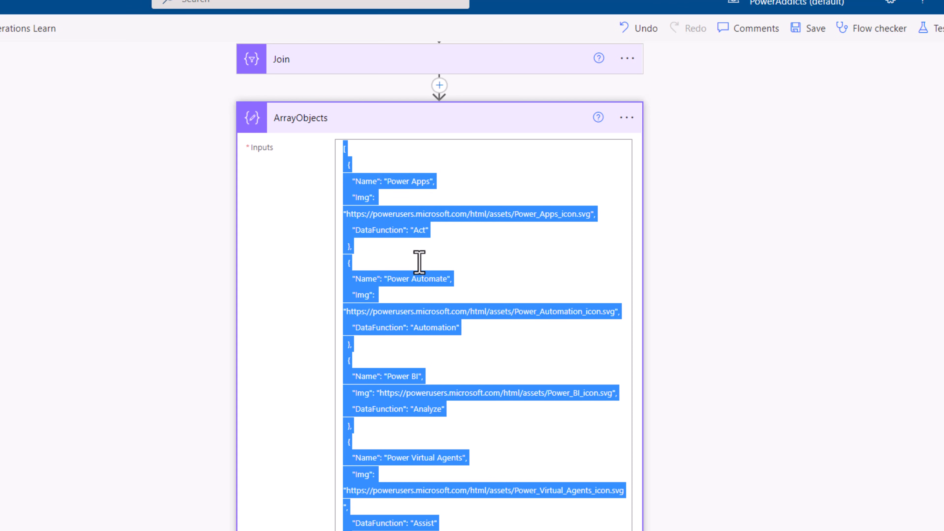
click(398, 126)
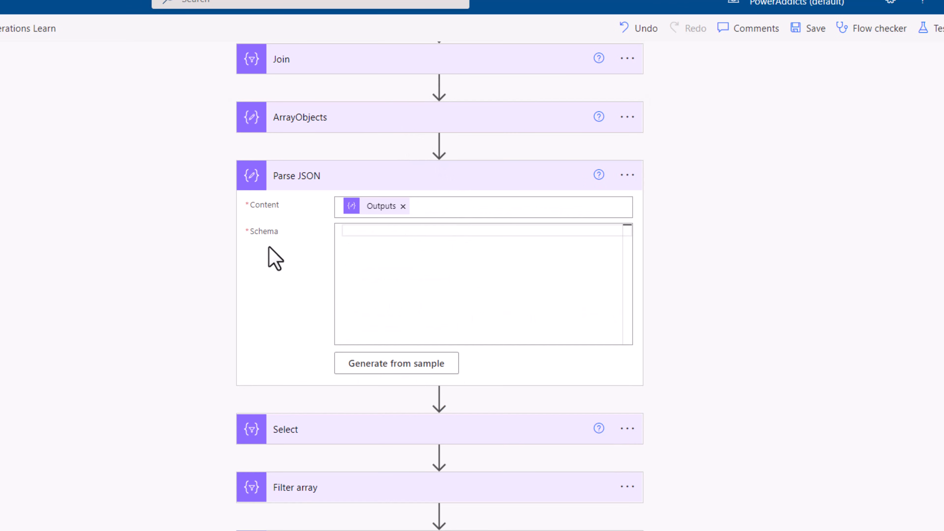
click(409, 372)
click(310, 250)
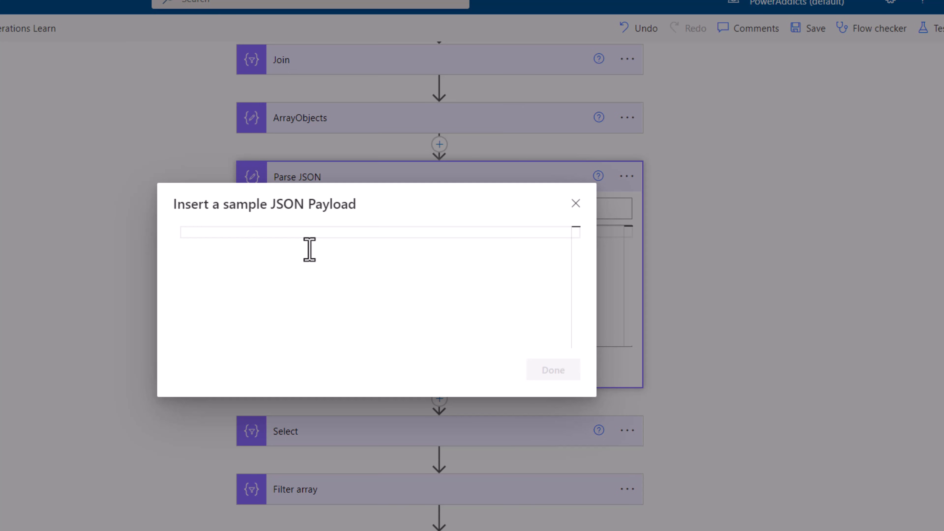
key(ctrl+v)
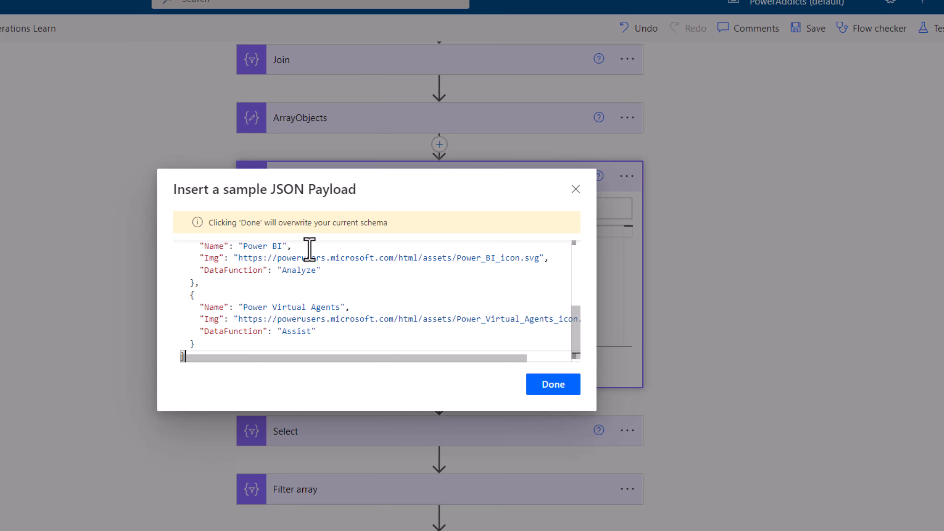
click(558, 387)
click(464, 268)
scroll(456, 320, down, 4)
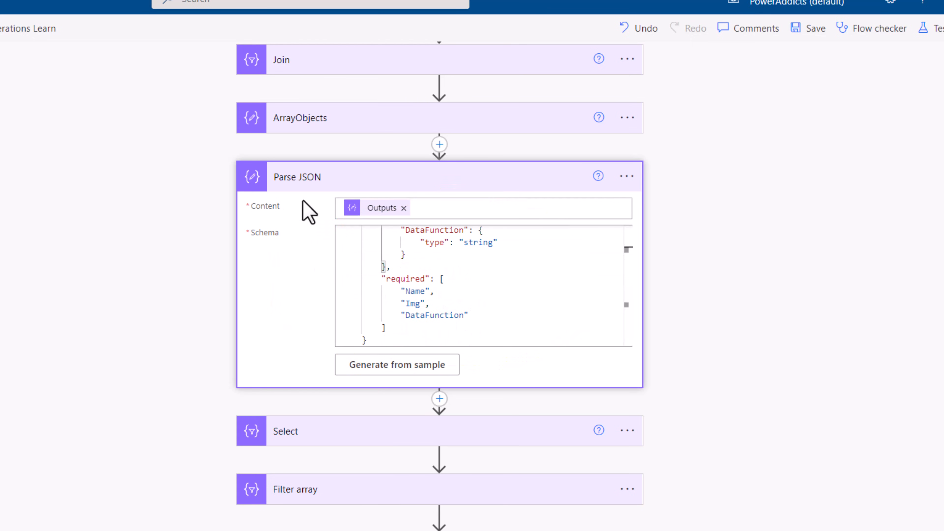
- Insert a Compose action after Parse JSON with the parsed DataFunction property as its Inputs
click(439, 400)
click(434, 417)
text(compos)
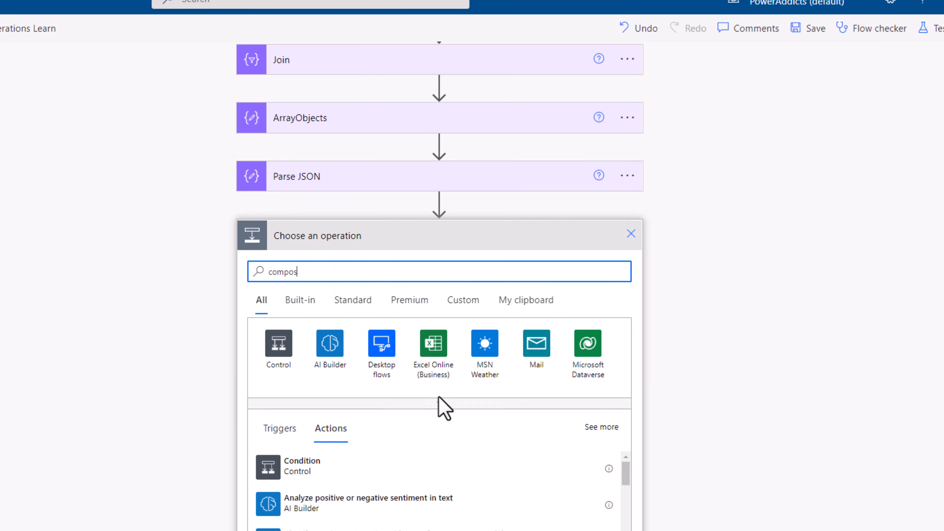
text(e)
scroll(327, 460, down, 2)
click(327, 416)
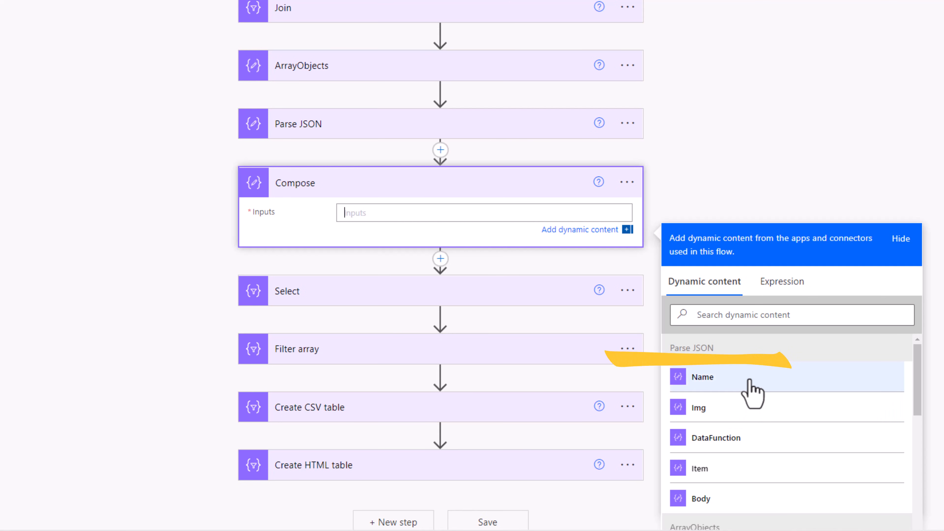
click(731, 436)
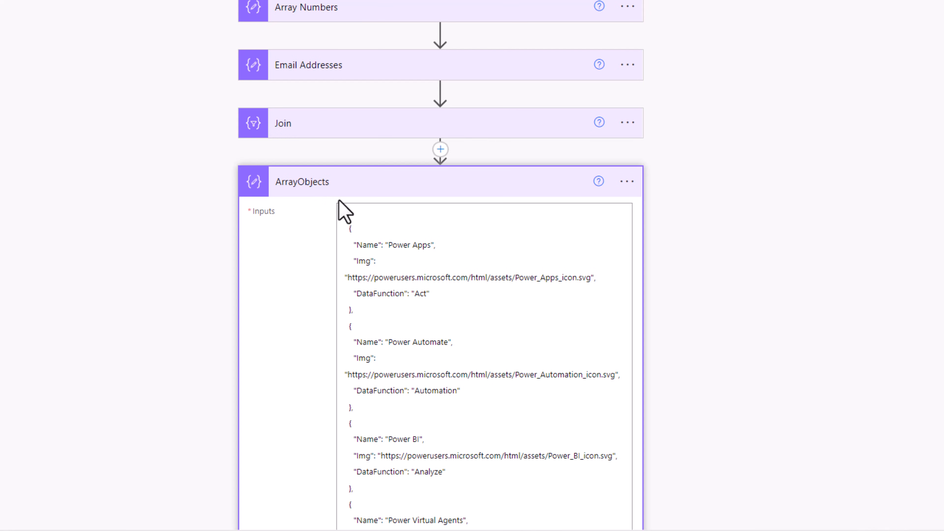
- Examine the first object in the ArrayObjects inputs and the DataFunction input of Compose inside the Apply to each loop
drag(347, 214, 429, 295)
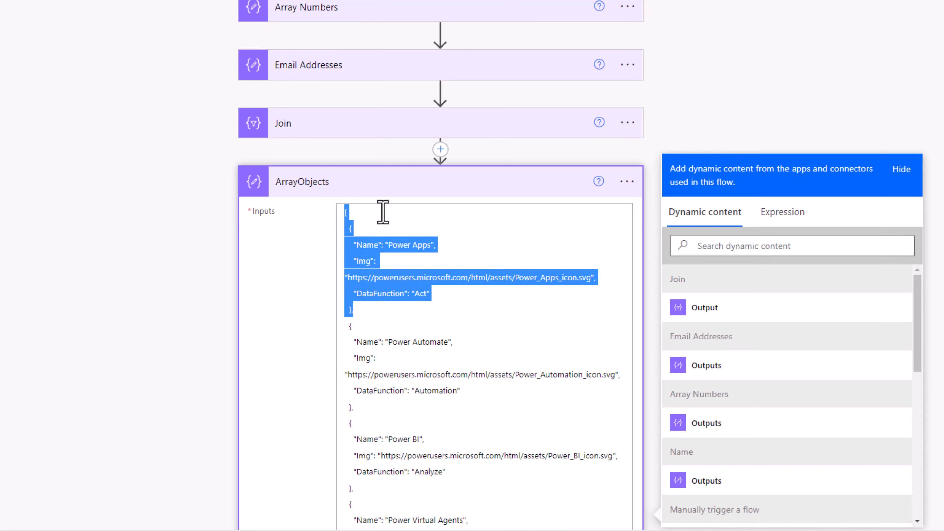
click(377, 208)
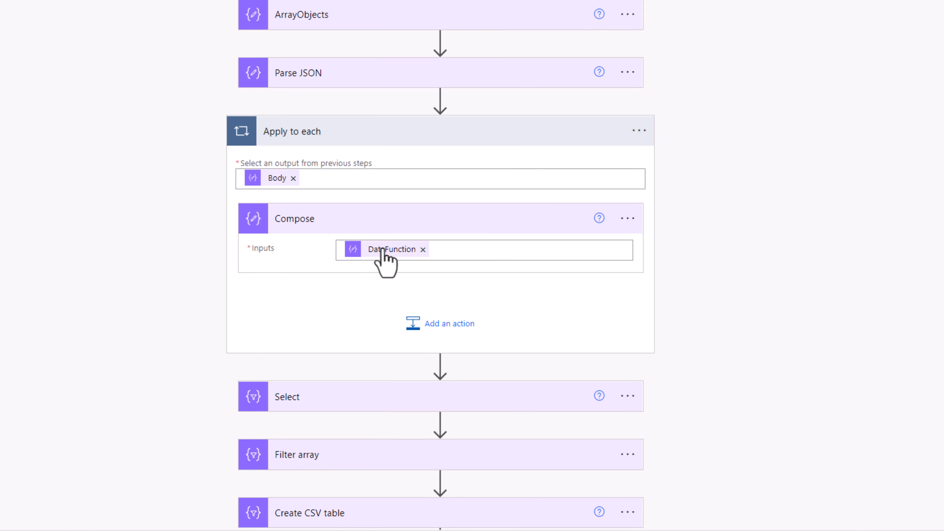
mouse_move(386, 253)
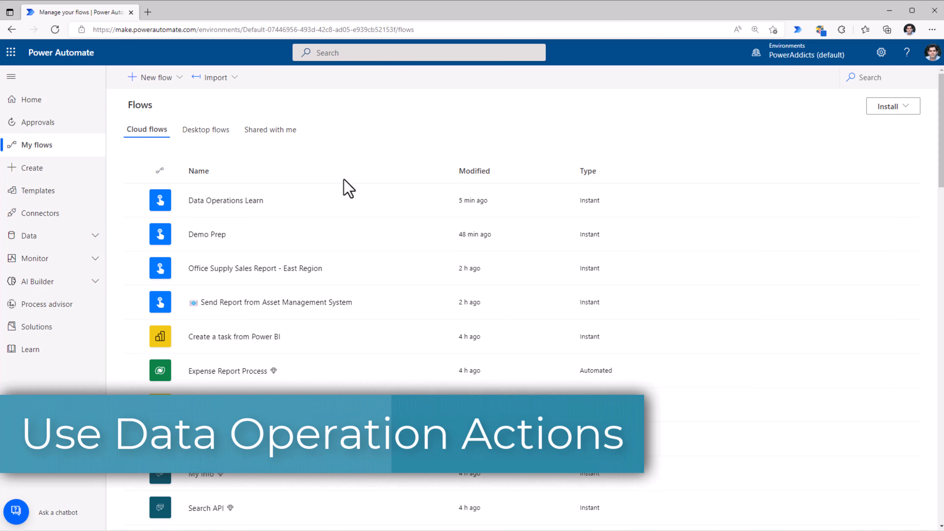
- Create an instant cloud flow named Sample Approval Flow with the Manually trigger a flow trigger
click(172, 77)
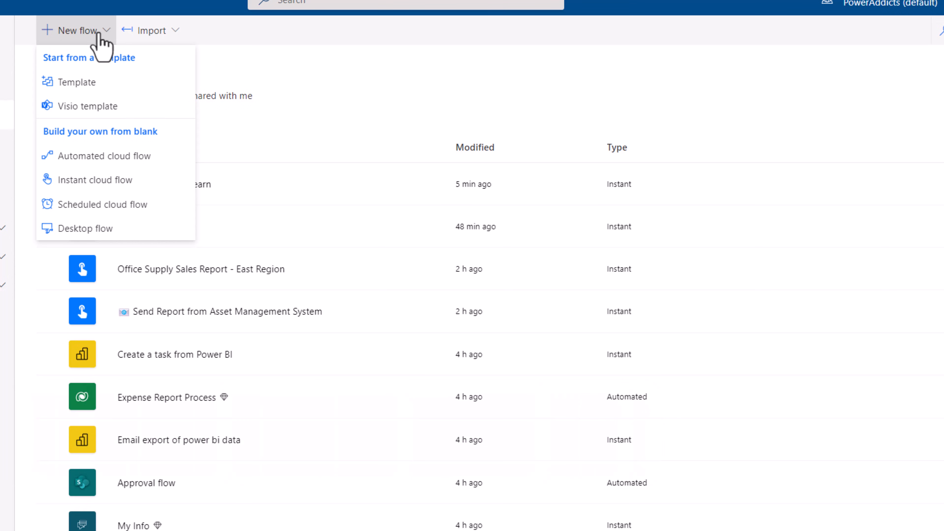
click(124, 185)
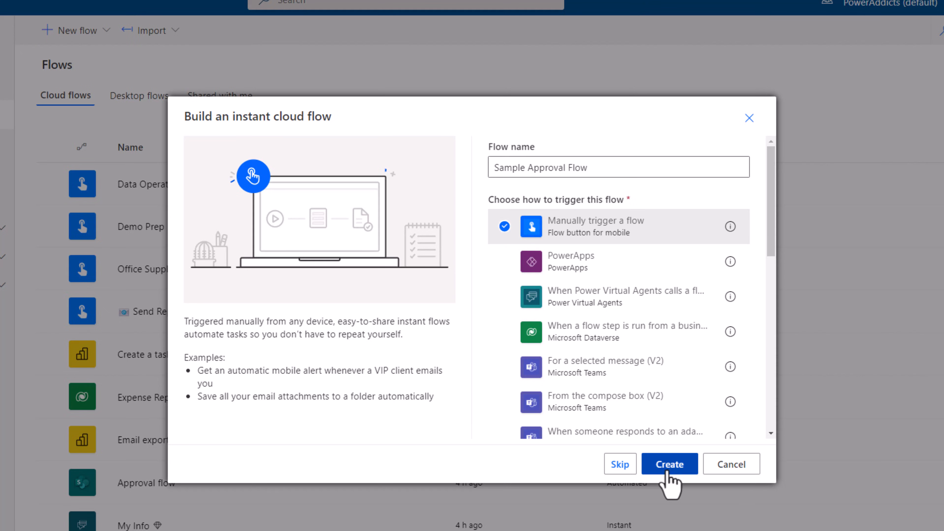
click(668, 469)
- Add a Start and wait for an approval action after the manual trigger
click(491, 124)
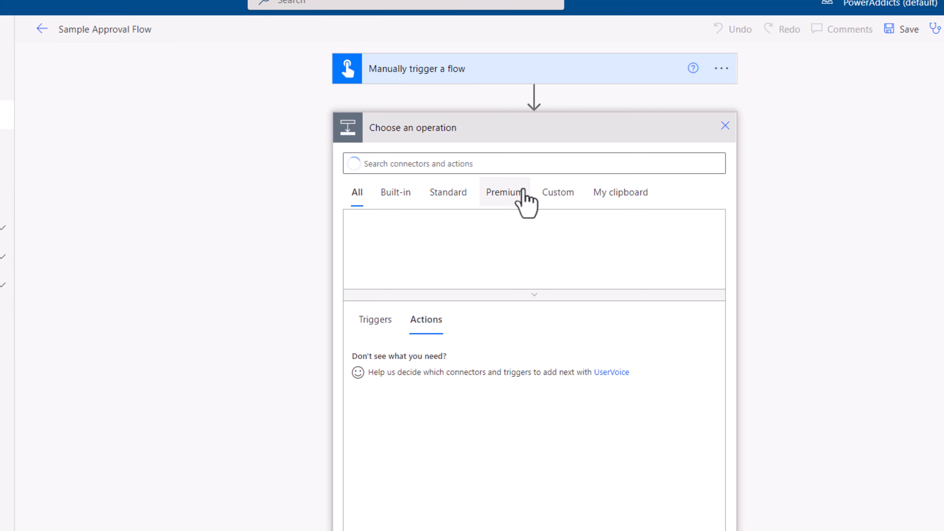
text(start and wai)
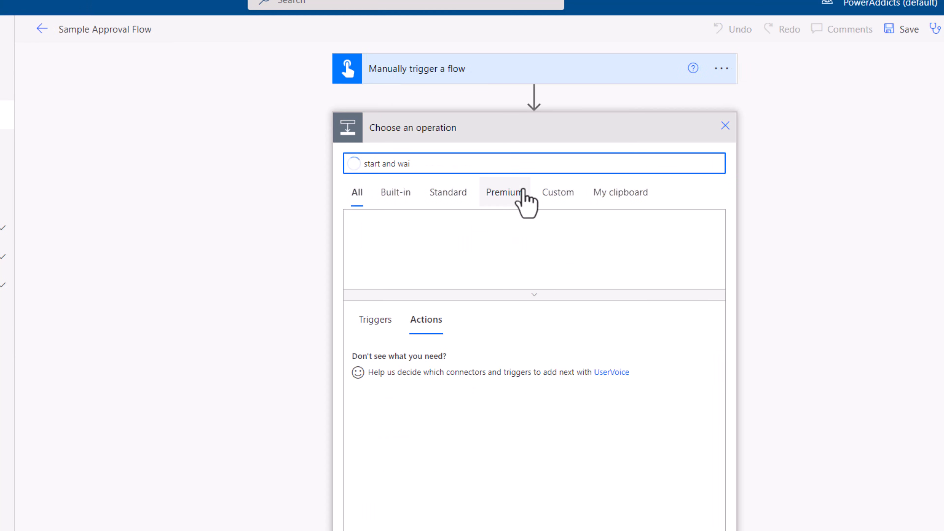
click(445, 358)
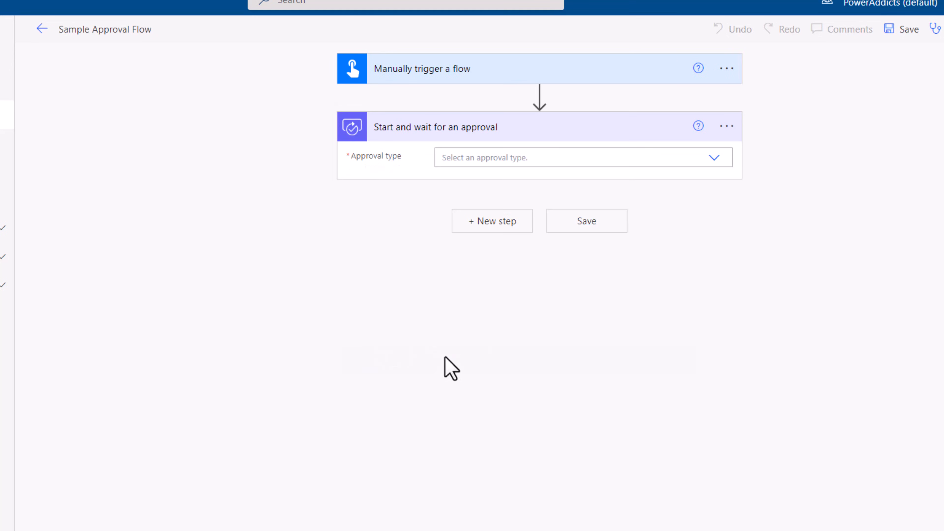
- Set the approval type to Approve/Reject - Everyone must approve and title the approval Sample Approval
click(712, 158)
click(523, 178)
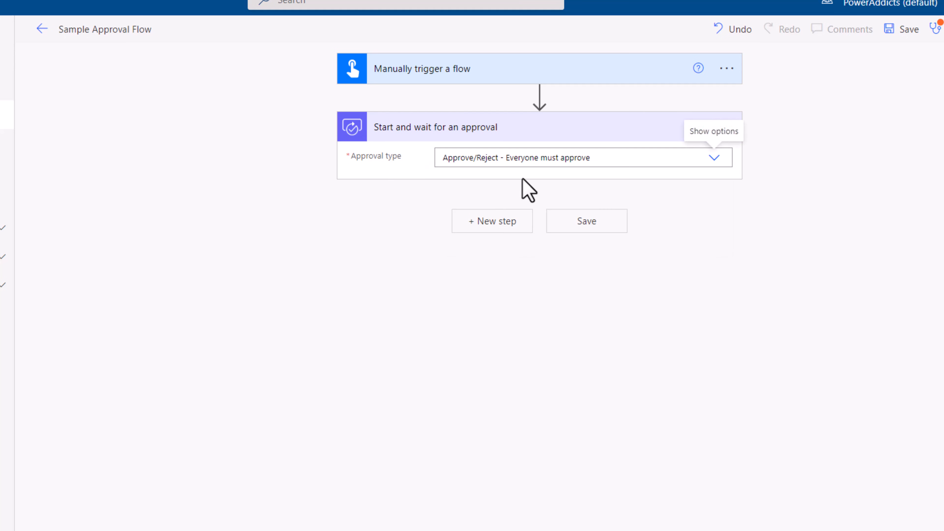
click(562, 190)
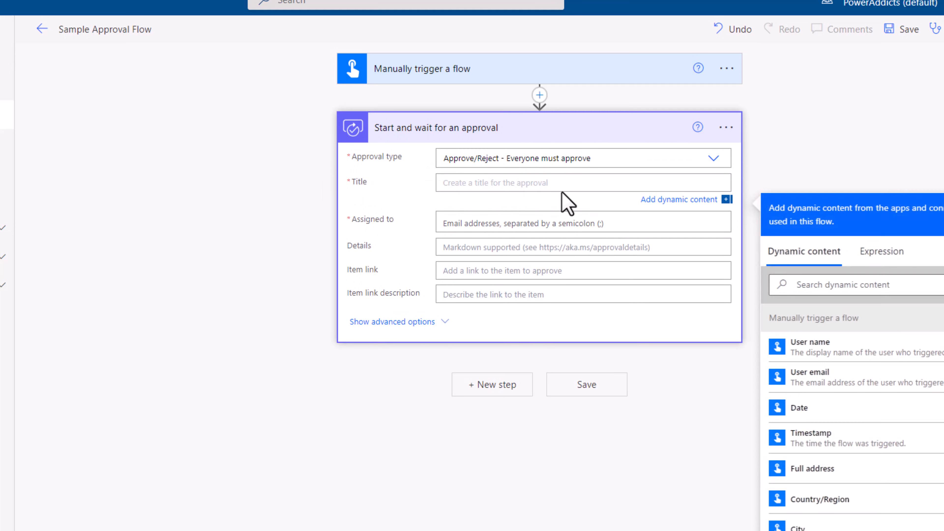
text(Sample Approval)
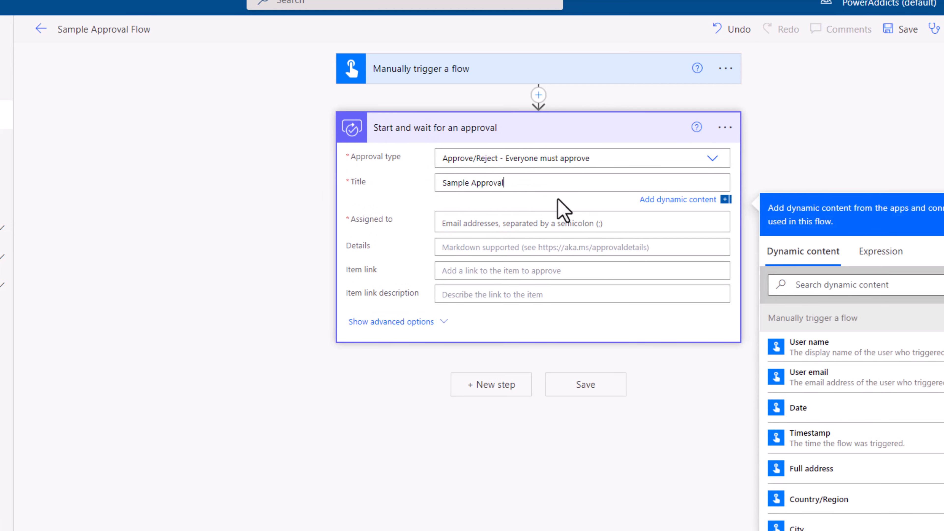
click(536, 220)
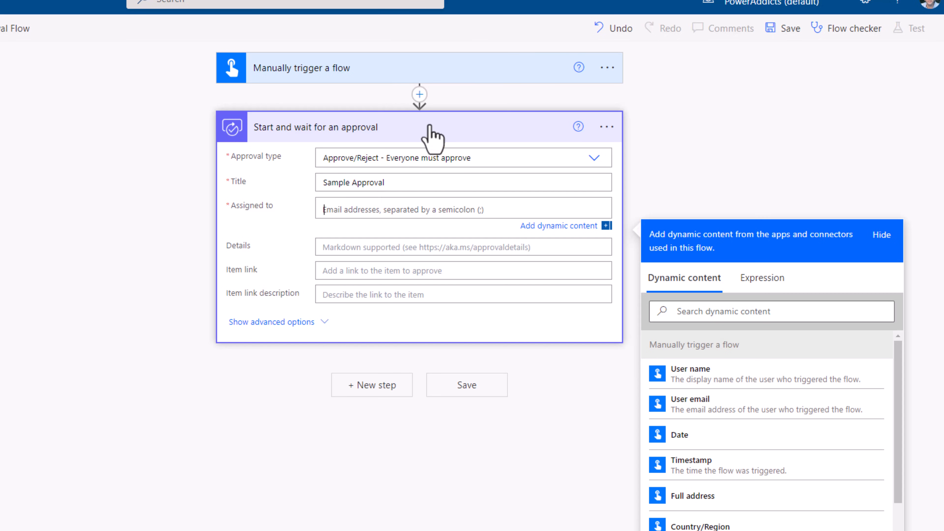
- Insert an Office 365 Groups List group members action between the trigger and the approval, with Cat team as its group
click(419, 94)
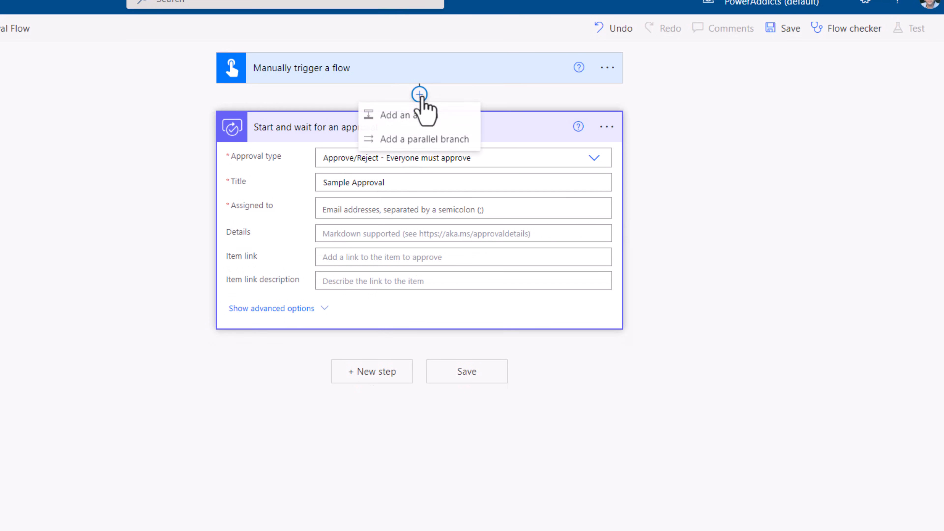
click(422, 118)
text(office 365)
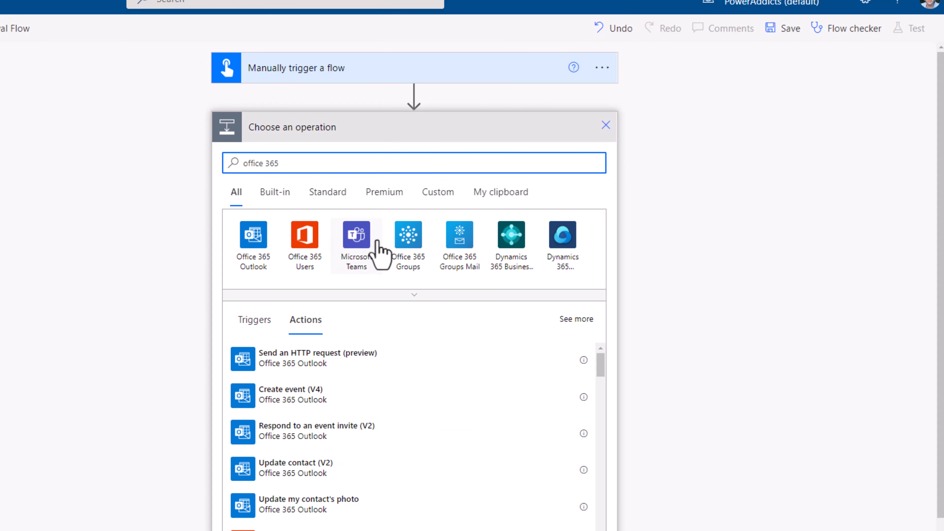
click(415, 248)
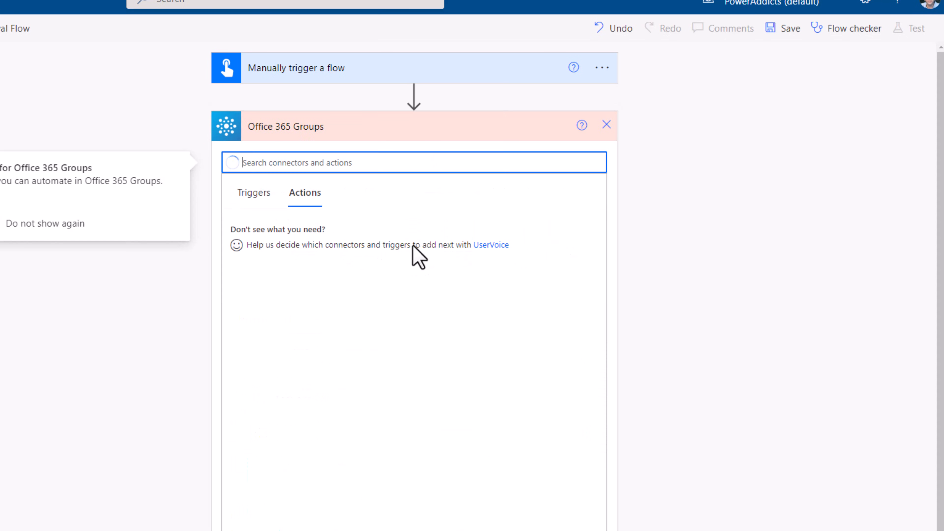
scroll(369, 379, down, 2)
scroll(368, 380, down, 2)
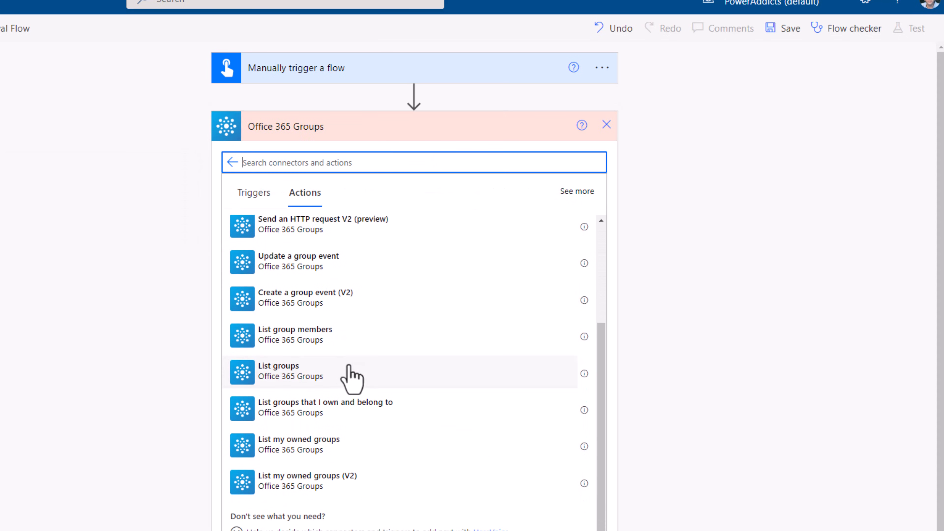
click(304, 344)
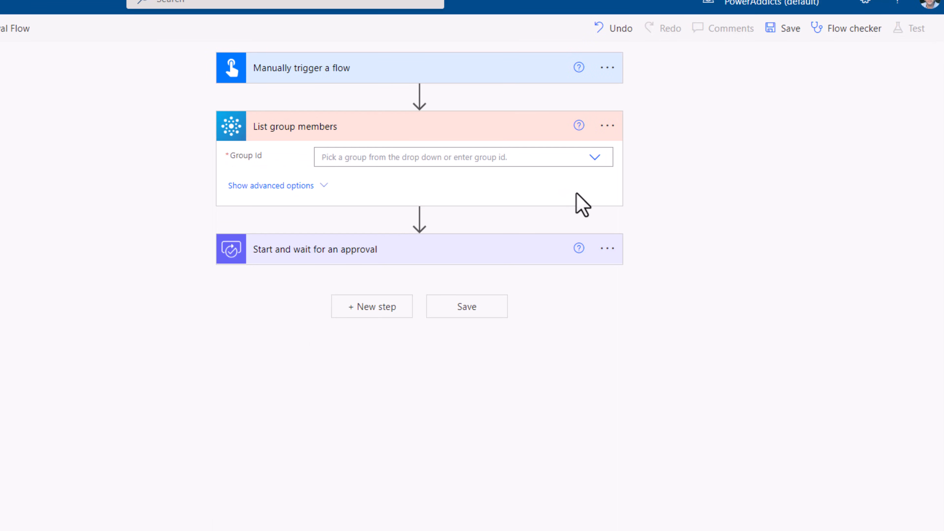
click(595, 158)
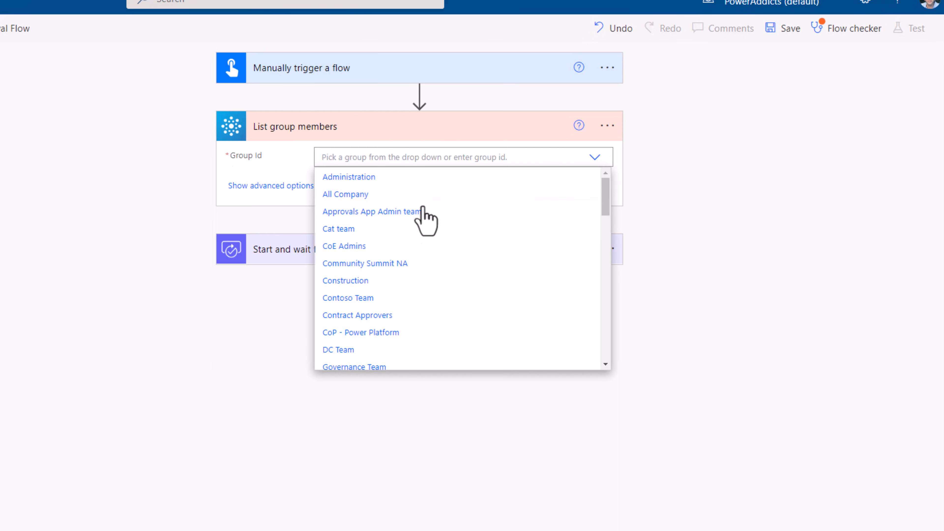
click(370, 229)
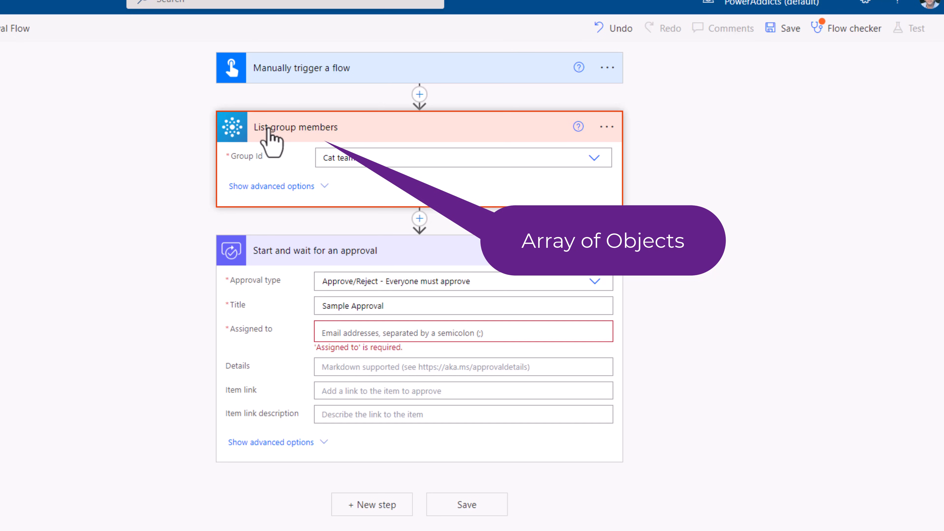
- Insert a Select data operation between List group members and the approval, with the List group members value as its From source
click(420, 220)
click(421, 242)
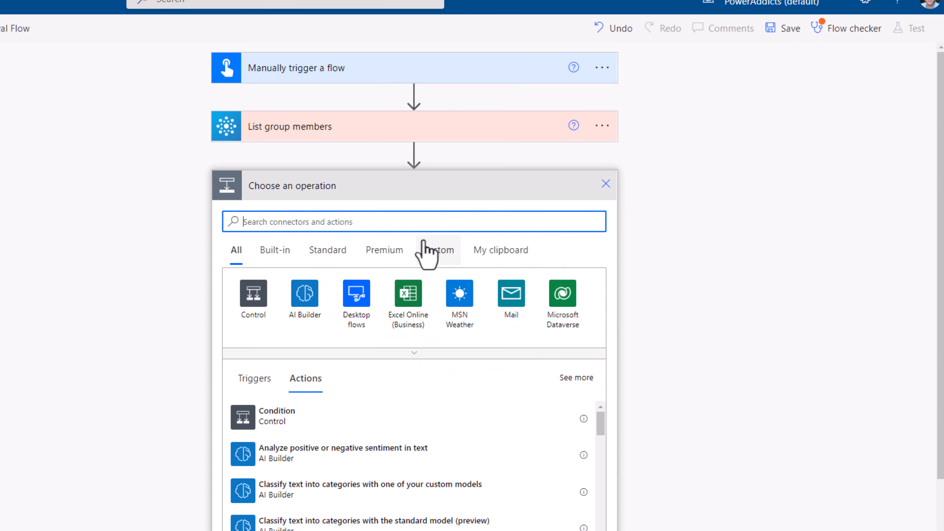
text(select)
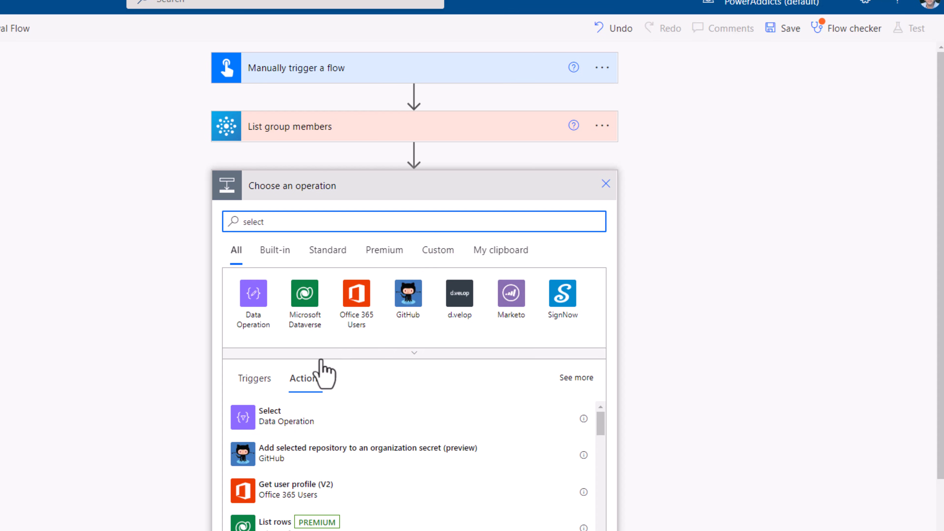
click(277, 432)
click(350, 211)
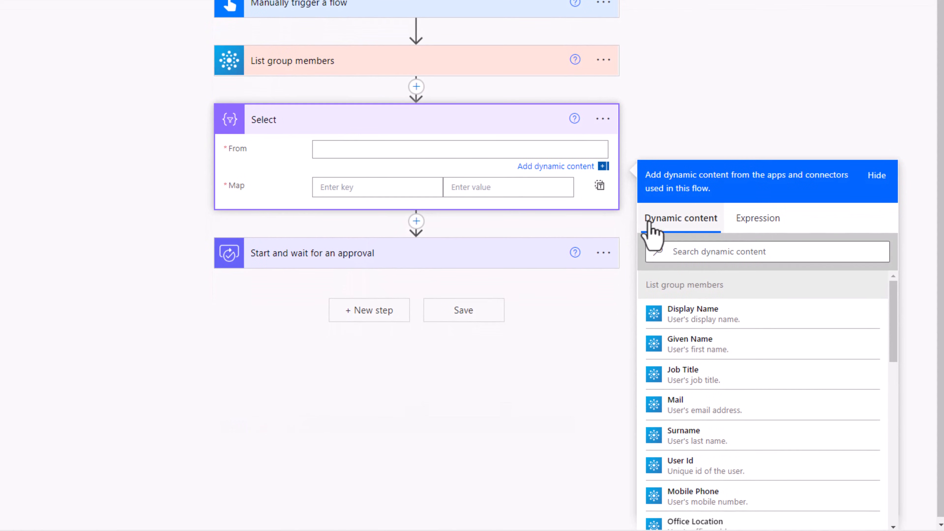
scroll(694, 336, down, 3)
scroll(694, 309, down, 1)
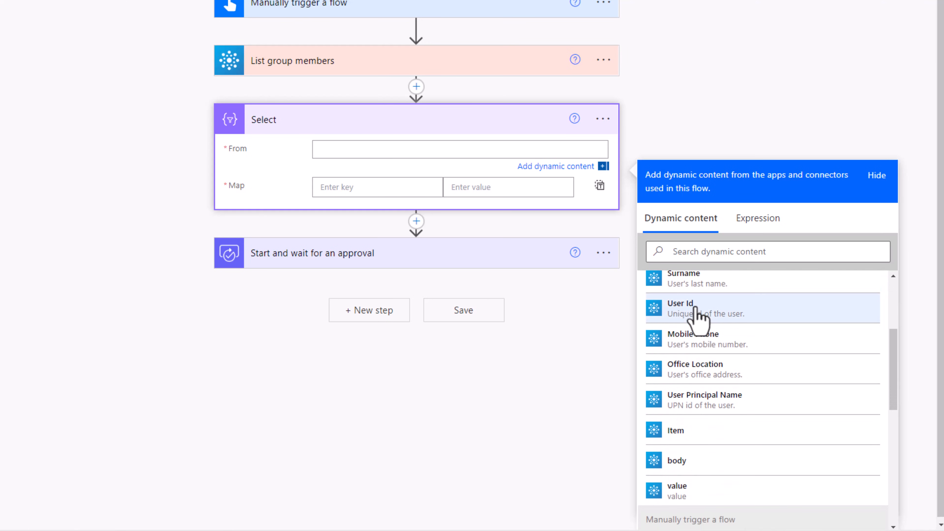
click(689, 490)
scroll(696, 475, up, 5)
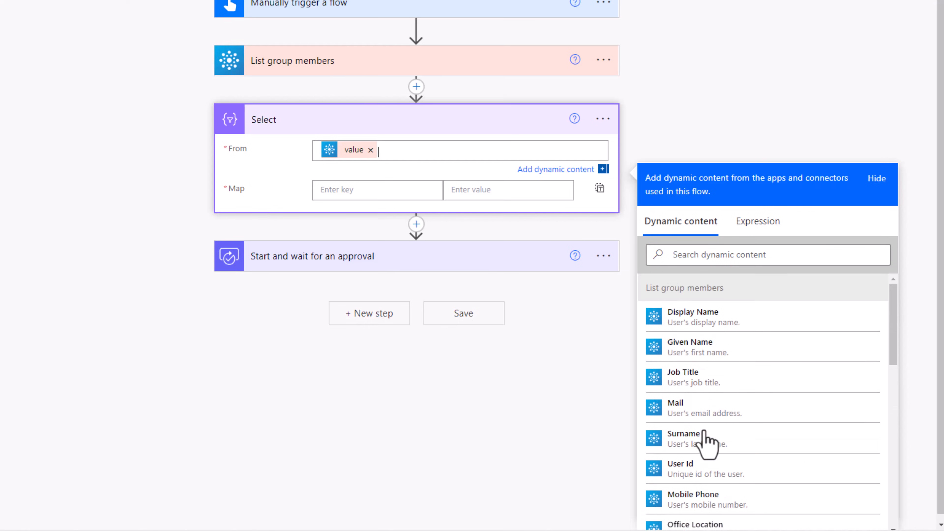
- Switch the Select action's Map to text mode and map it to the Mail value from List group members
click(276, 176)
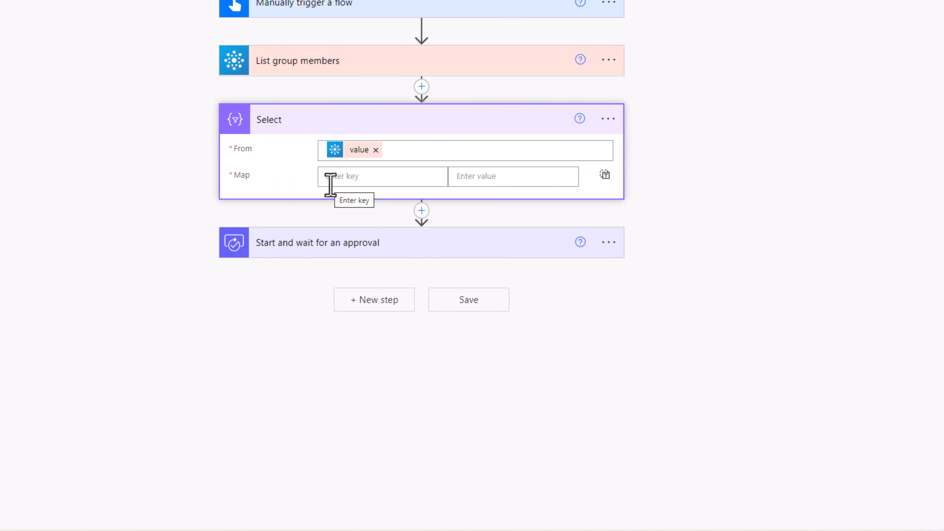
click(605, 175)
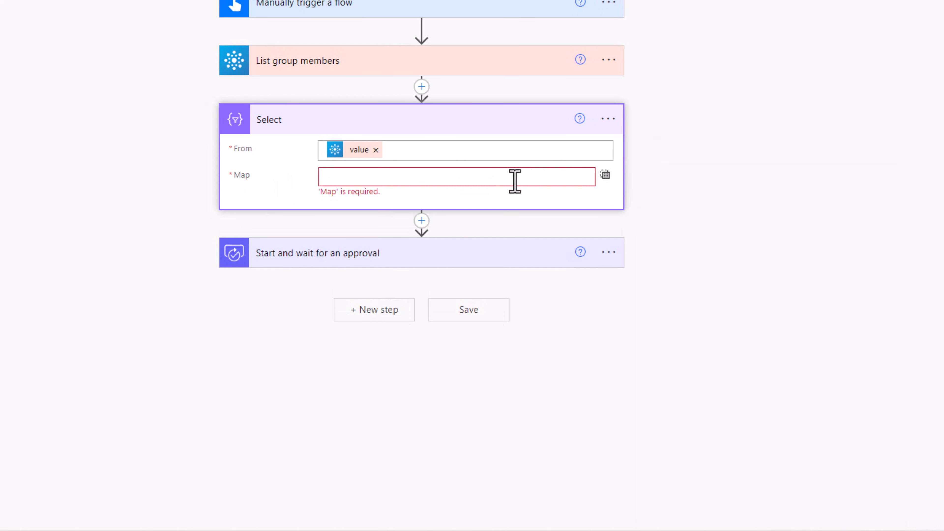
click(398, 177)
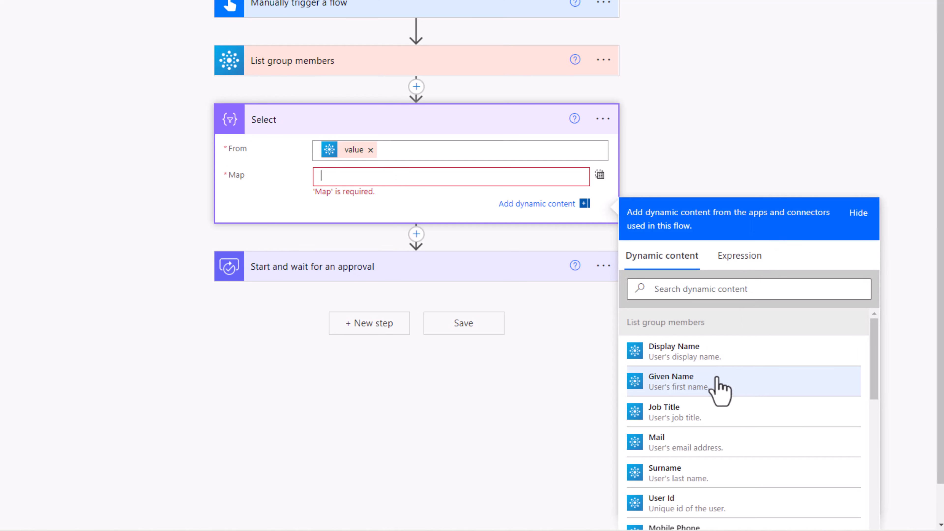
click(709, 446)
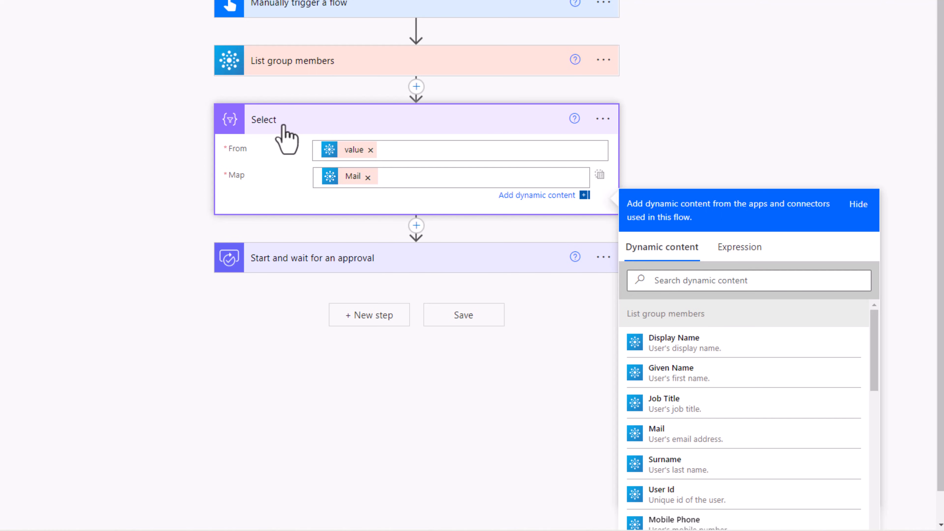
click(287, 140)
- Insert a Join data operation between Select and the approval, with Select's Output as From and ";" as the Join with separator
click(422, 211)
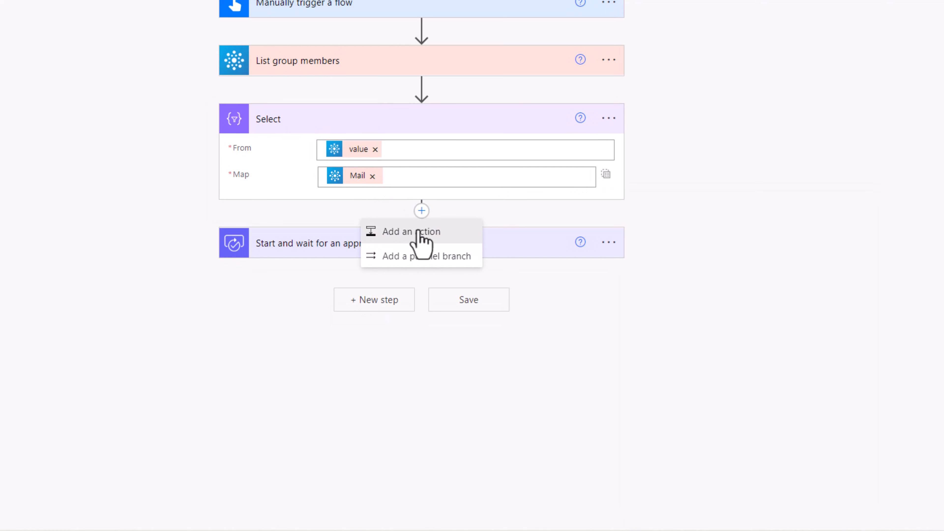
click(419, 232)
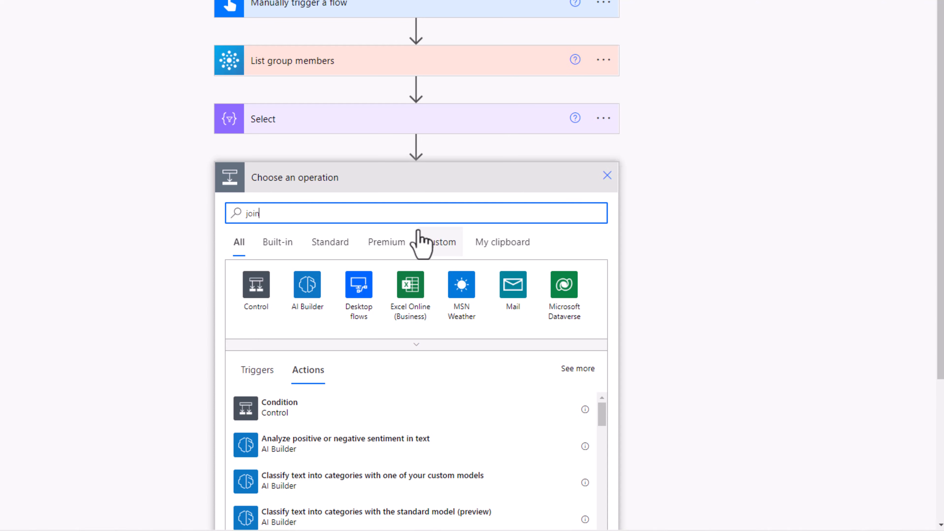
click(308, 285)
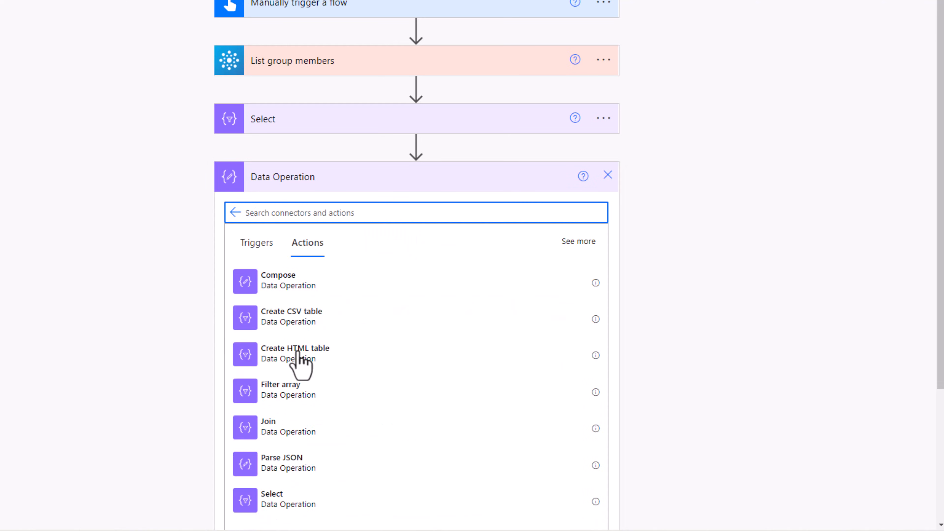
click(293, 432)
click(338, 211)
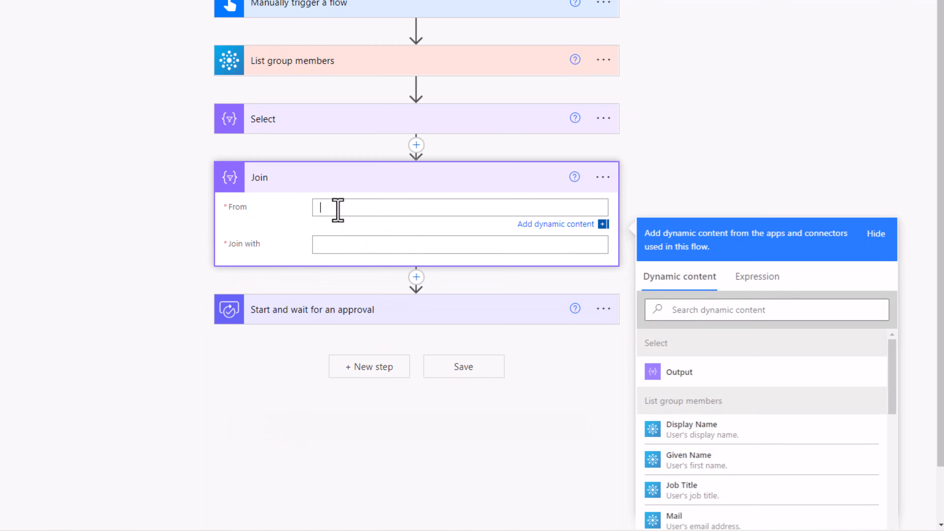
click(677, 374)
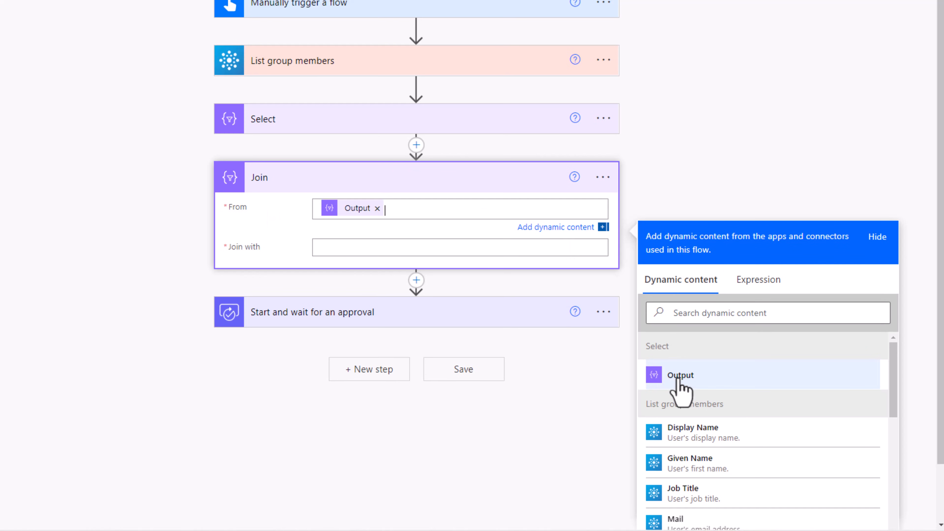
click(337, 248)
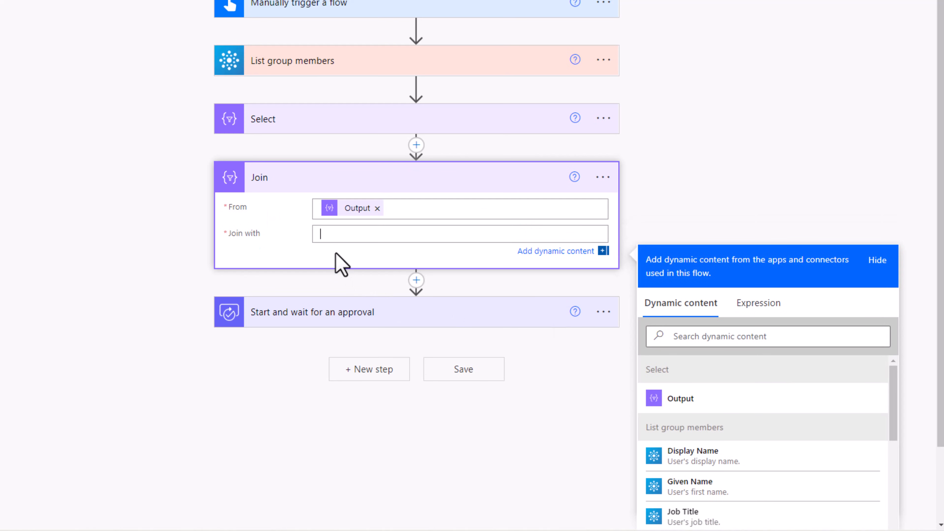
text(;)
- Assign the Start and wait for an approval action to the Join action's Output
click(327, 313)
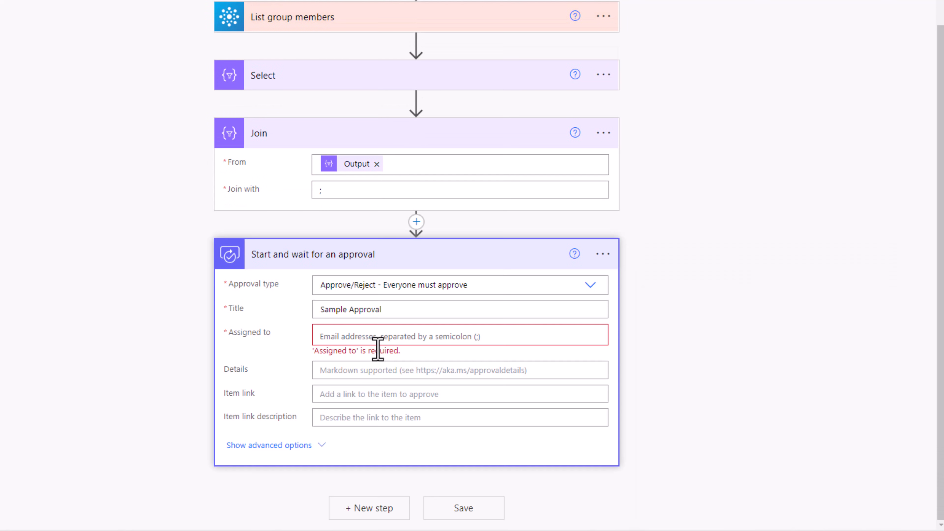
click(340, 337)
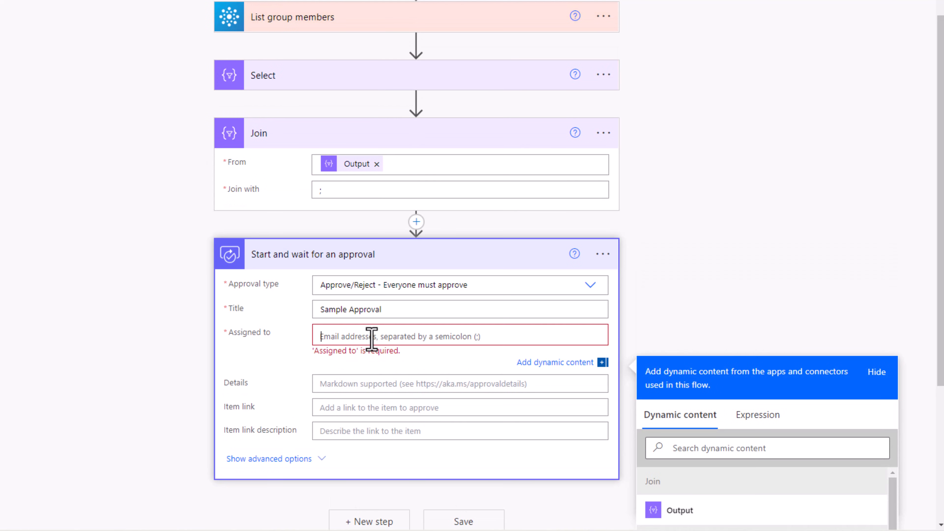
scroll(686, 249, down, 5)
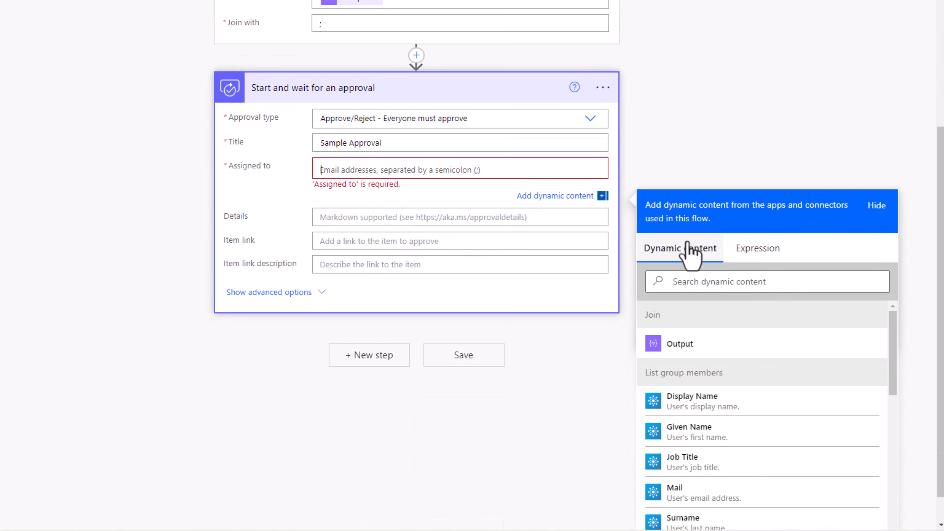
click(679, 344)
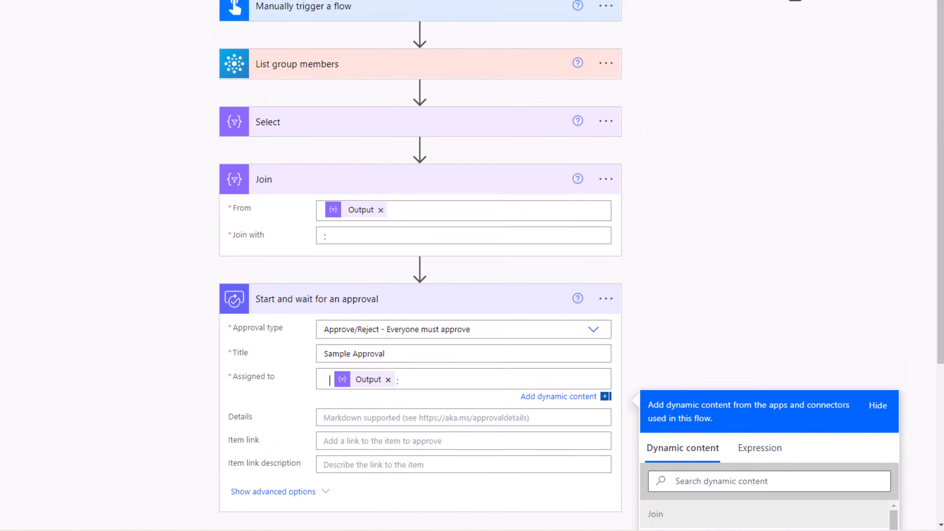
- Save the Sample Approval Flow and run a manual test of it
click(813, 46)
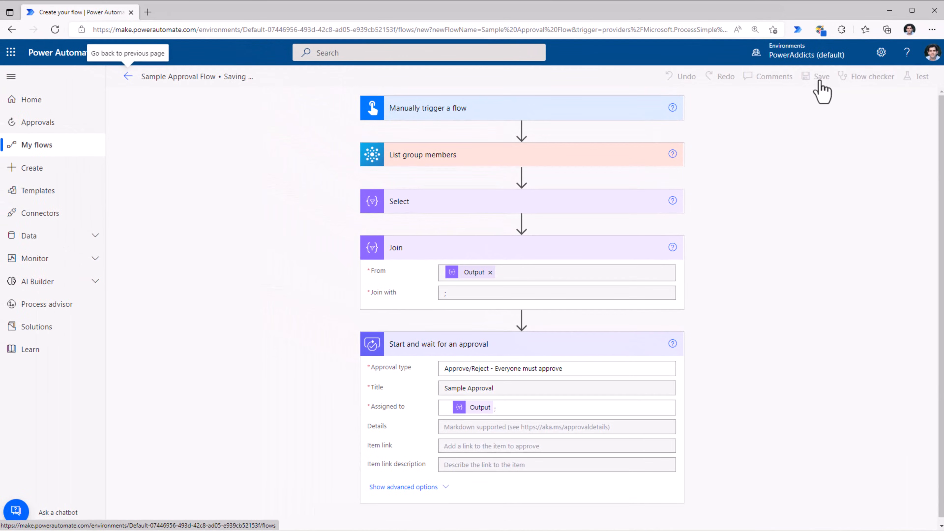
click(915, 77)
click(781, 108)
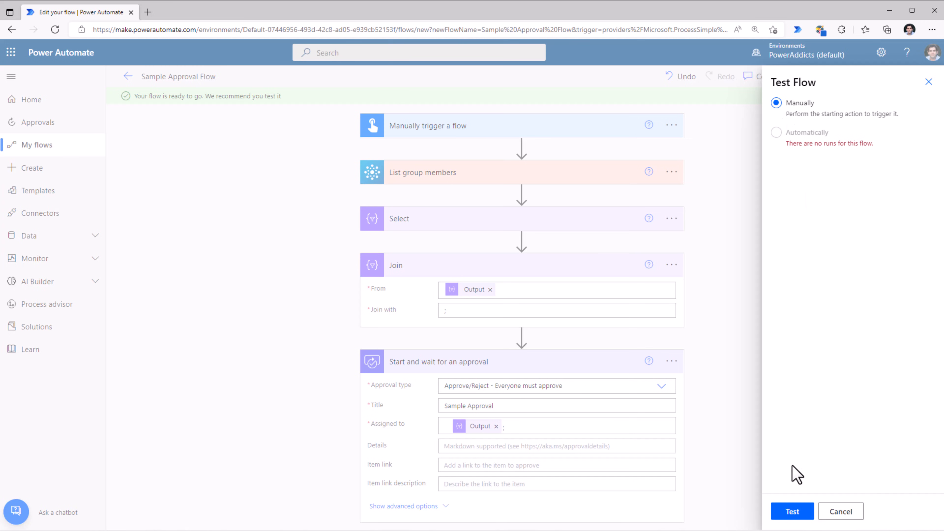
click(792, 512)
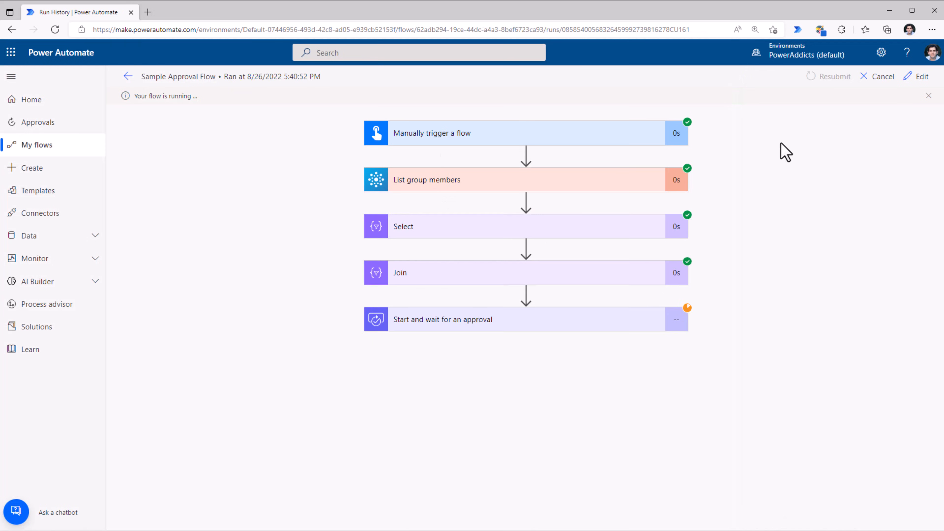
- Examine the List group members action's raw outputs in the run, looking at the user properties returned for each member
click(560, 188)
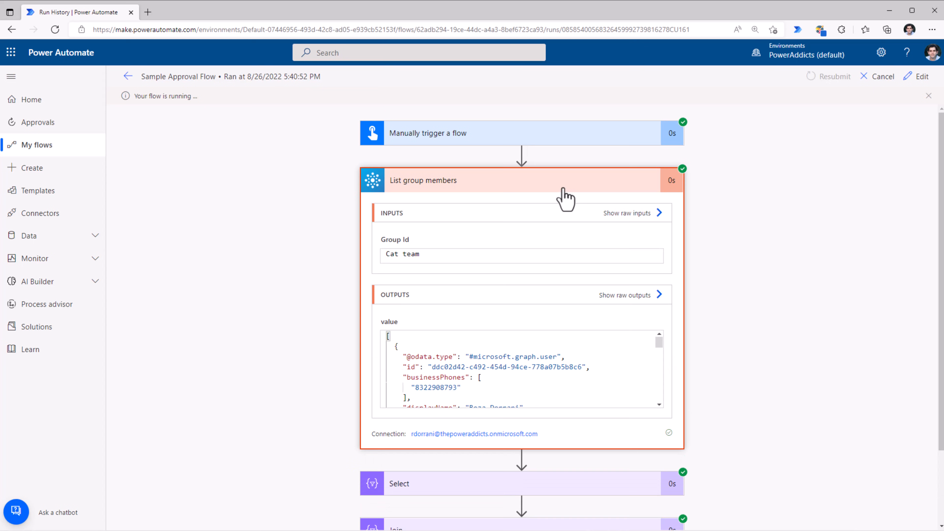
click(661, 296)
scroll(655, 227, down, 3)
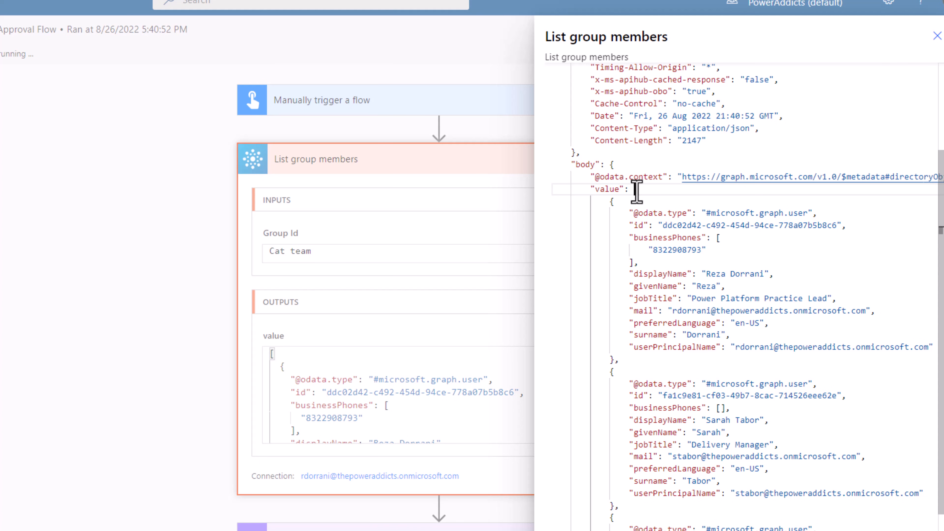
scroll(636, 192, down, 2)
drag(610, 134, 642, 288)
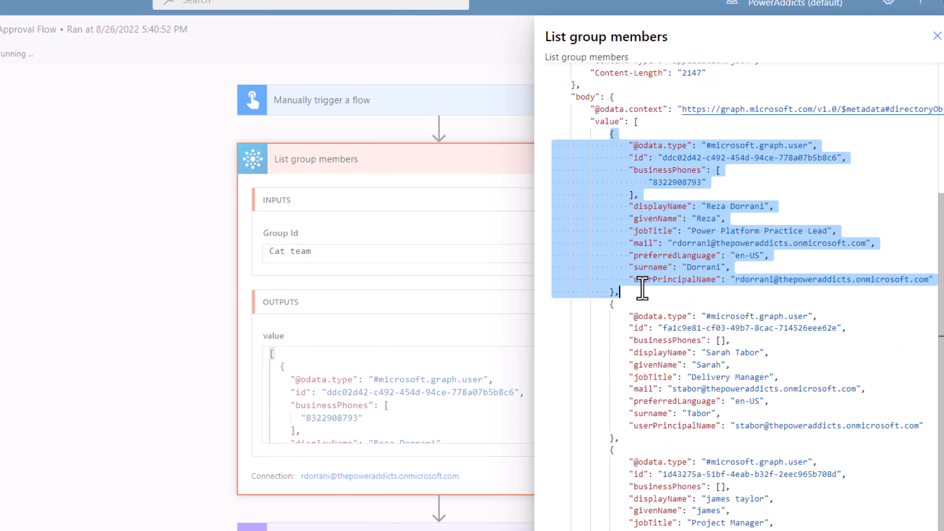
click(656, 218)
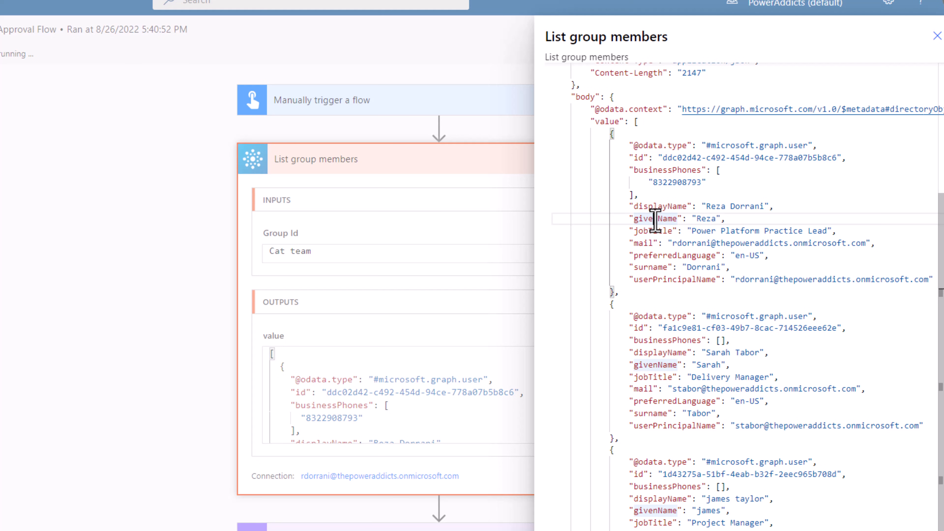
scroll(655, 221, down, 1)
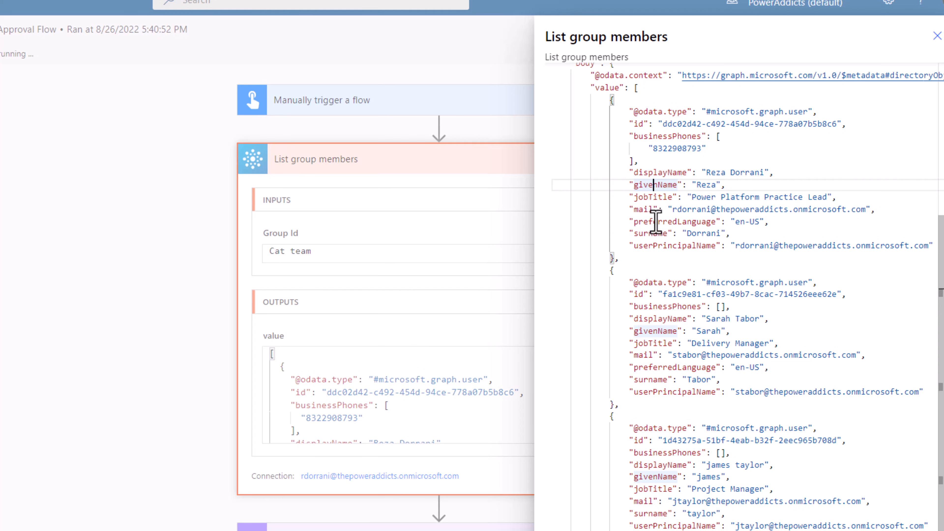
click(937, 35)
- Examine the Select action's raw outputs in the run to check the array of member e-mail addresses
scroll(412, 491, down, 3)
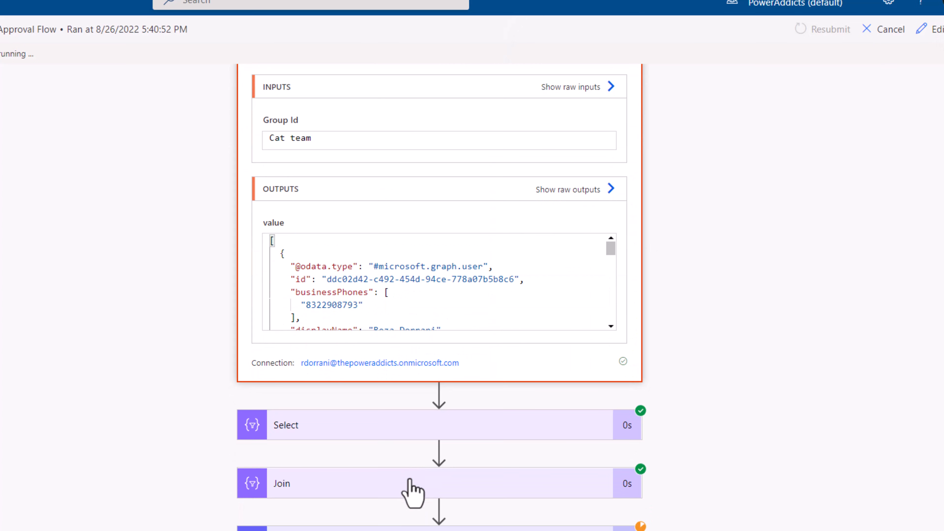
click(348, 433)
scroll(436, 442, down, 6)
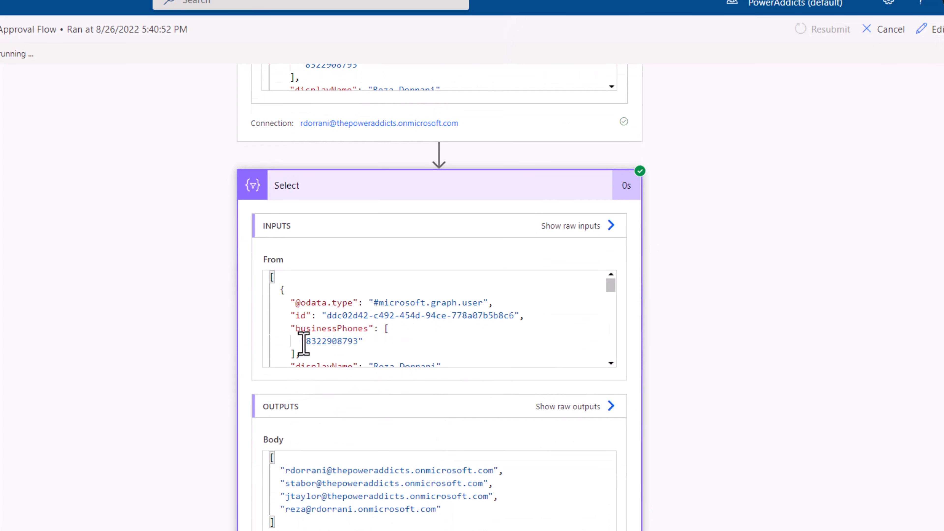
click(607, 409)
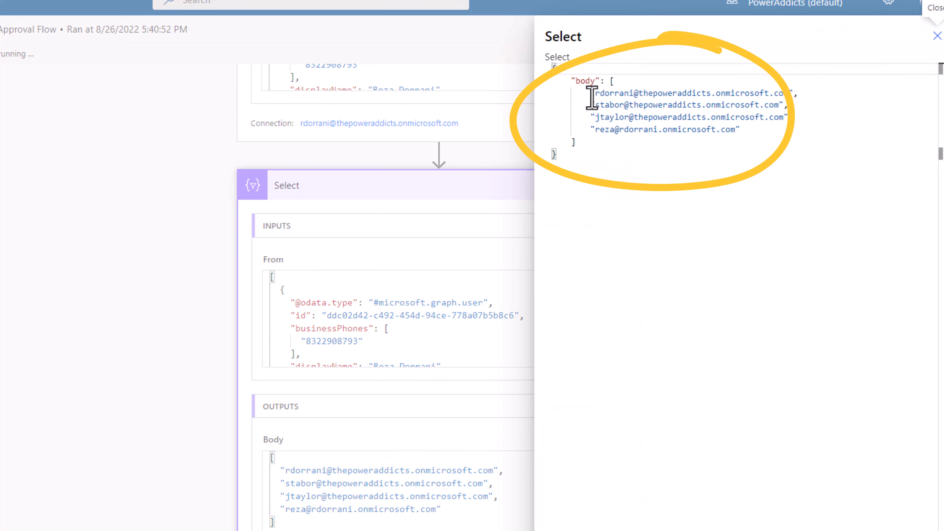
drag(592, 98, 768, 139)
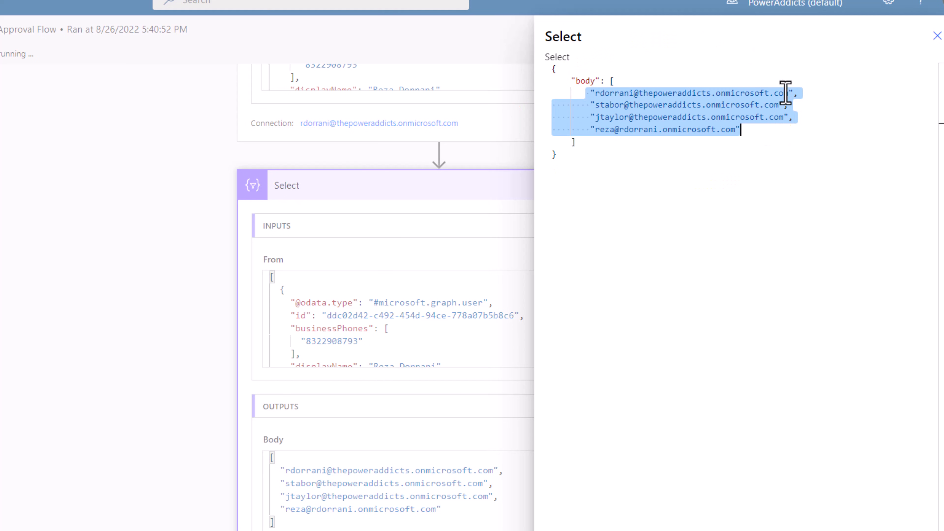
click(937, 36)
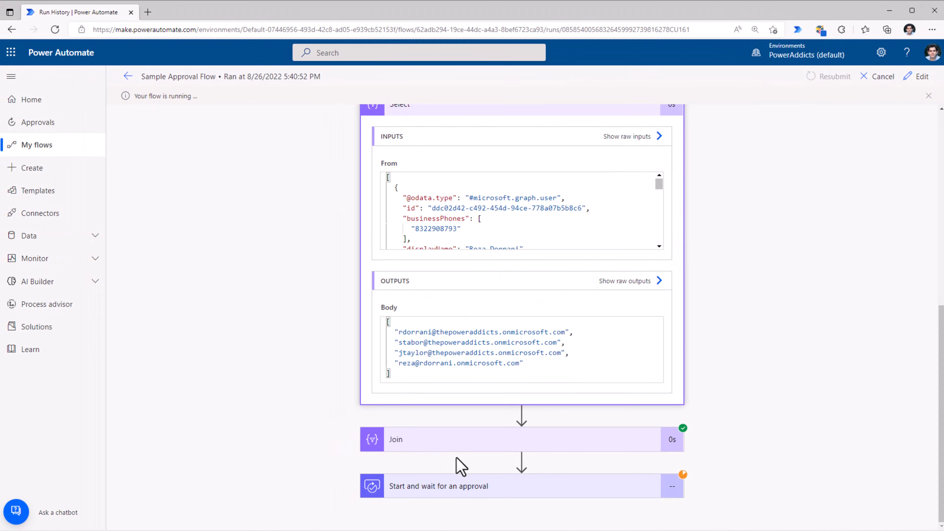
- Examine the Join action's raw outputs in the run and expand the Start and wait for an approval action
click(483, 443)
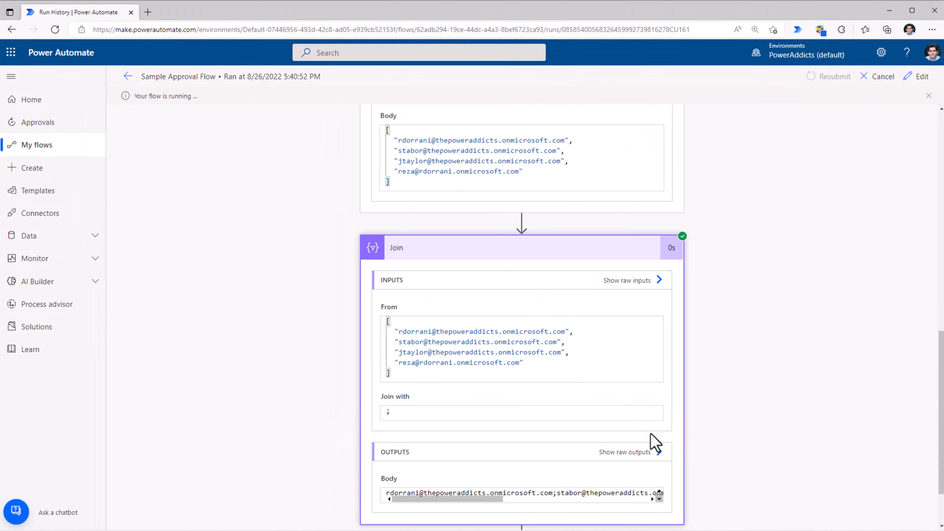
click(647, 452)
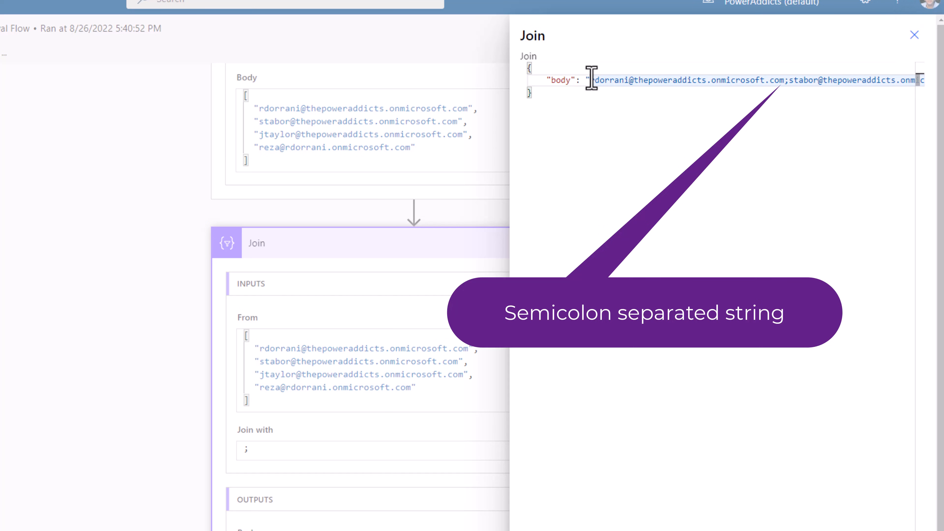
drag(591, 80, 836, 87)
drag(624, 83, 922, 84)
click(915, 35)
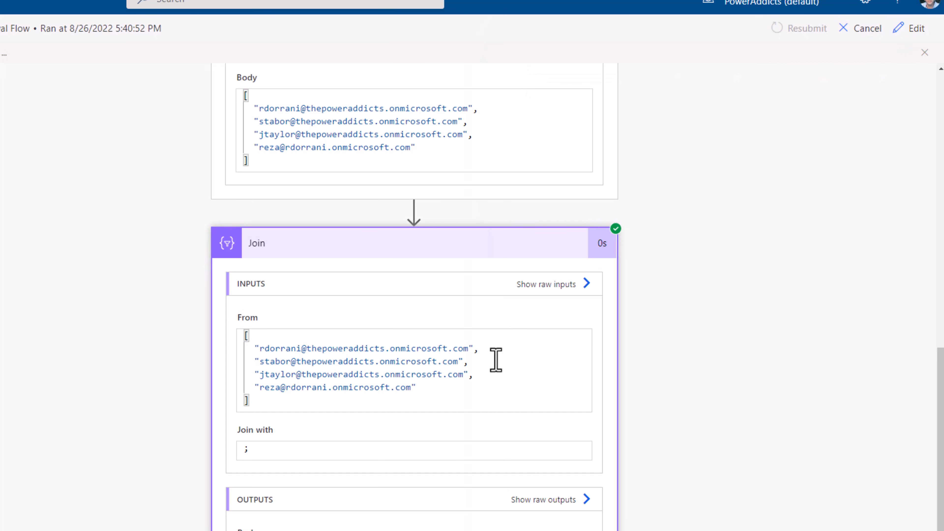
scroll(625, 428, down, 2)
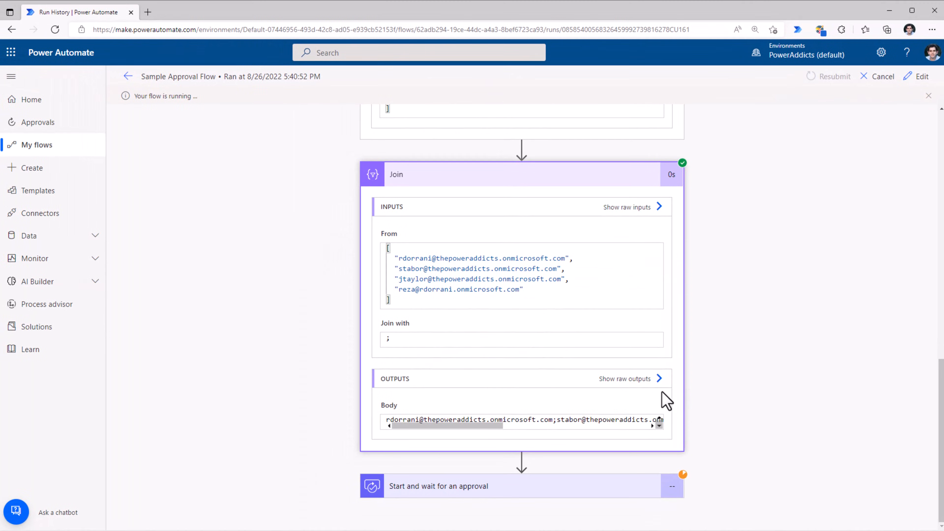
click(518, 486)
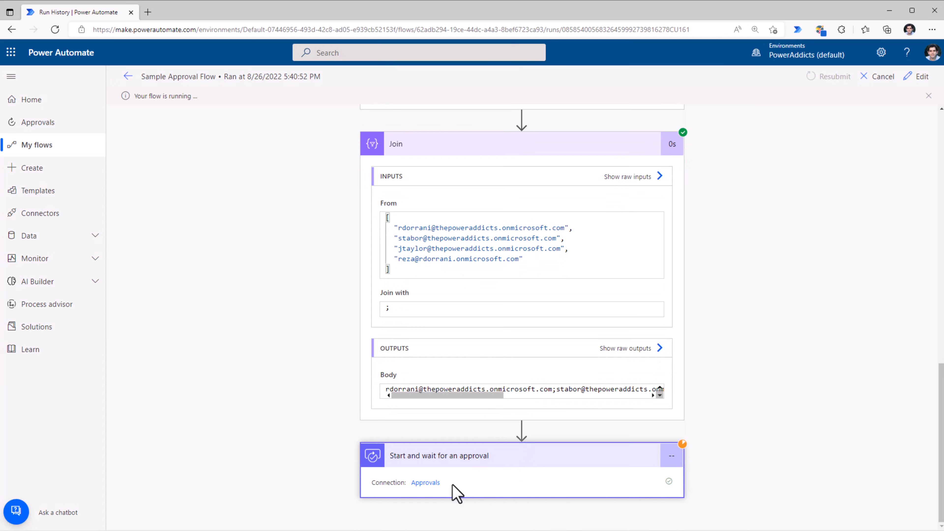
- Switch to Outlook in a new browser tab and approve the Sample Approval request with the comment "ok"
click(151, 12)
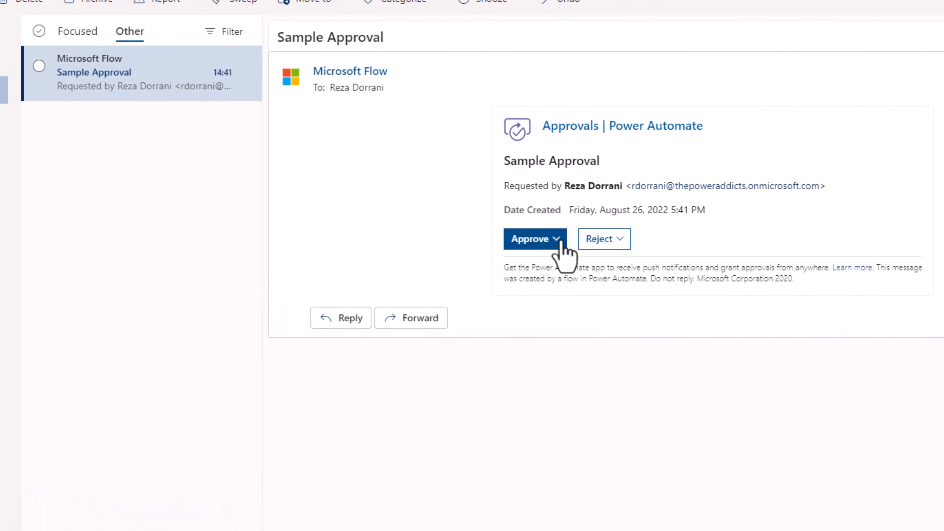
click(560, 242)
click(579, 314)
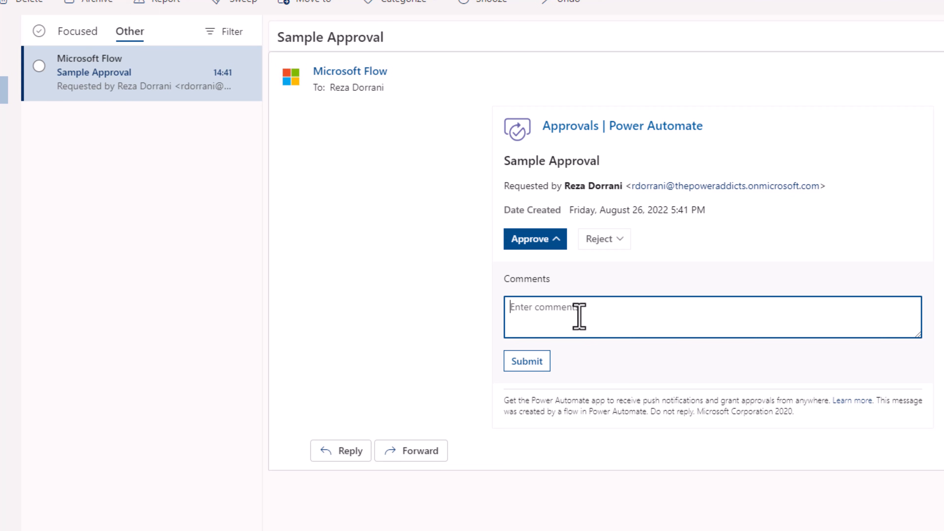
text(ok)
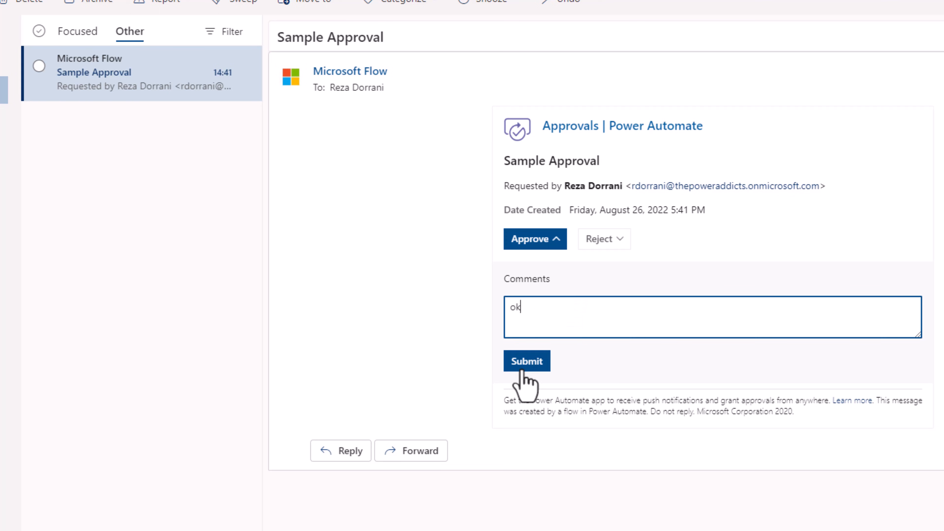
click(523, 371)
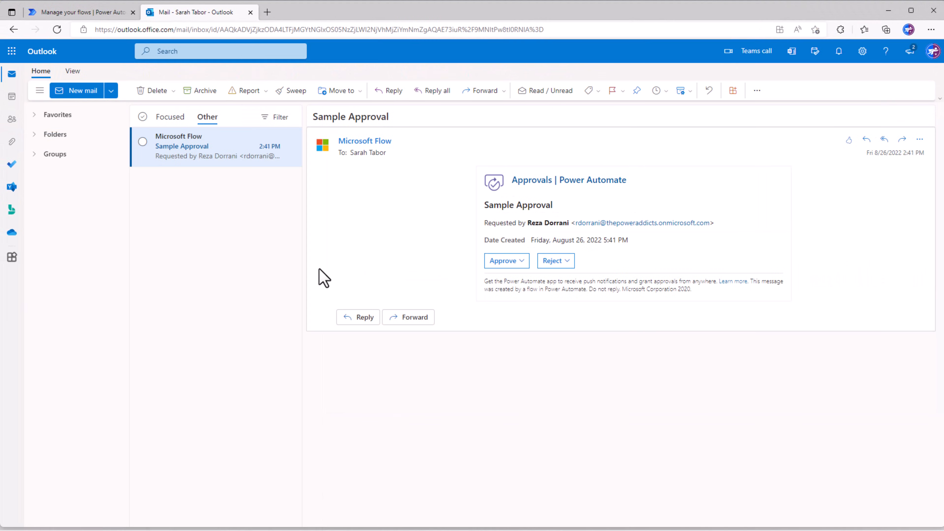
- Reject the Sample Approval request as the second approver with the comment "No"
click(554, 262)
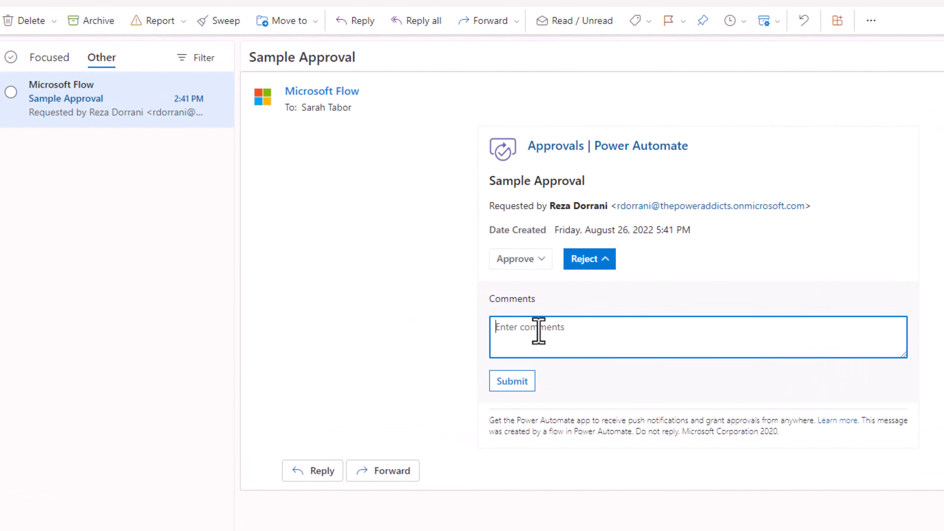
text(No)
click(520, 385)
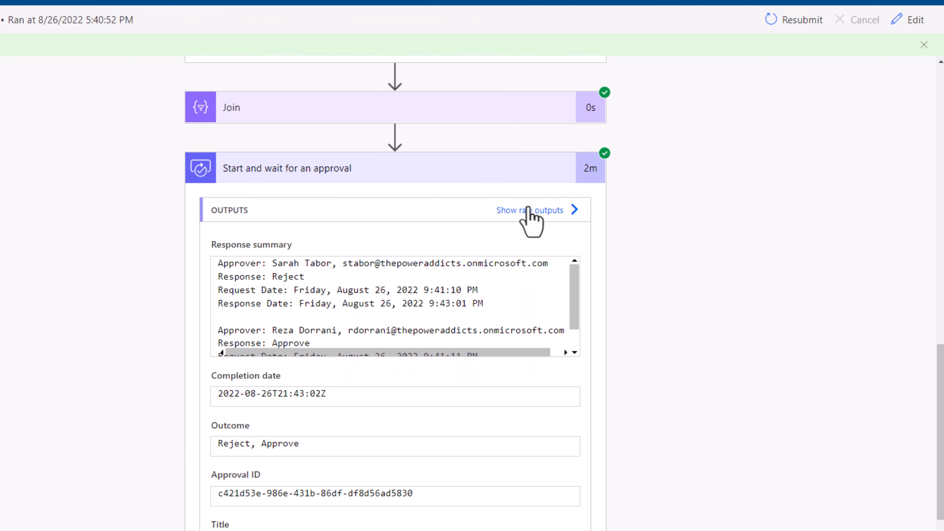
- Return to the flow run and examine the responses array in the raw outputs of Start and wait for an approval
scroll(398, 253, up, 2)
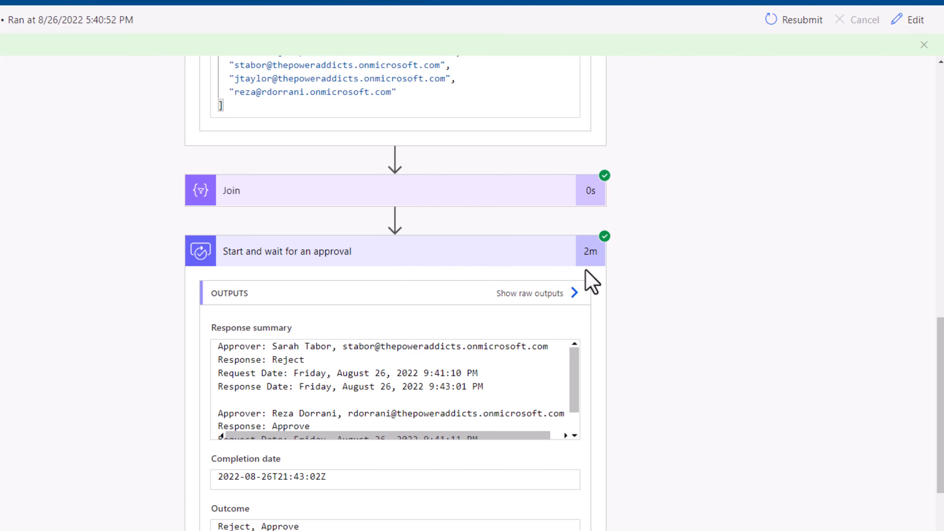
scroll(591, 282, down, 4)
click(574, 129)
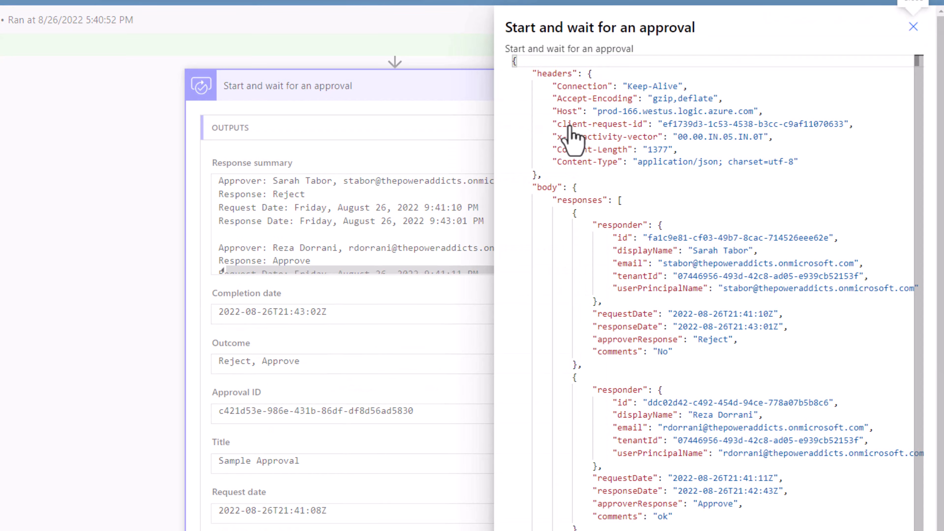
double_click(574, 204)
click(621, 203)
scroll(622, 202, down, 1)
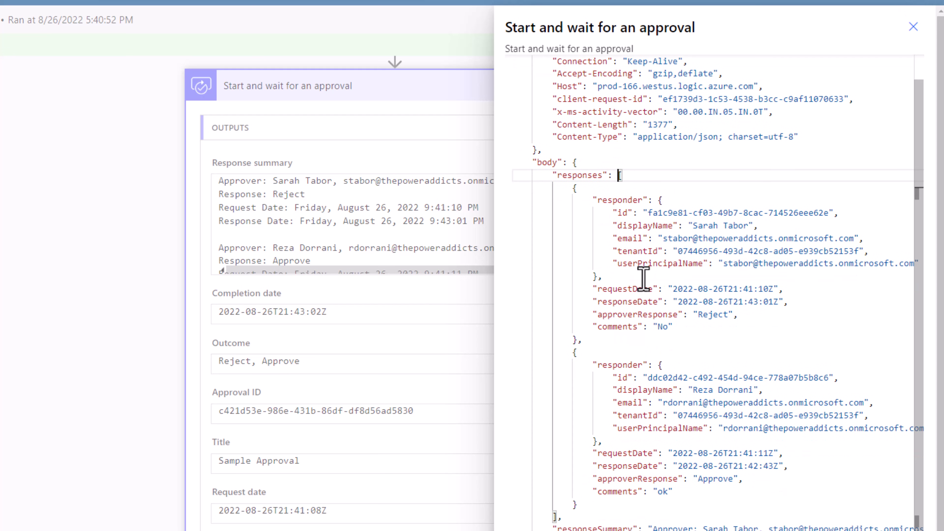
click(621, 201)
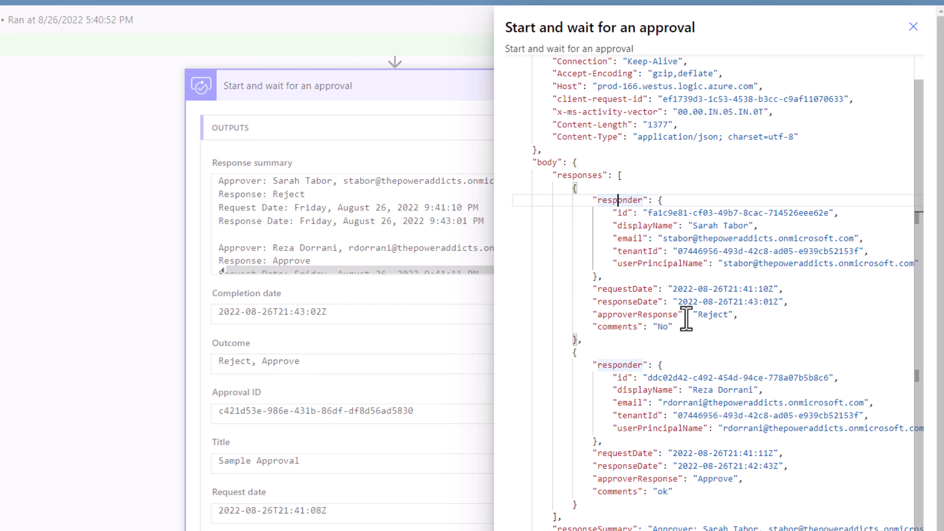
drag(573, 353, 578, 504)
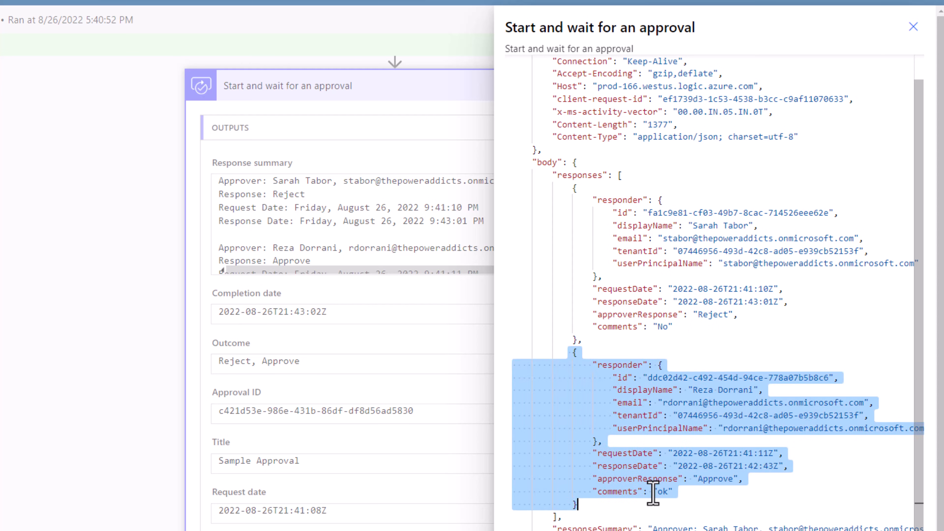
click(698, 526)
drag(619, 175, 558, 518)
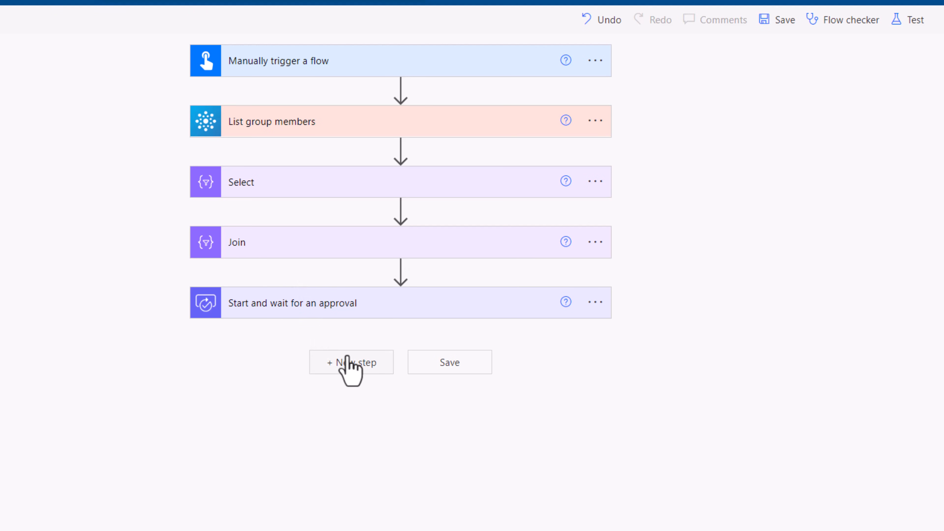
- Add a Create HTML table action after Start and wait for an approval, using the approval's Responses as its source
click(350, 363)
text(create html)
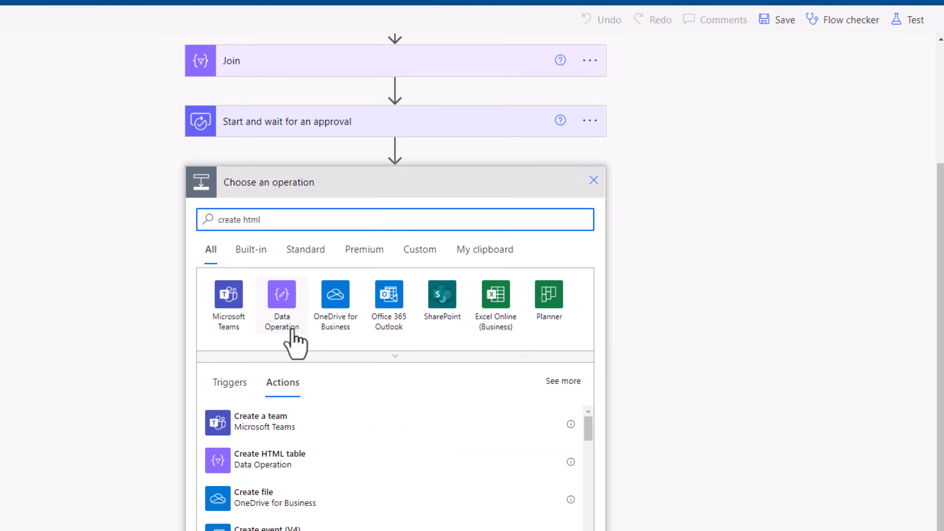
click(292, 464)
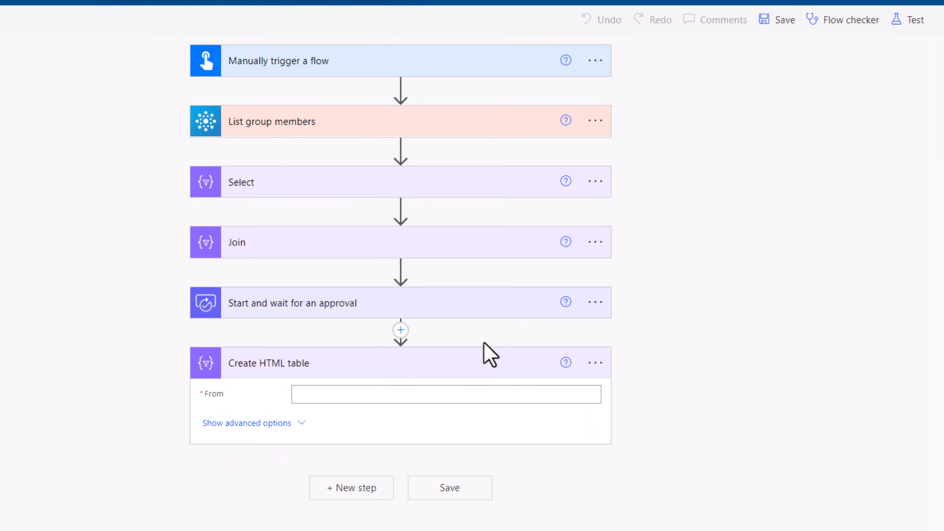
click(331, 394)
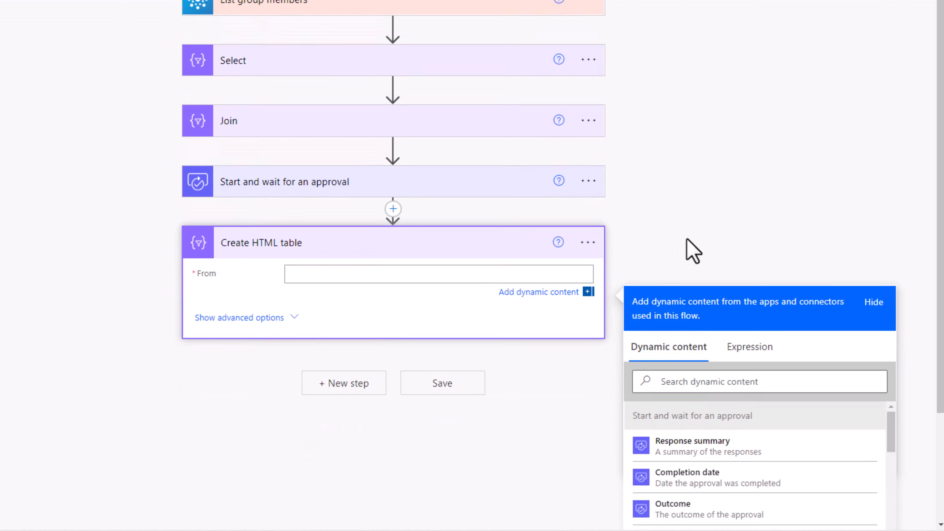
scroll(694, 251, down, 4)
scroll(730, 361, down, 10)
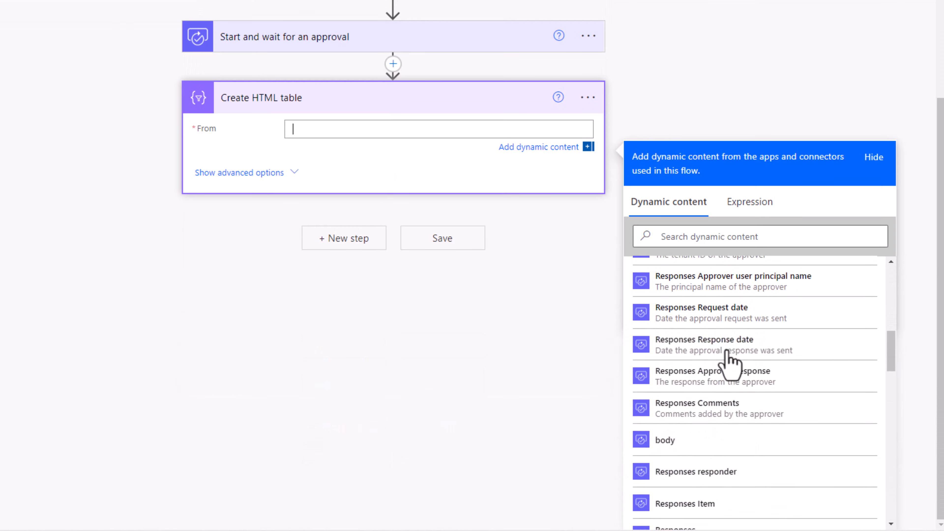
scroll(729, 367, down, 2)
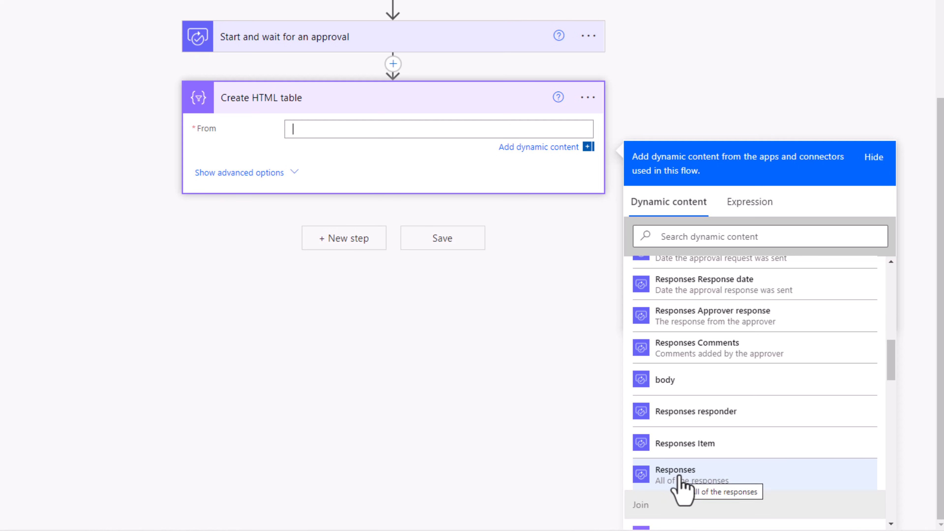
click(681, 484)
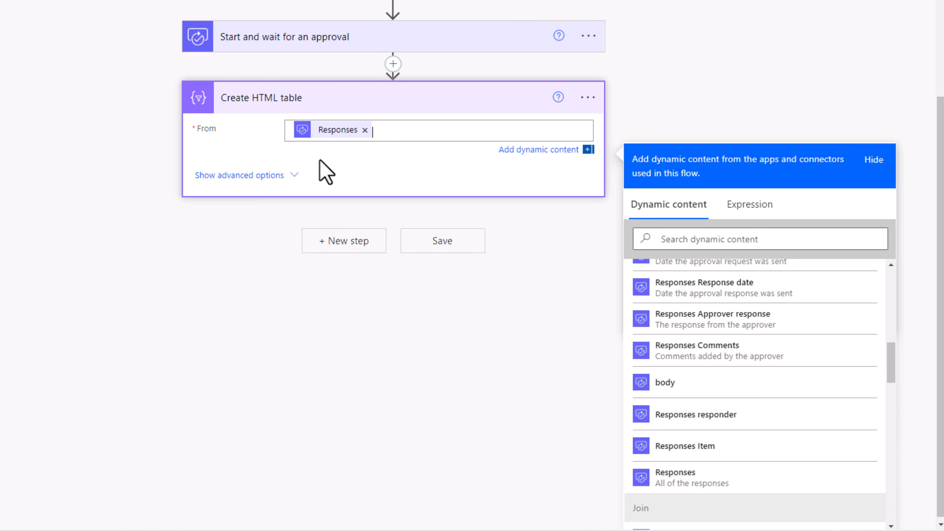
- Set the HTML table's columns to Custom and start editing the first column's header
click(292, 176)
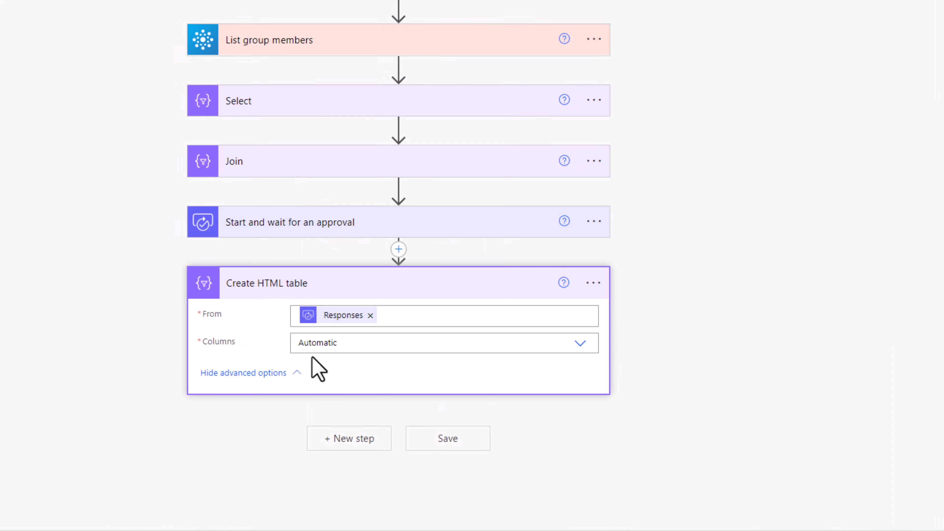
click(579, 346)
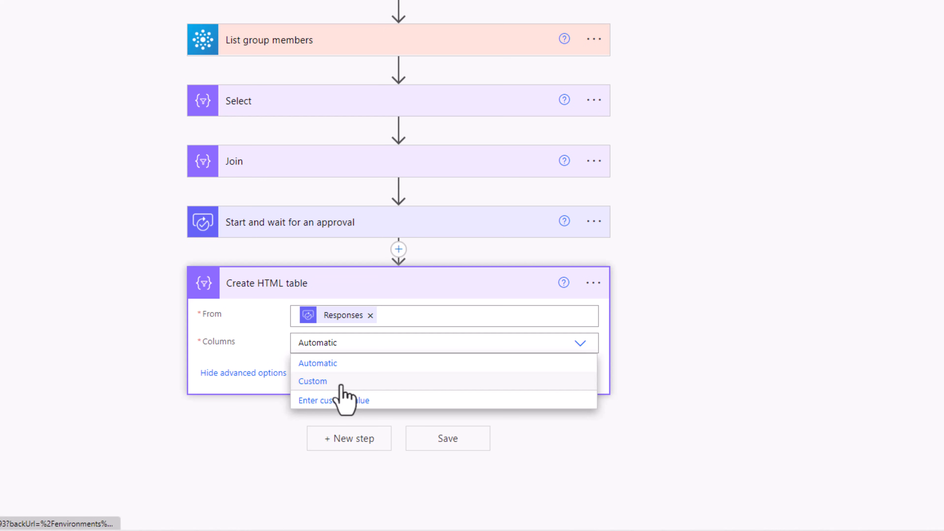
click(341, 384)
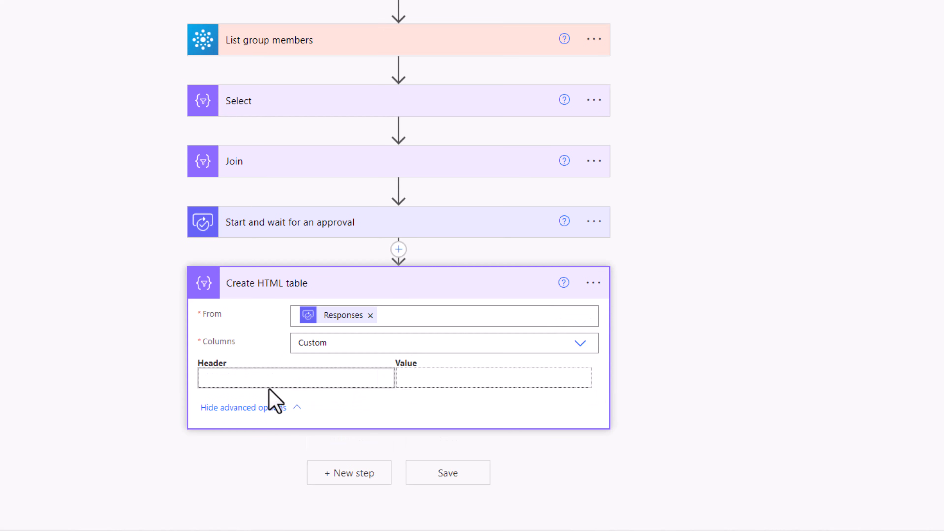
click(279, 377)
scroll(476, 316, down, 5)
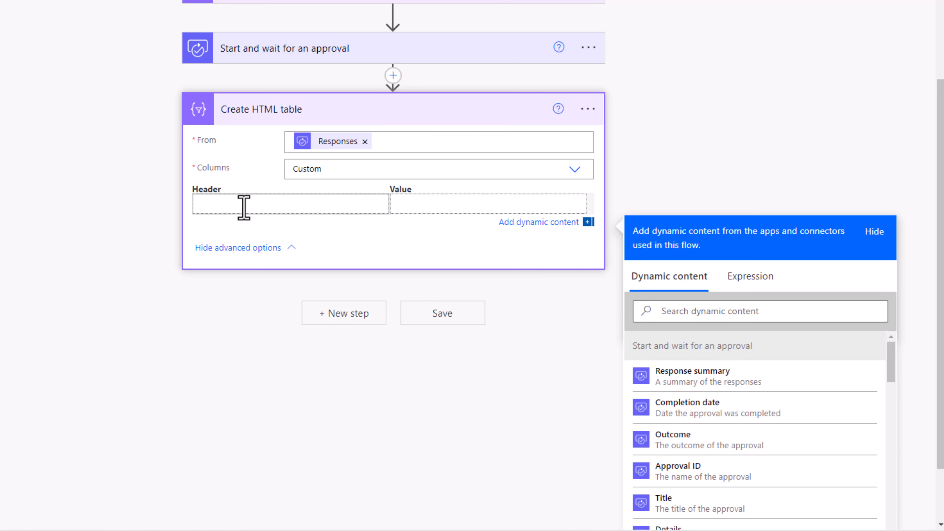
text(ApproverN)
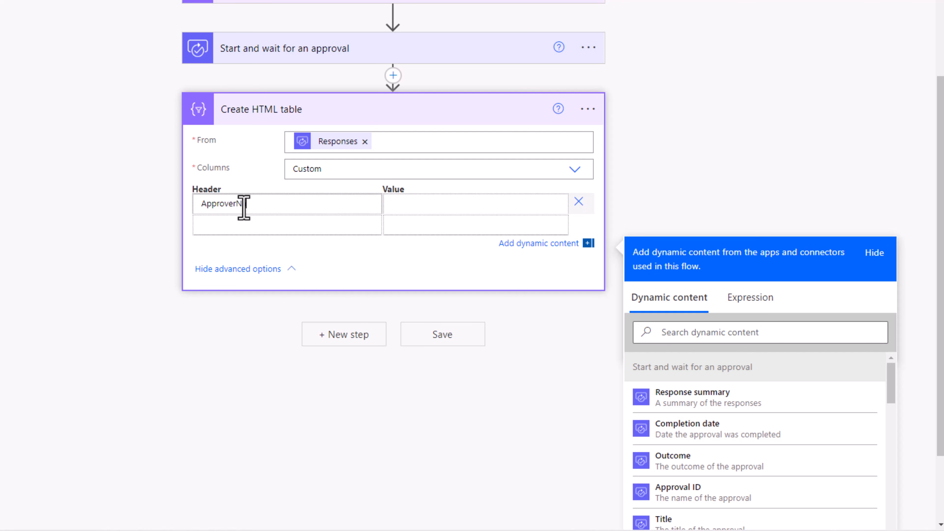
text(ame)
drag(270, 205, 182, 210)
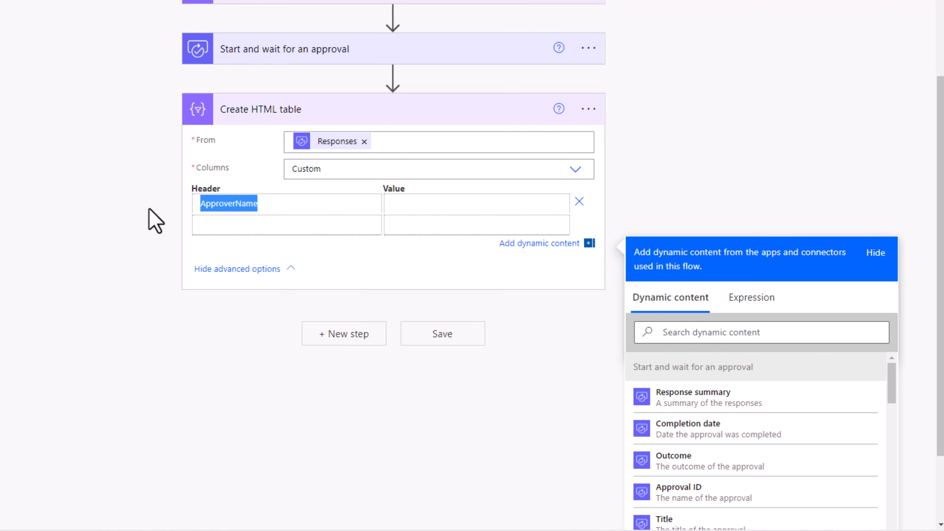
key(BackSpace)
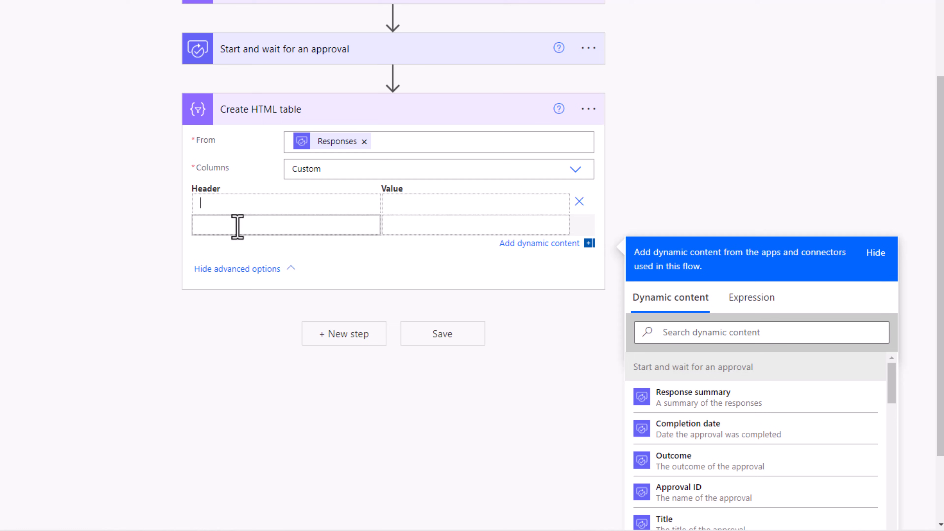
- Set the first column's header to the expression string('Approver Name')
click(749, 298)
text(stri)
key(Return)
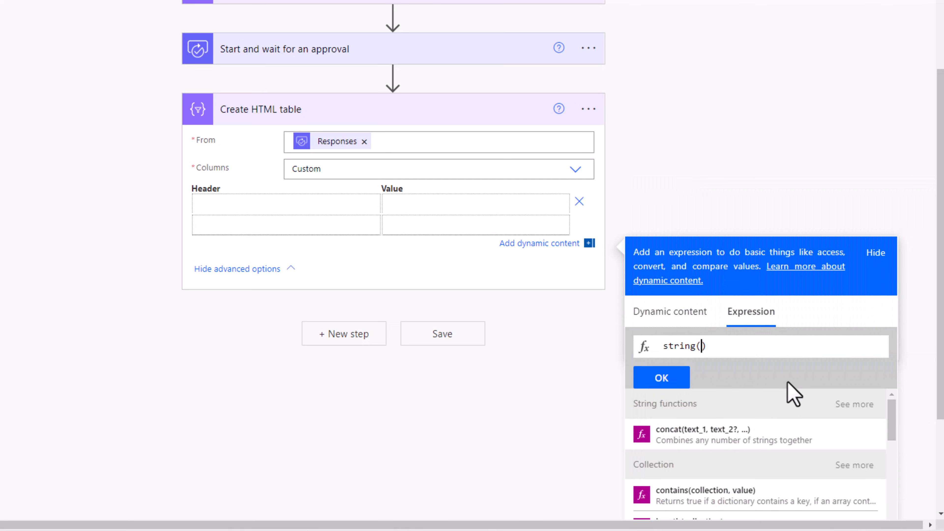
text('Approver Name)
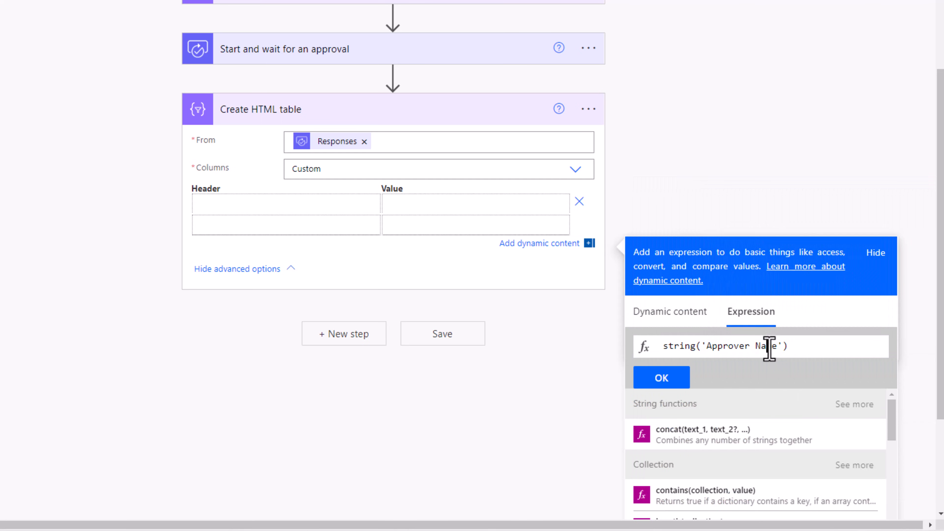
click(662, 379)
- Map the first column's value to the dynamic content Responses Approver name
click(405, 204)
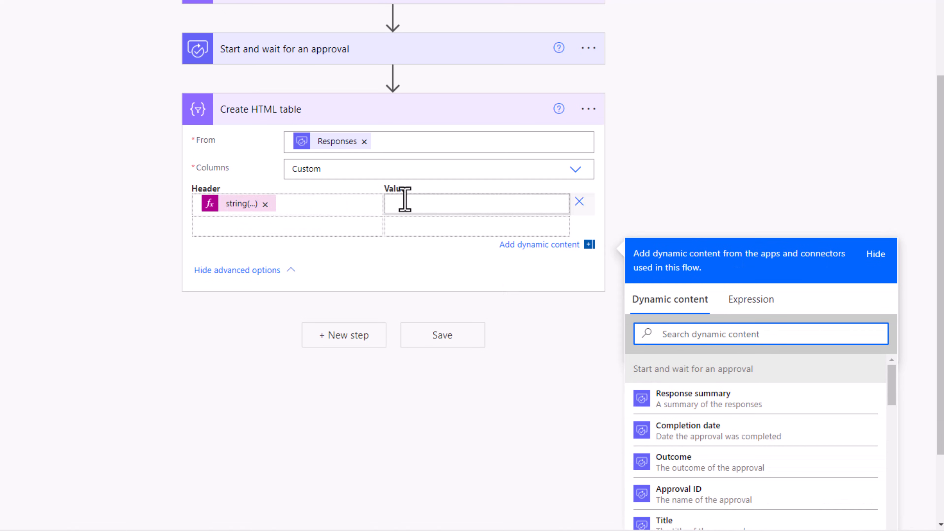
click(751, 300)
click(688, 321)
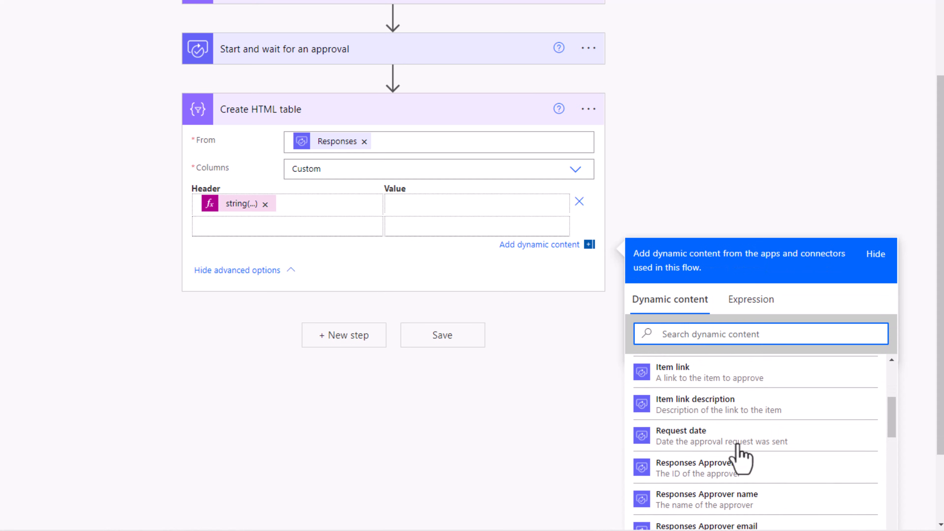
scroll(738, 452, down, 3)
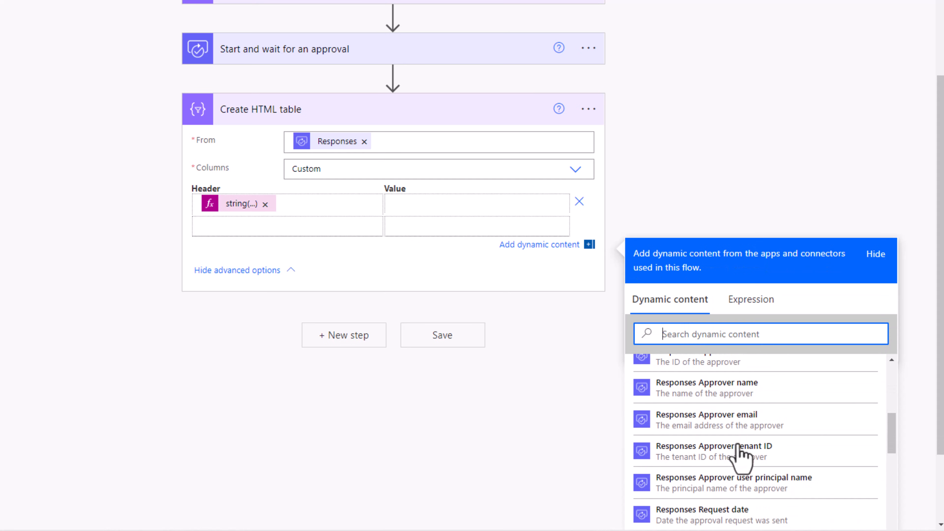
click(728, 392)
- Add a Decision column to the HTML table with Responses Approver response as its value
click(222, 226)
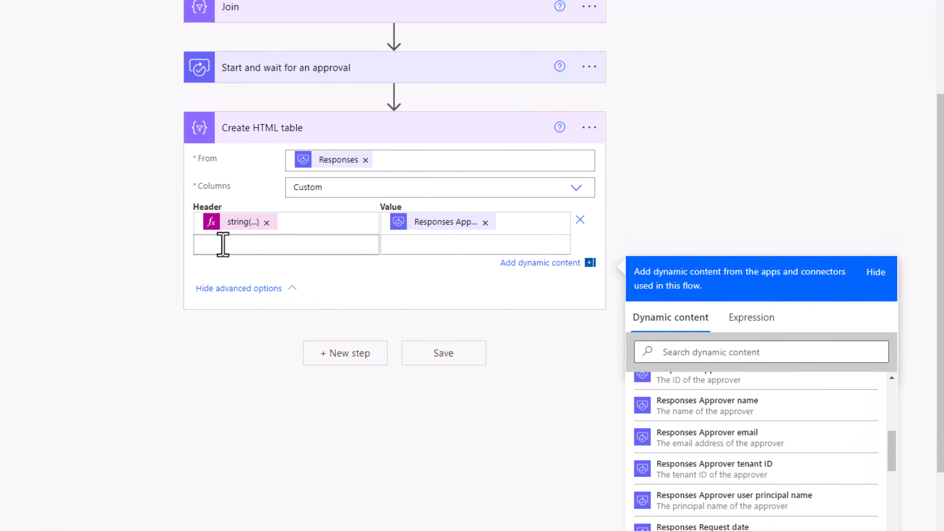
text(De)
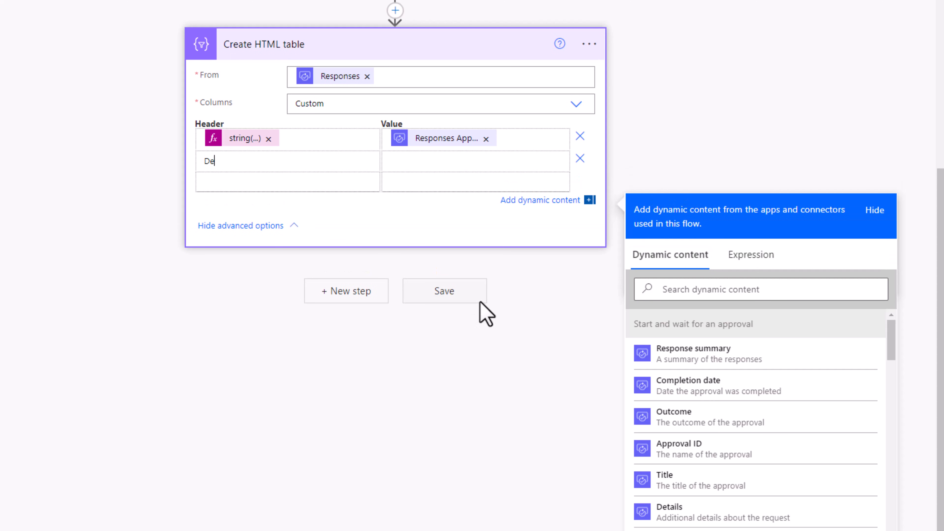
text(cision)
key(Tab)
scroll(740, 447, down, 8)
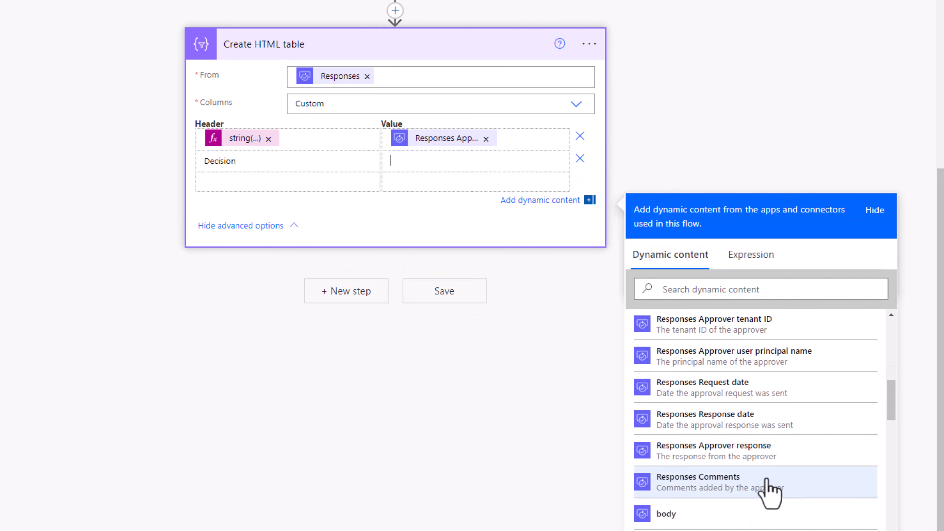
click(744, 462)
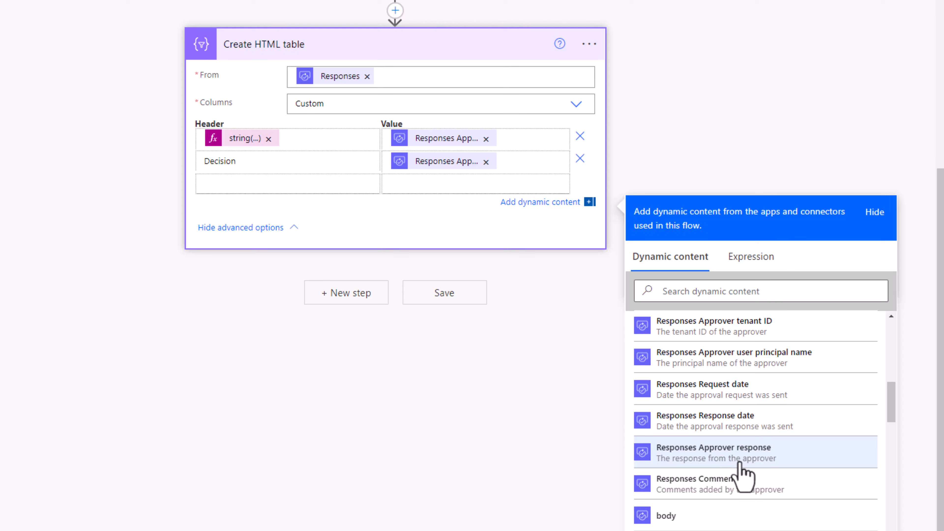
- Add a Comments column to the HTML table with Responses Comments as its value
click(225, 184)
text(Comments)
key(Tab)
scroll(723, 439, down, 4)
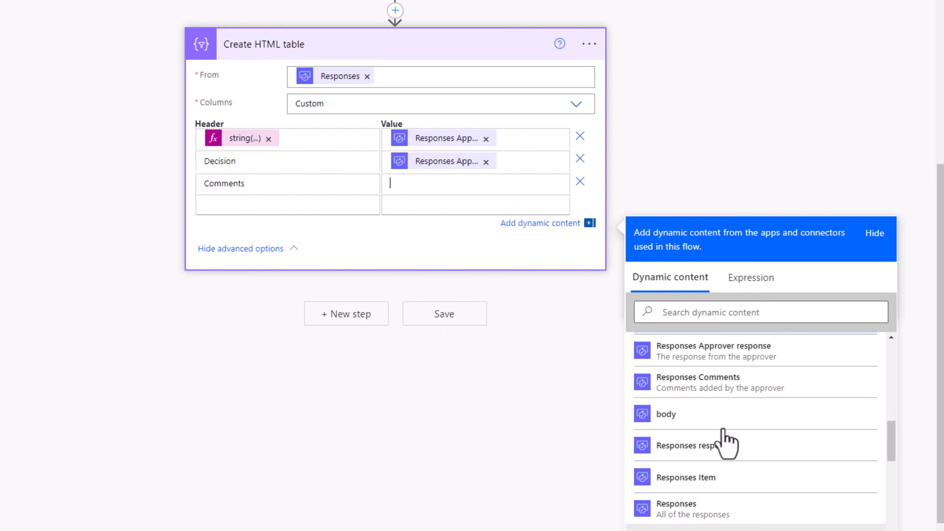
click(708, 387)
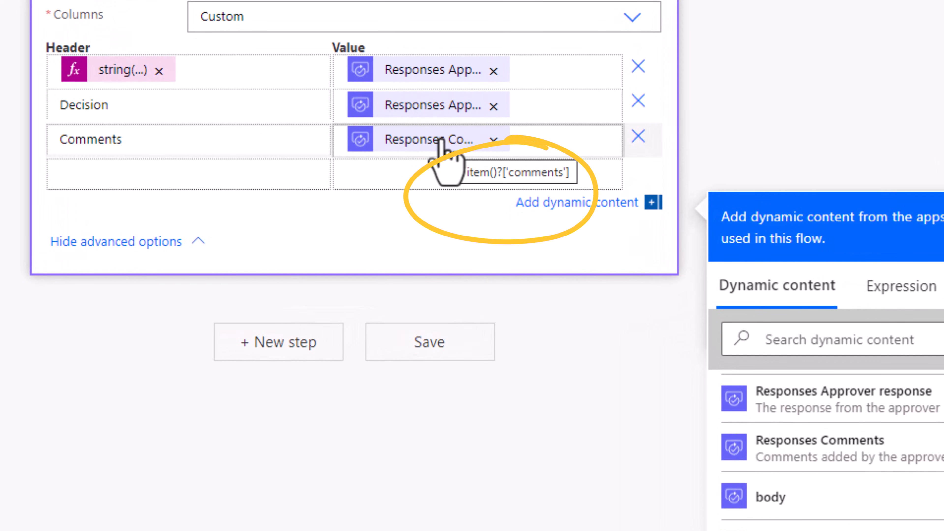
- Replace the Comments column's value with the expression coalesce(item()?['comments'],'NA')
click(493, 140)
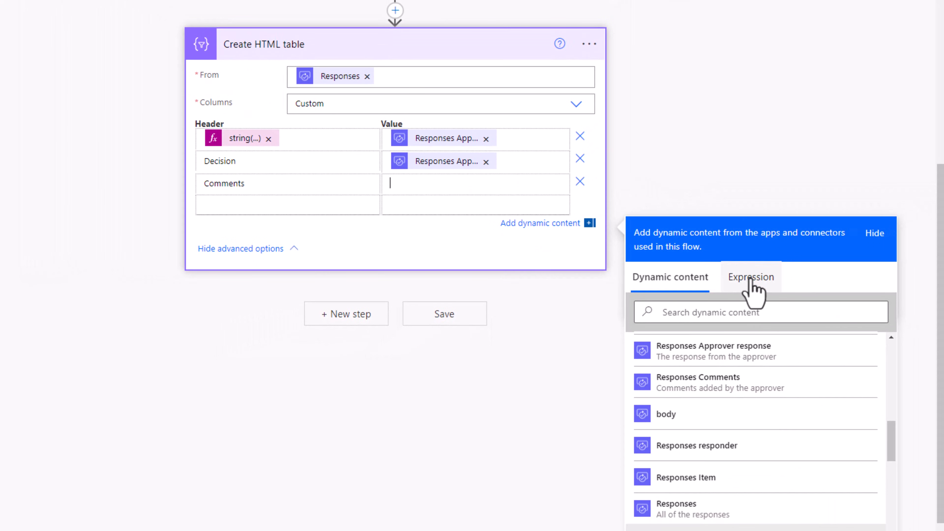
click(751, 282)
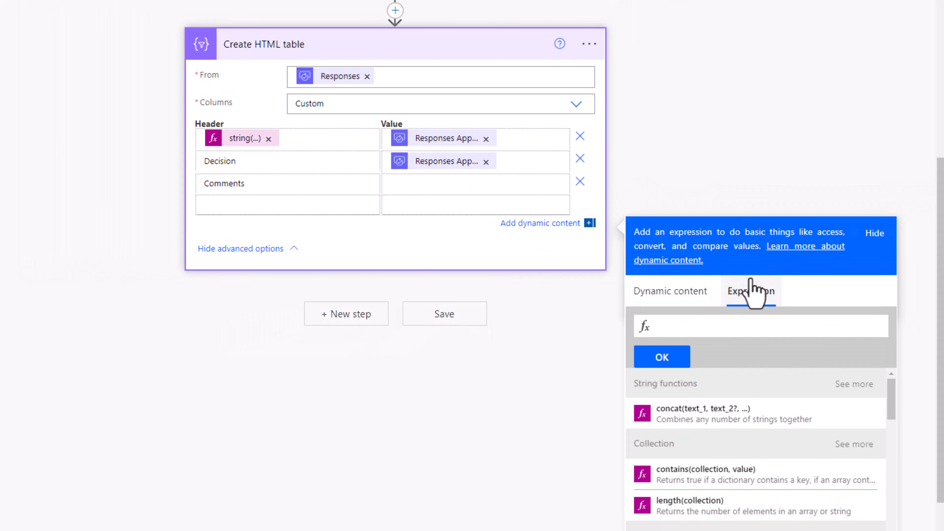
text(coa)
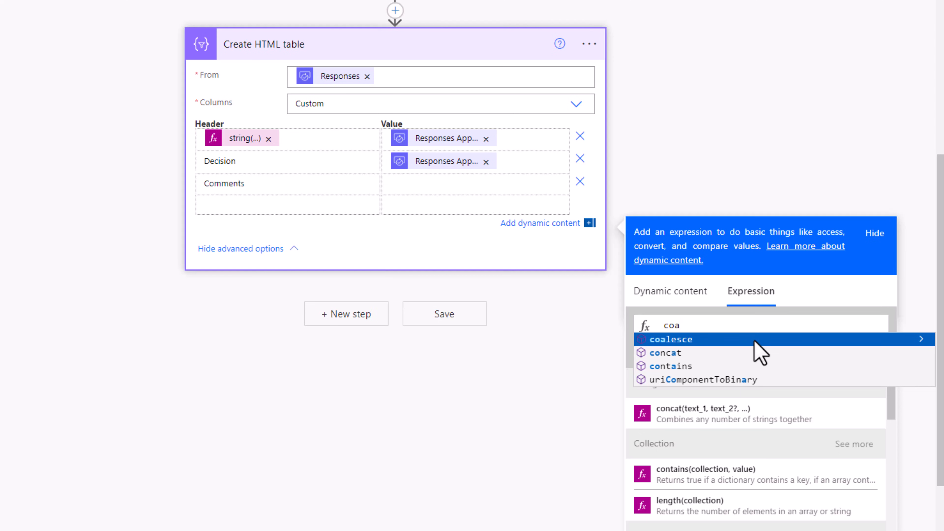
click(754, 341)
text(()
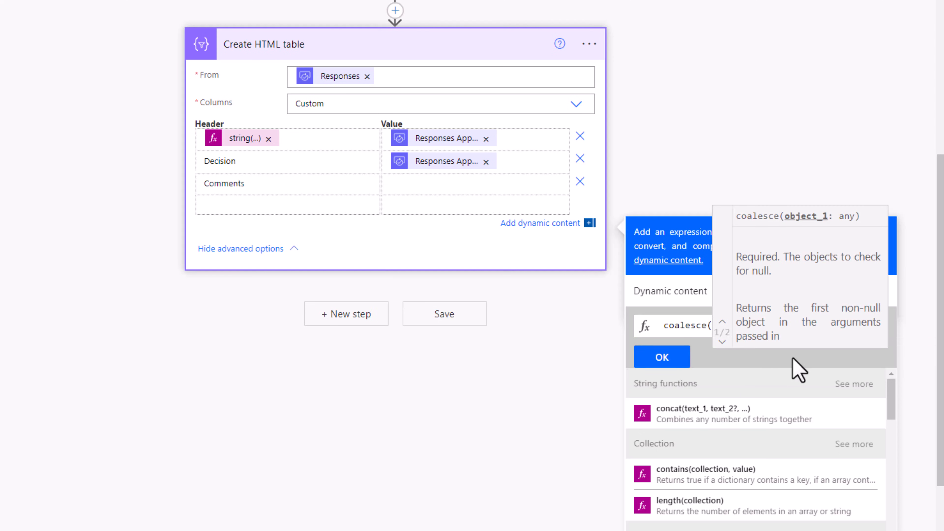
text(item)
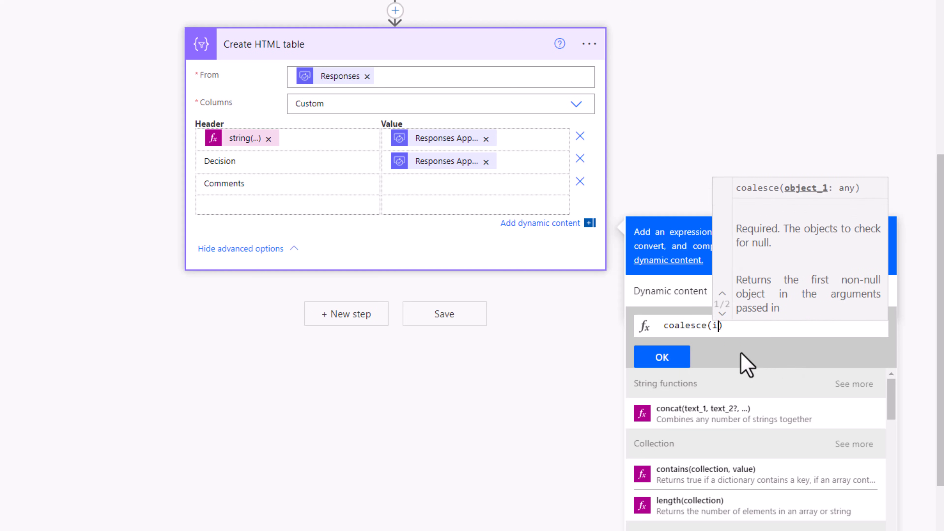
text(()?[)
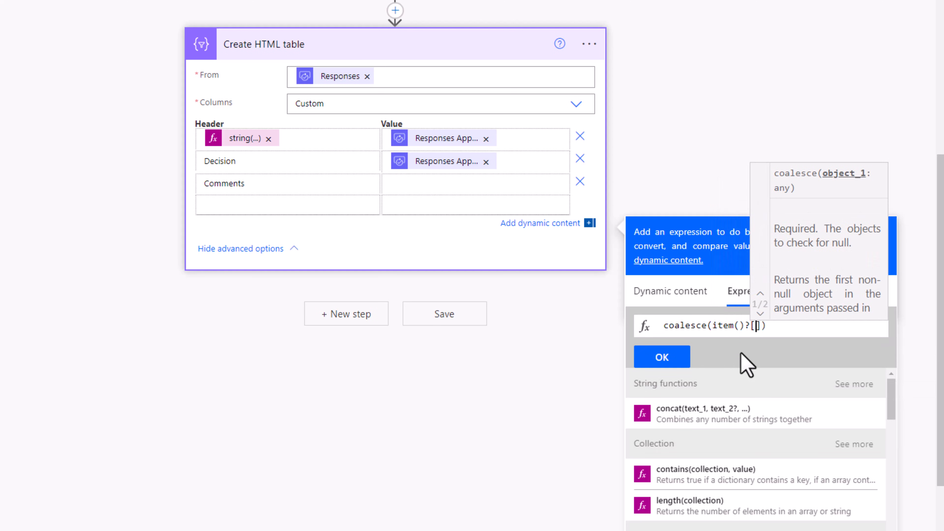
text('comments'])
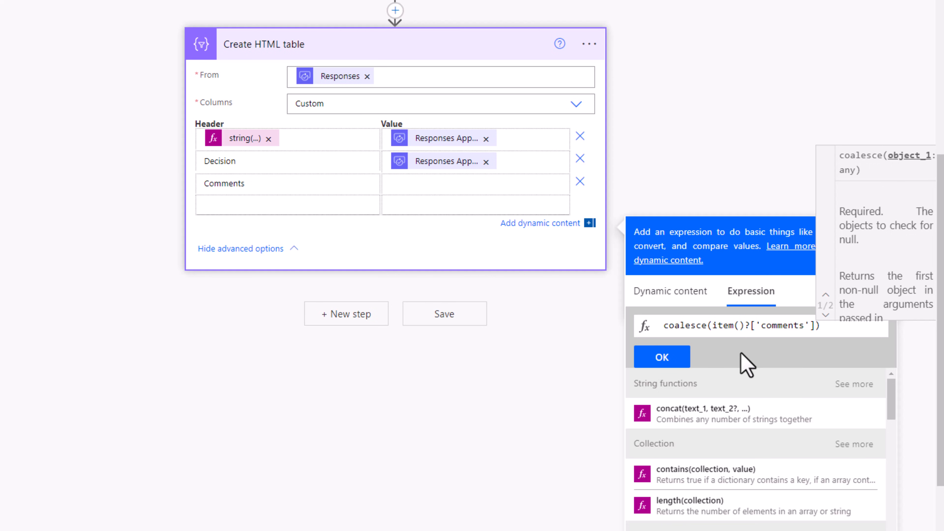
text(,)
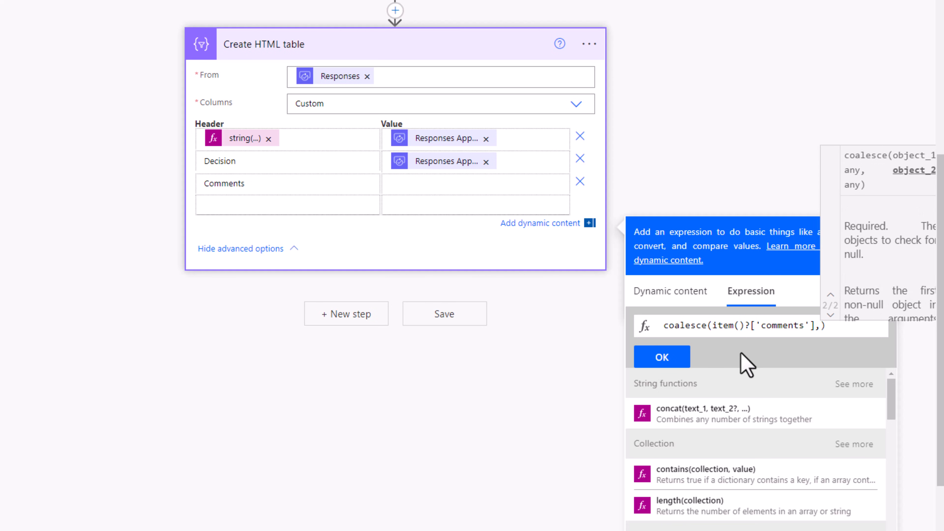
text('NA')
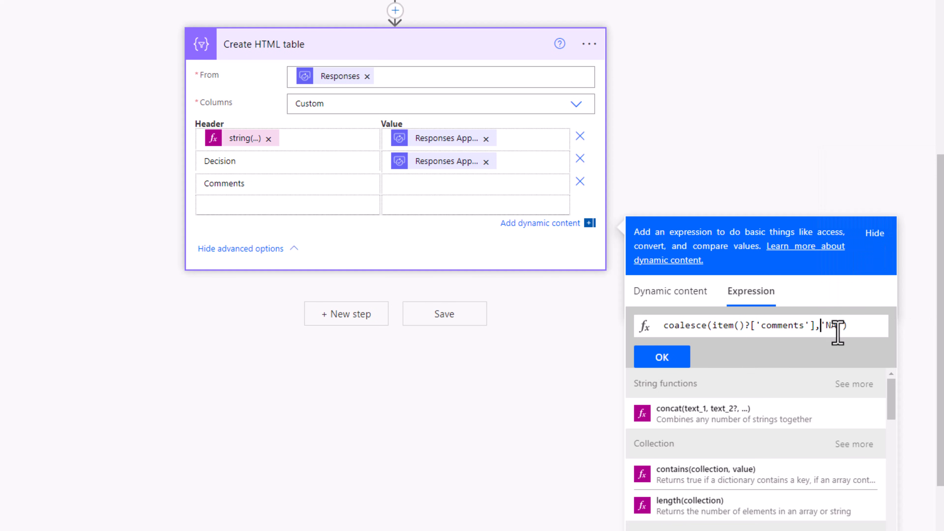
click(662, 357)
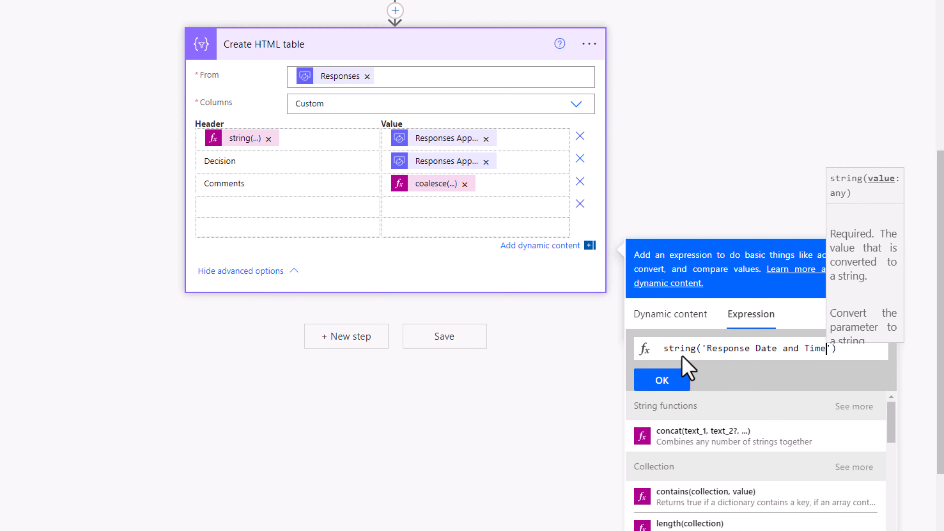
- Add a fourth column with the header expression string('Response Date and Time') and Responses Response date as its value
drag(706, 348, 665, 349)
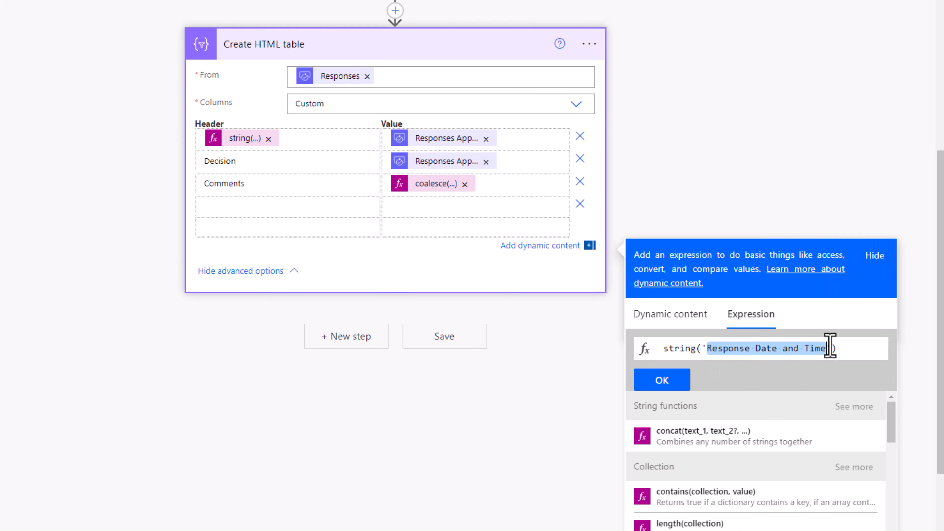
click(660, 380)
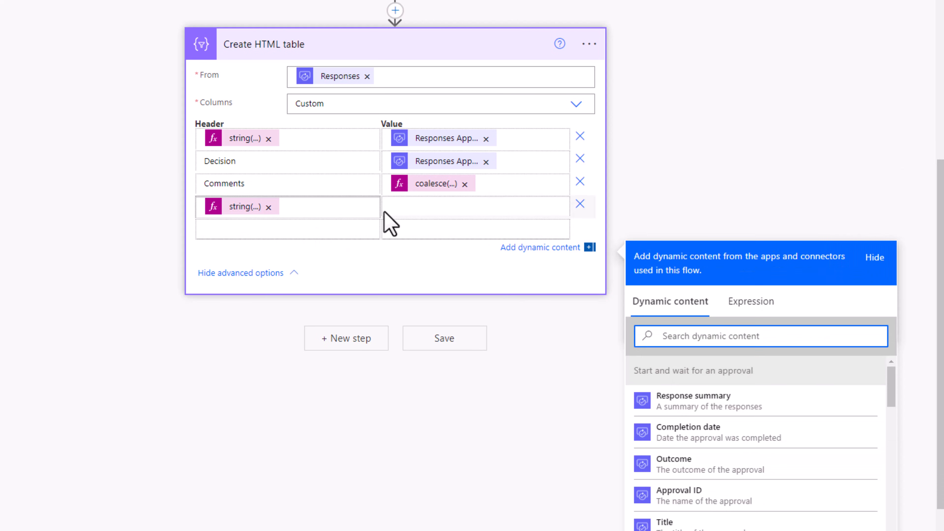
click(436, 210)
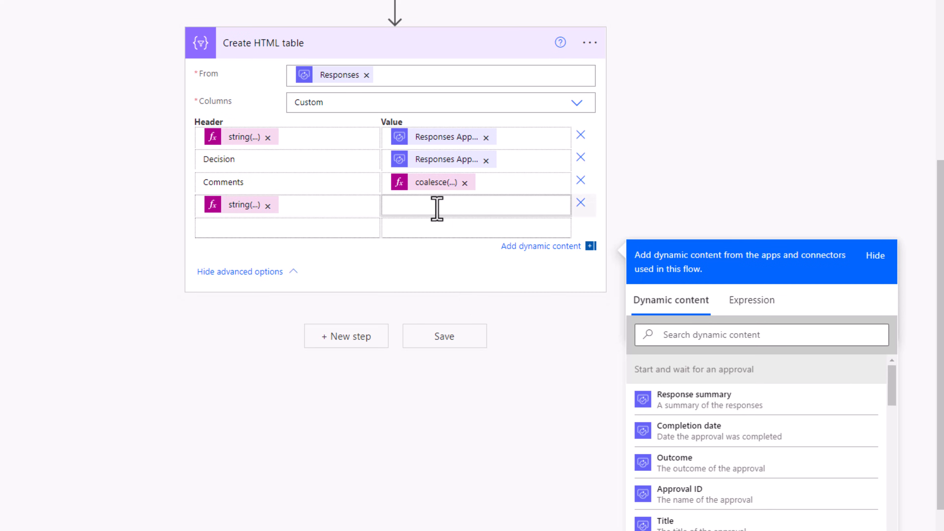
scroll(702, 449, down, 5)
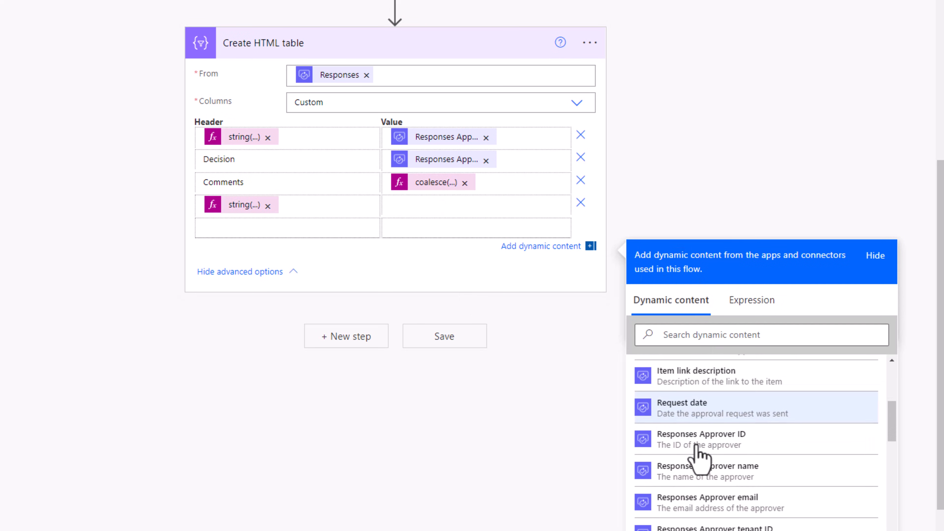
scroll(695, 454, down, 3)
scroll(691, 456, up, 1)
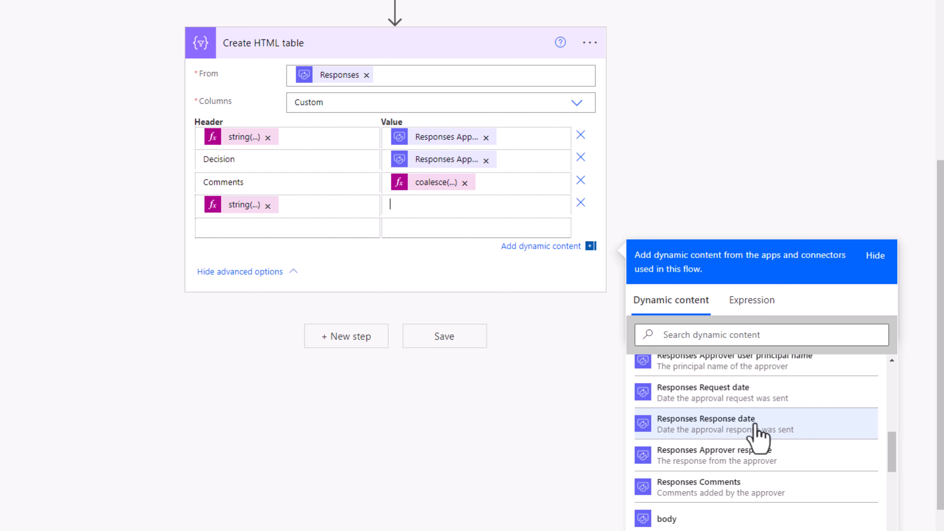
click(735, 430)
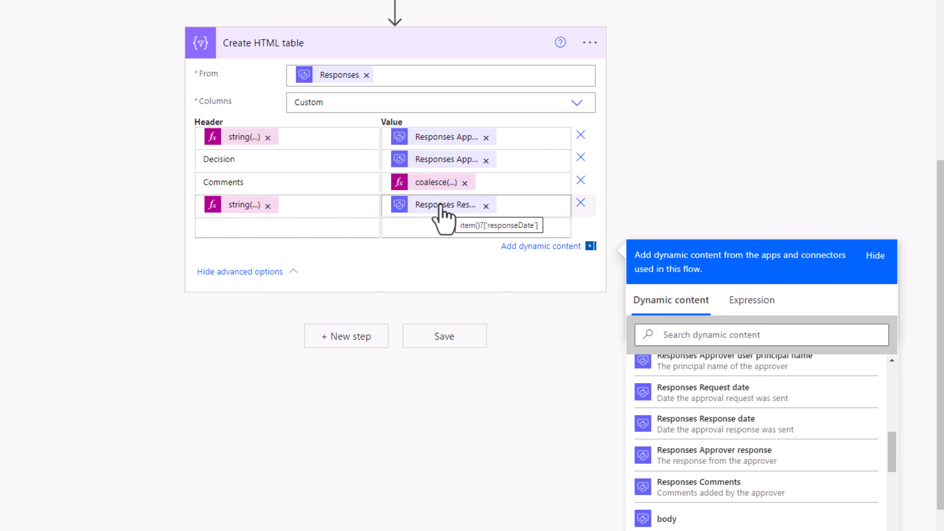
- Replace the response date column's value with the expression convertFromUtc(item()?['responseDate'],'Eastern Standard Time','M/dd/yyy h:mm tt')
click(486, 206)
click(752, 300)
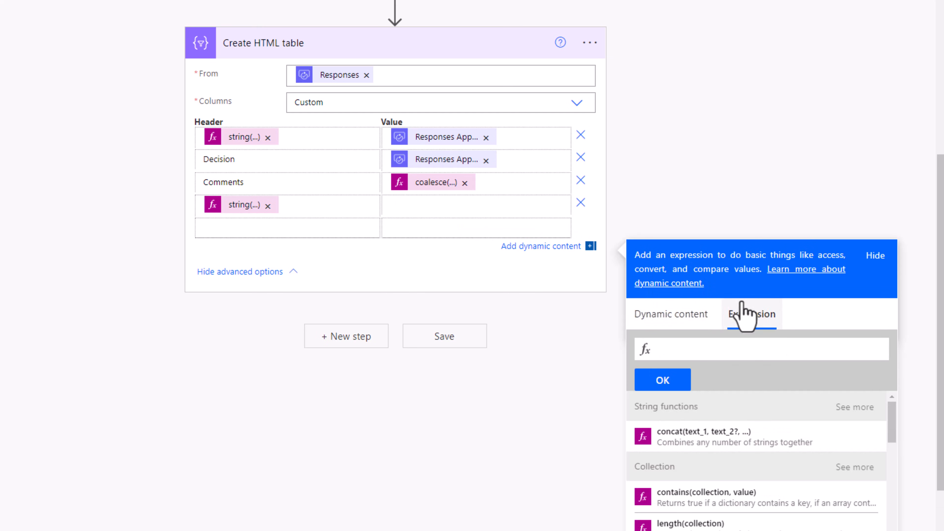
text(conv)
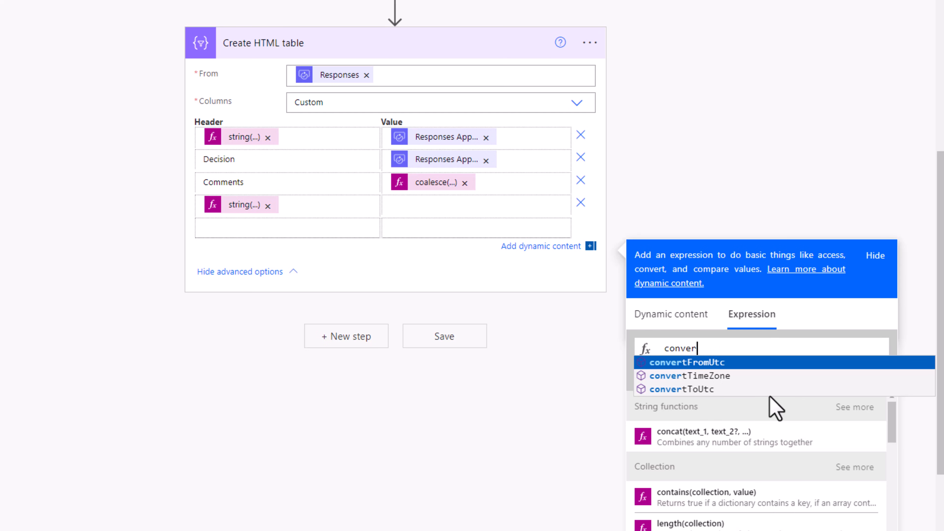
text(er)
click(730, 362)
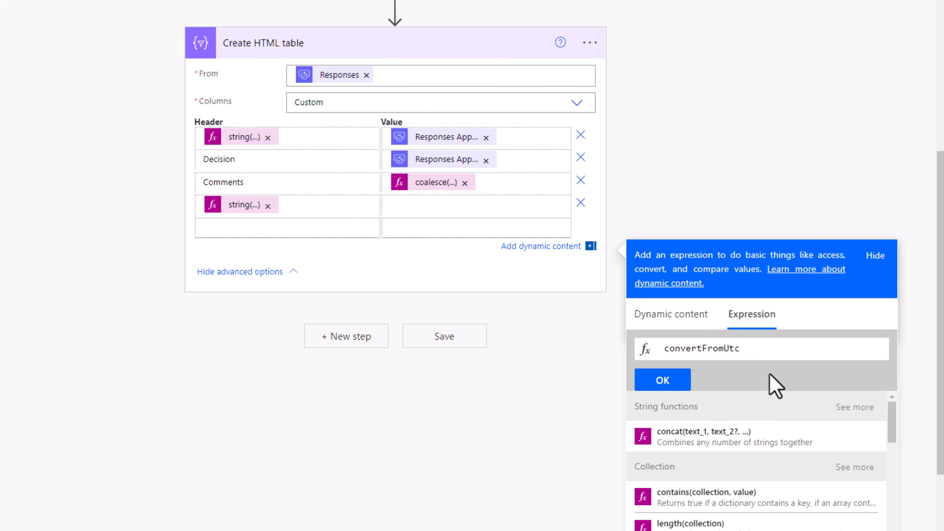
text(()
text(item()?['resp)
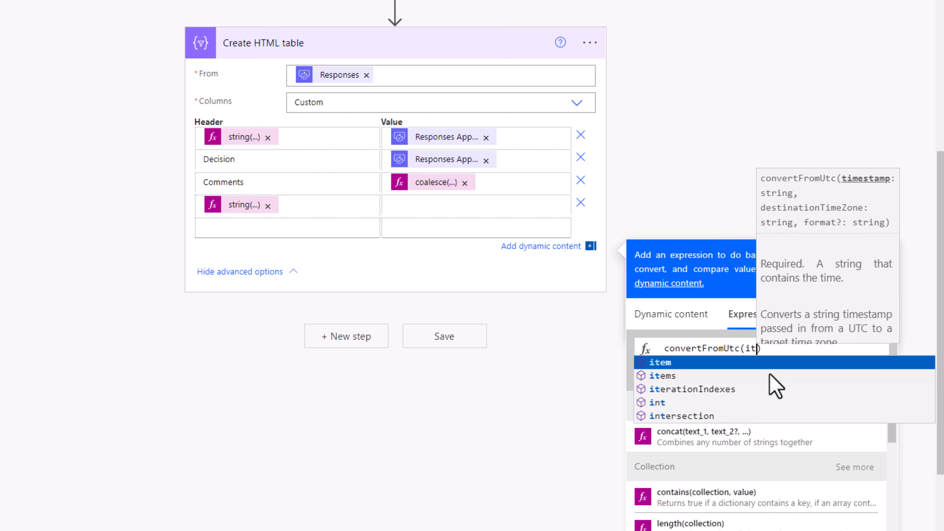
text(onseDate)
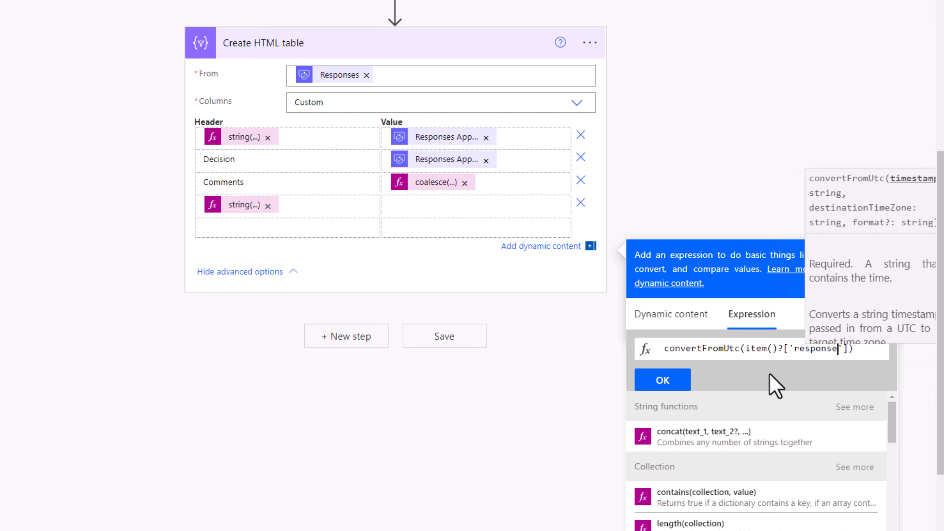
text(],)
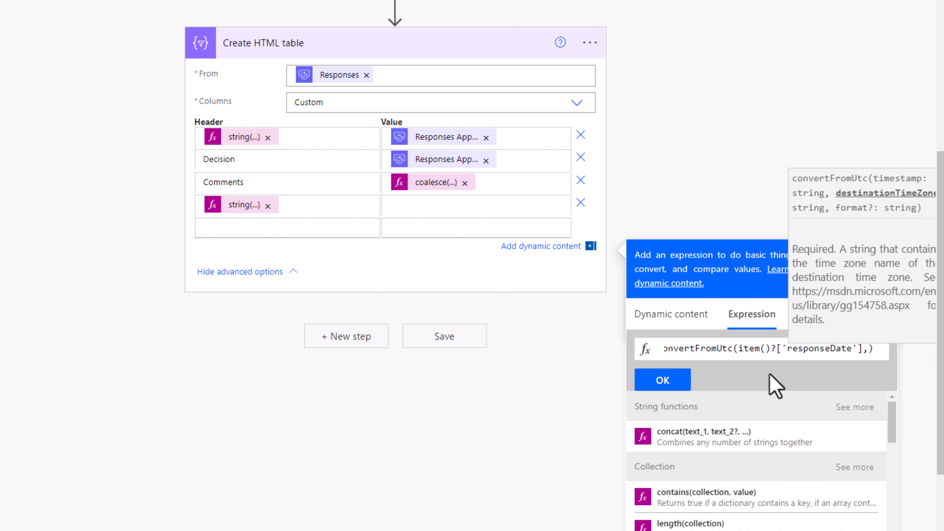
text('Easte)
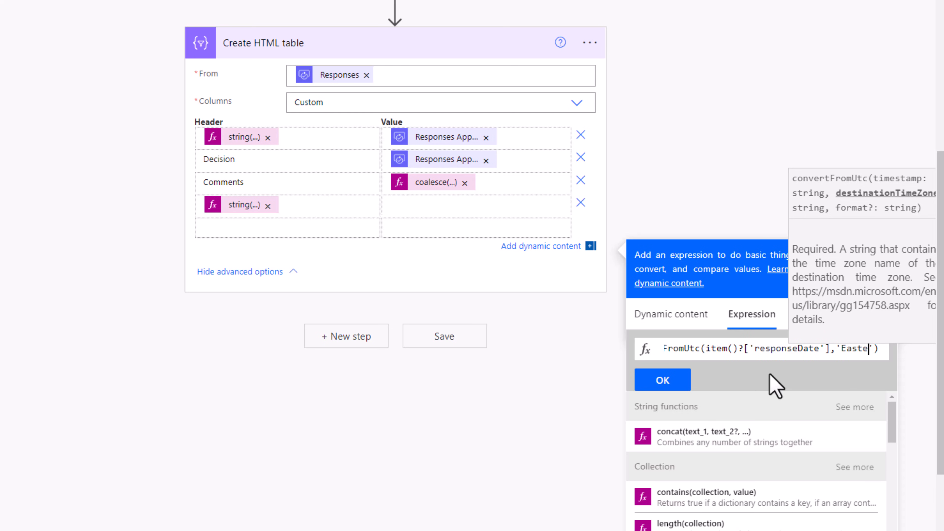
text(rn Standard )
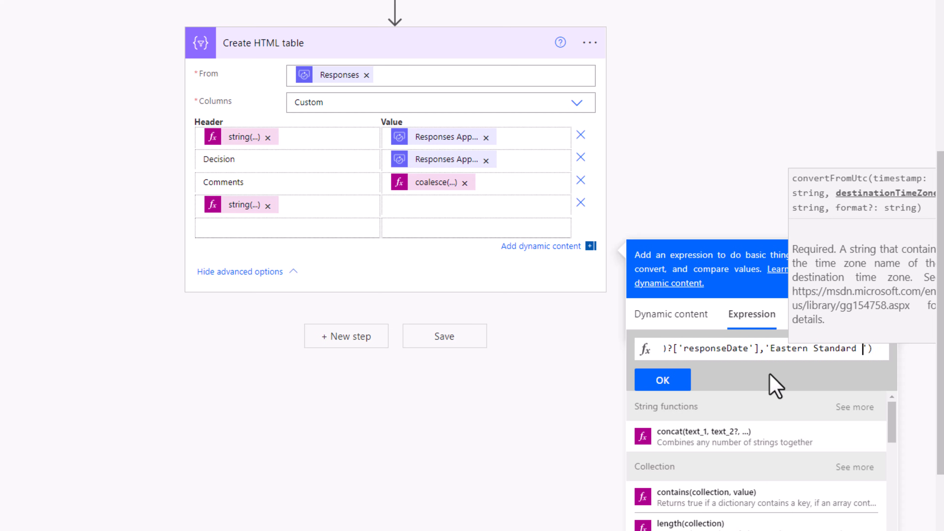
text(Time',')
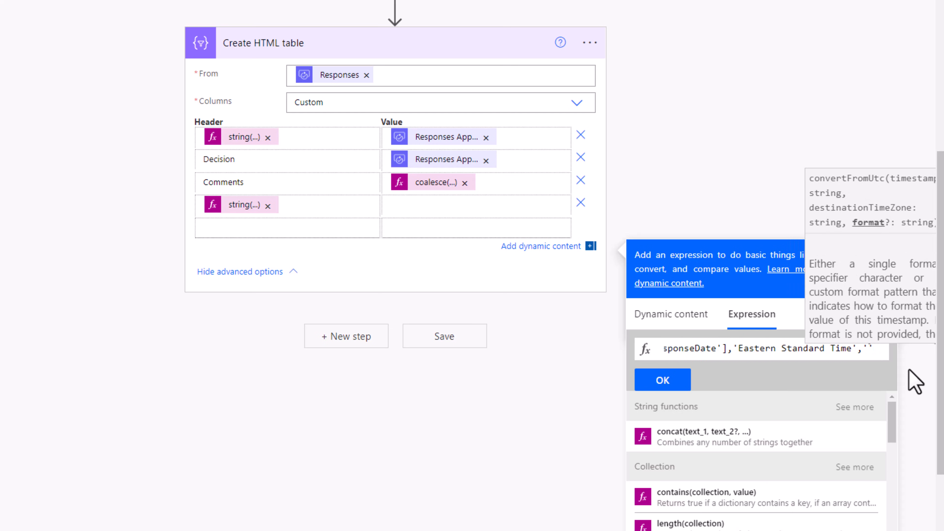
text(M/dd/yyy)
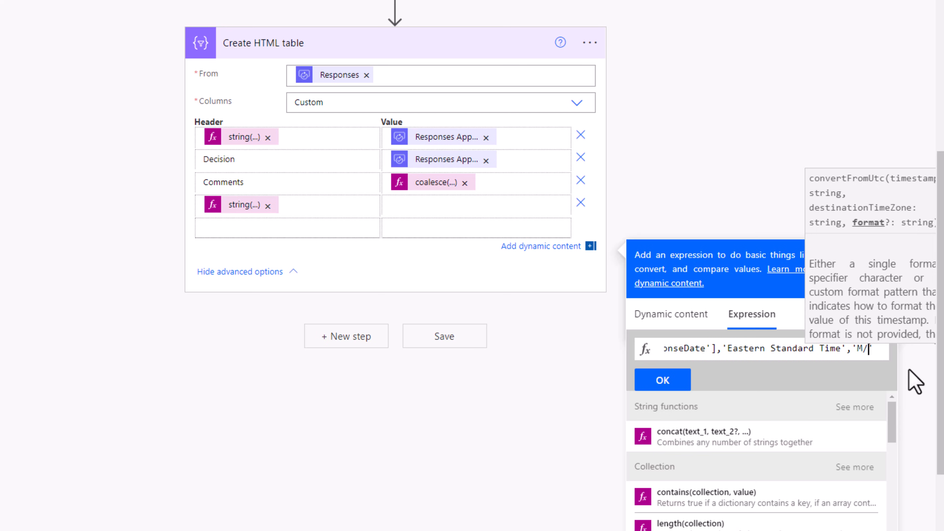
text( h:mm tt)
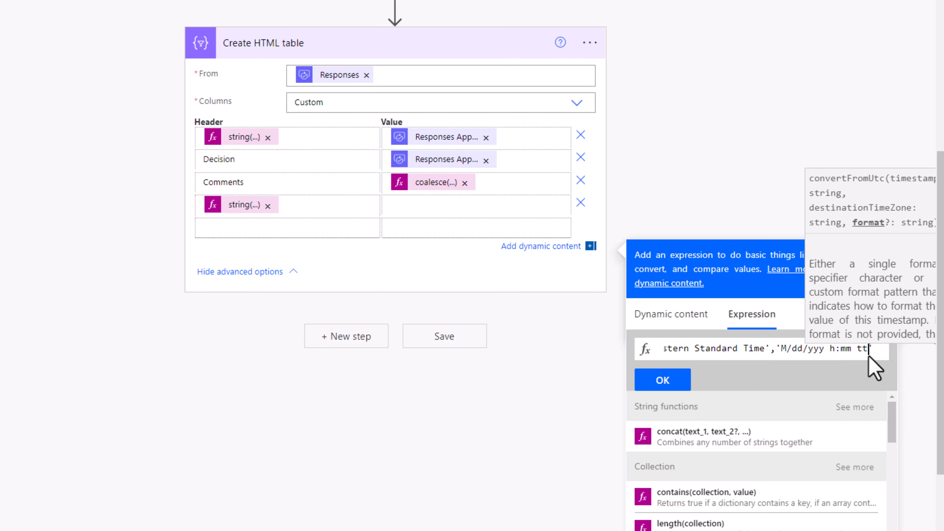
click(882, 355)
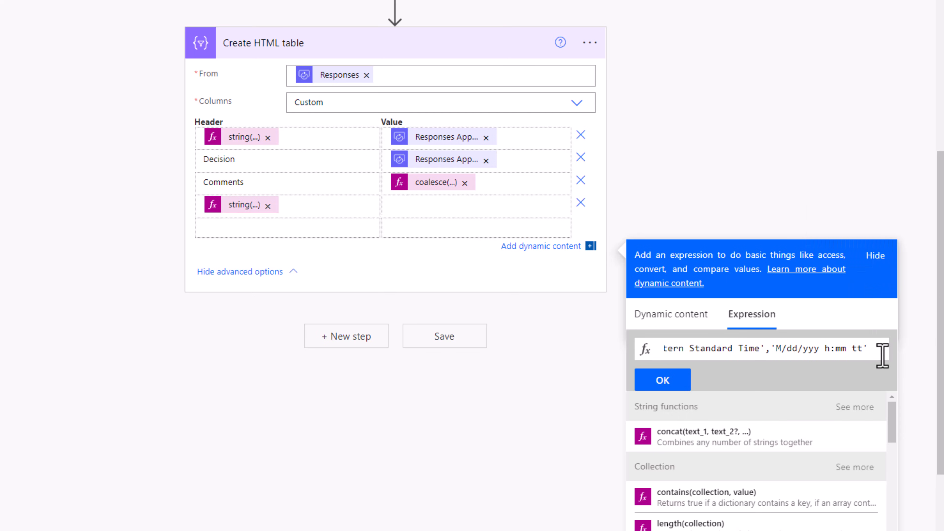
text())
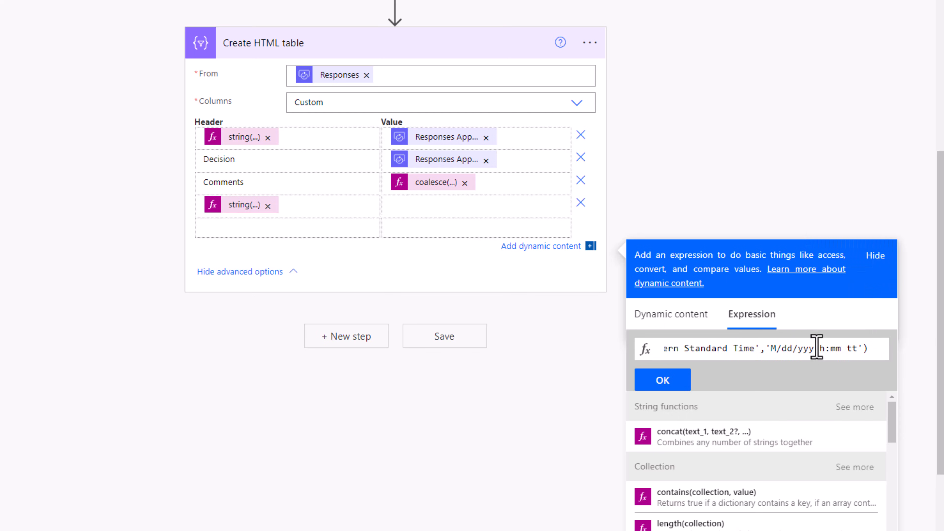
click(660, 381)
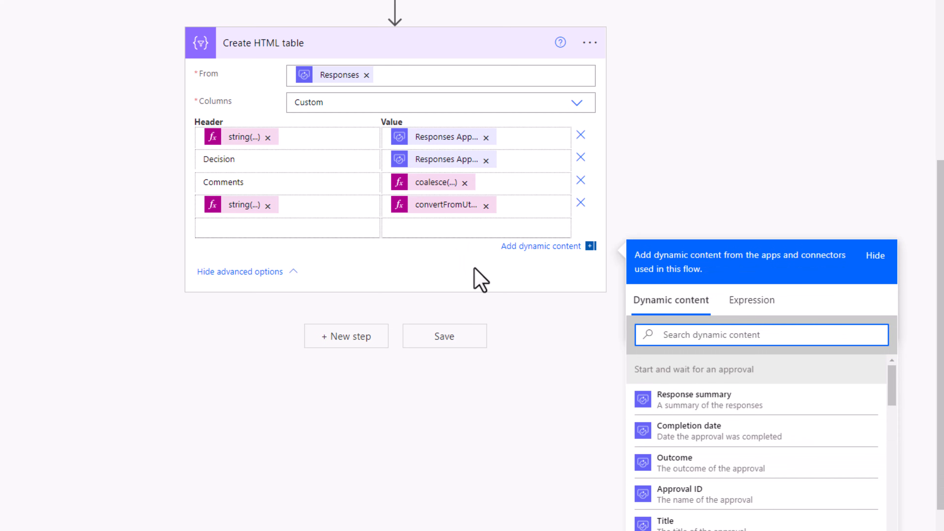
- Add the Office 365 Outlook action Send an email (V2) after the Create HTML table action
click(383, 336)
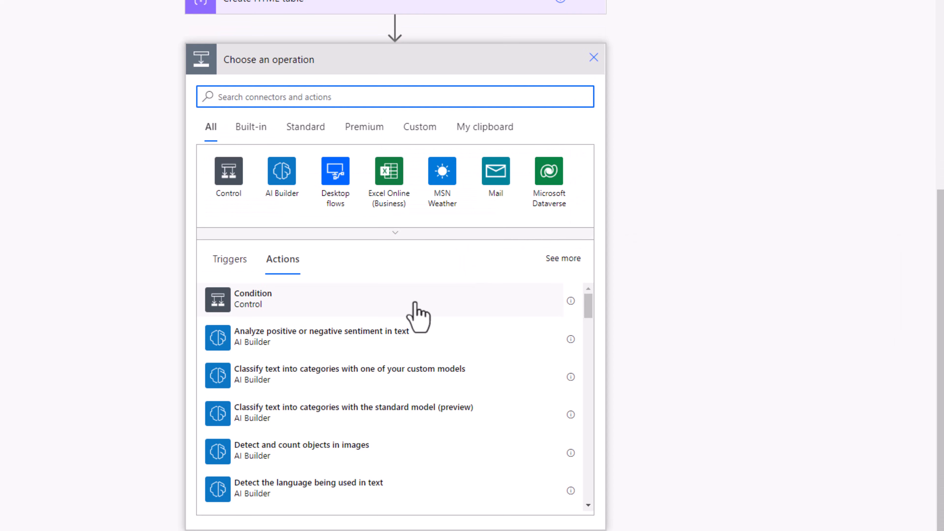
text(send an email)
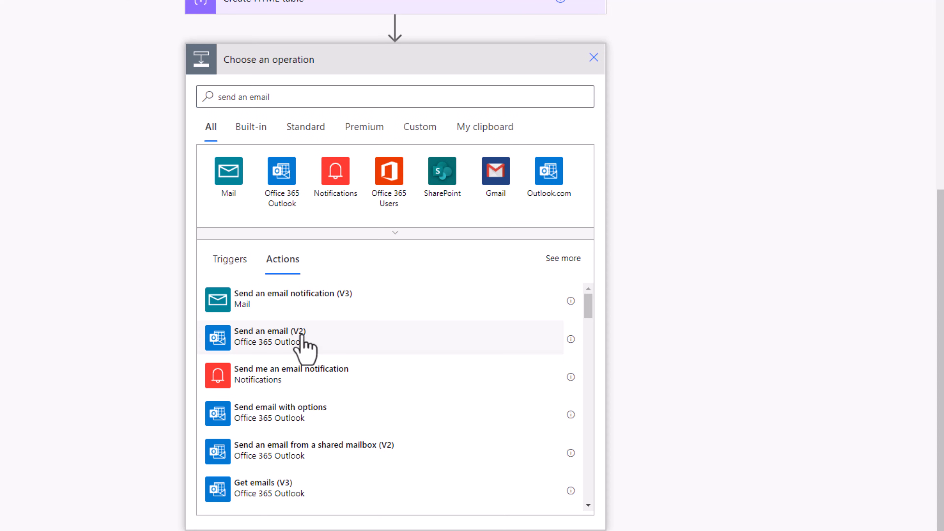
click(311, 331)
- Address the email to the suggested admin account and set its subject to Approval Response
click(338, 365)
click(328, 401)
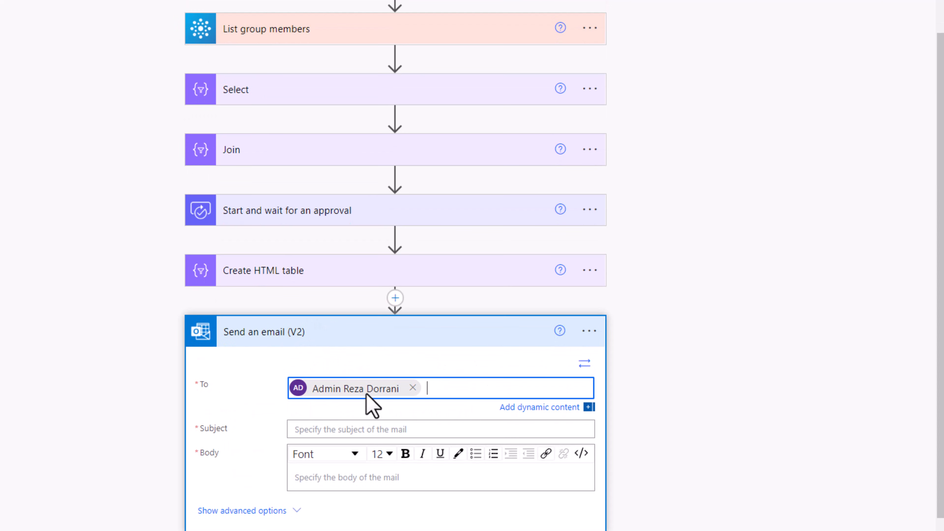
scroll(399, 386, down, 1)
click(398, 389)
text(Approval Response)
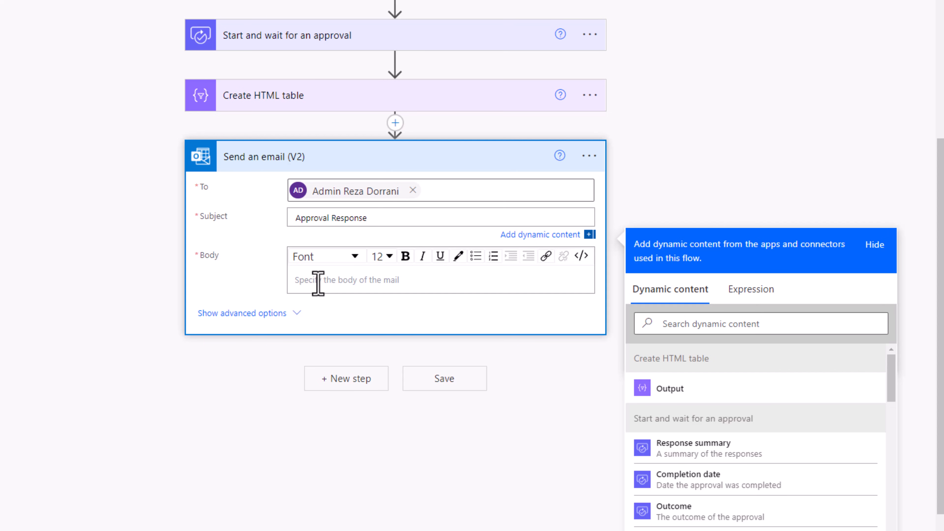
- Insert the Create HTML table Output as dynamic content in the email's body
click(318, 283)
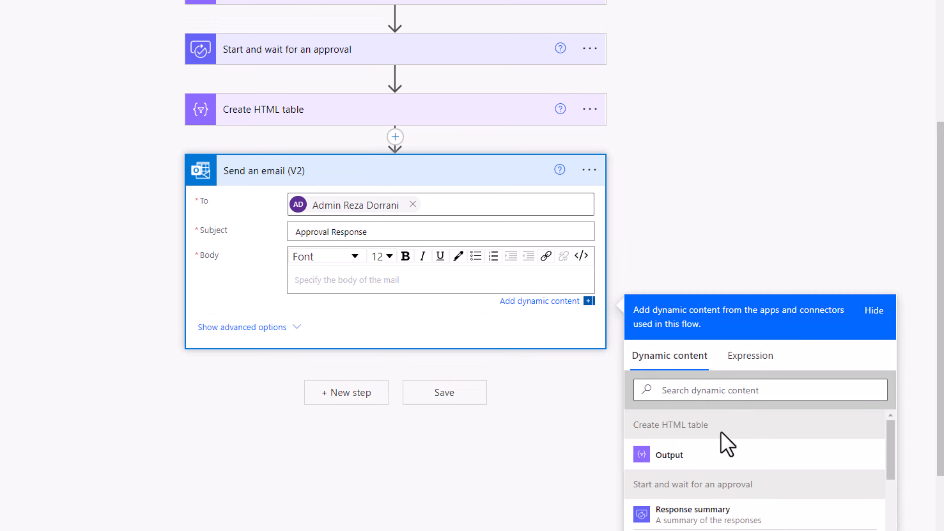
click(724, 472)
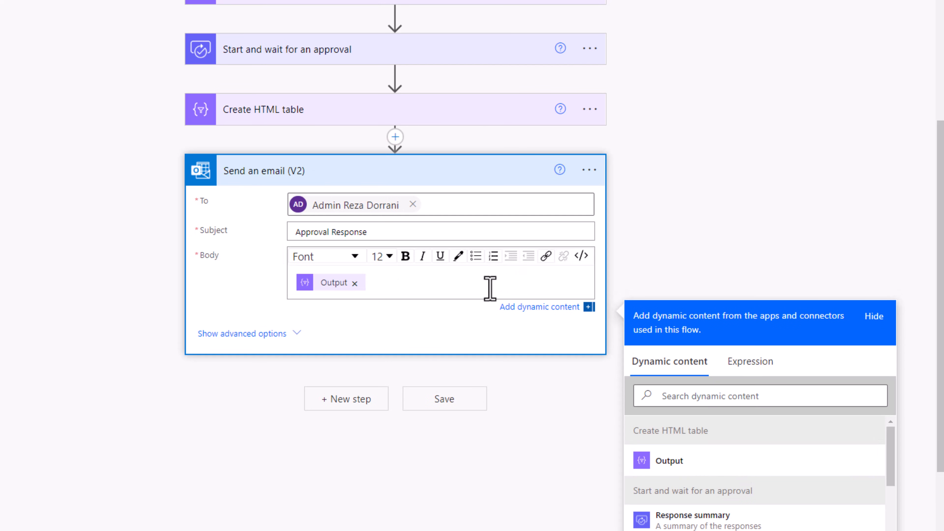
- Add a Compose action between Create HTML table and Send an email (V2)
scroll(347, 294, up, 1)
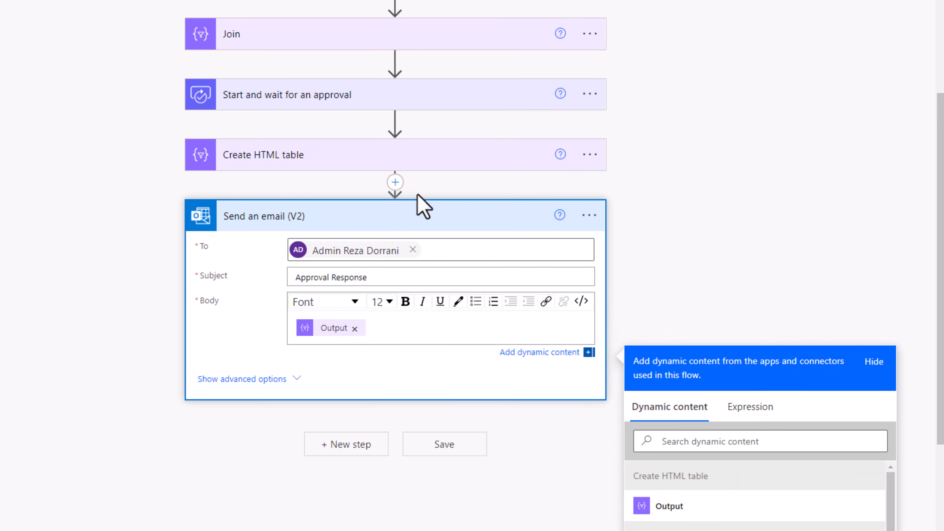
scroll(428, 223, up, 2)
click(395, 290)
click(398, 308)
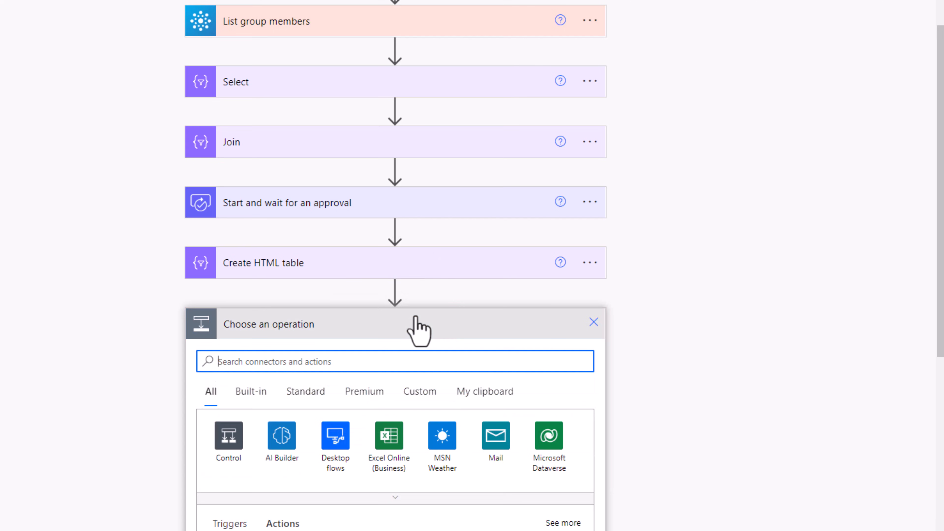
text(compose)
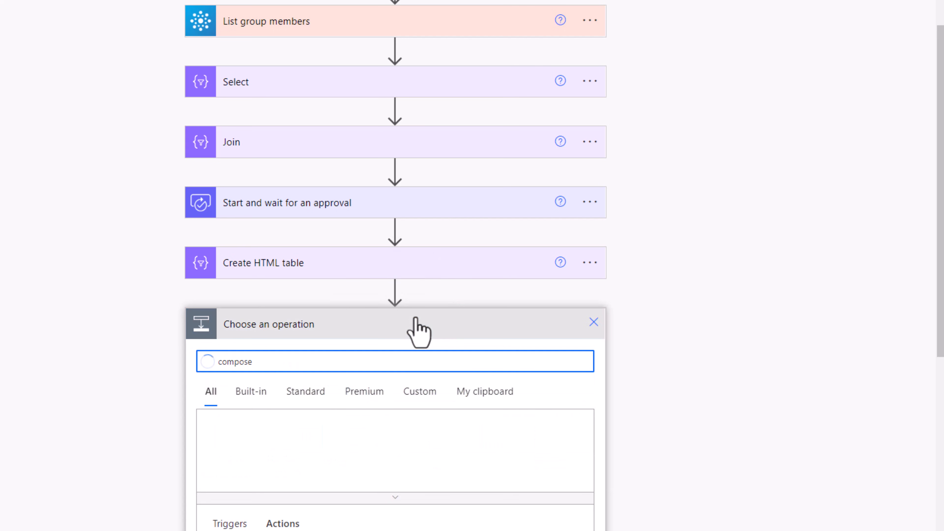
scroll(419, 331, down, 5)
click(280, 307)
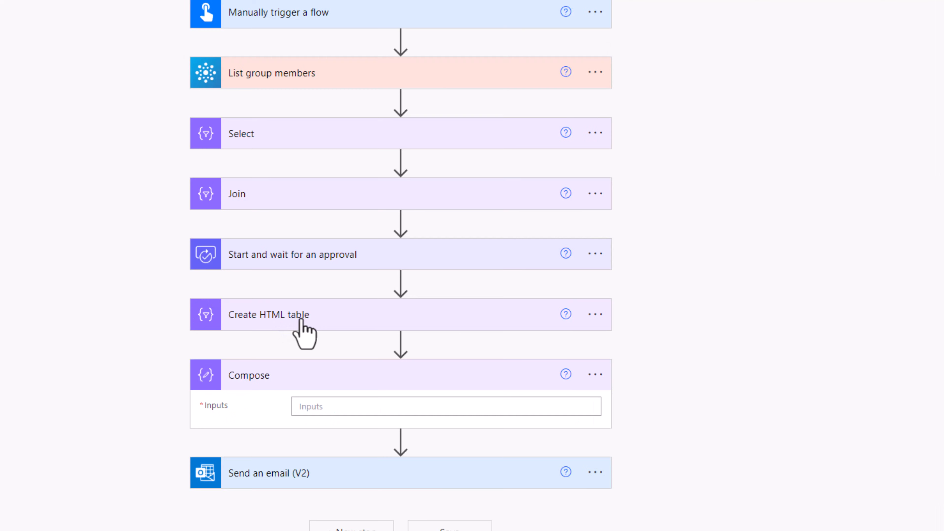
- Rename the Compose action as Style
click(594, 375)
click(665, 394)
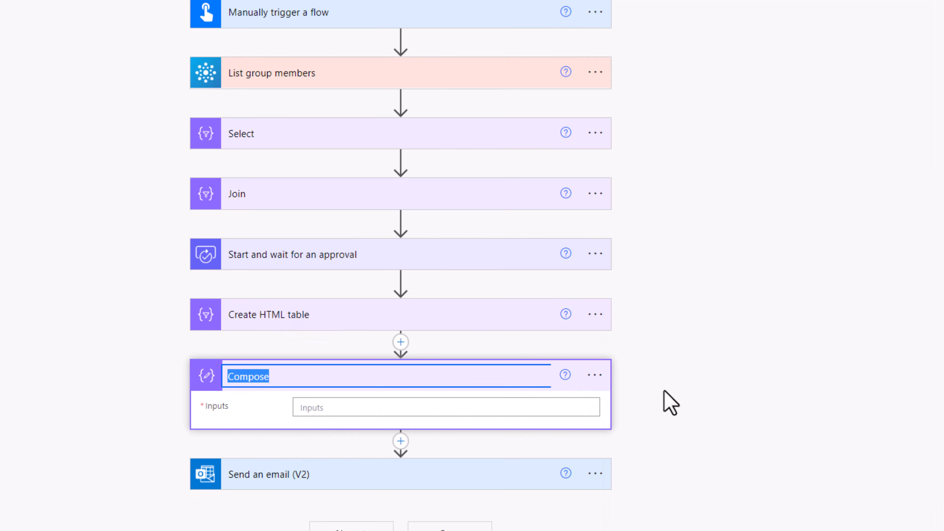
text(Style)
click(894, 344)
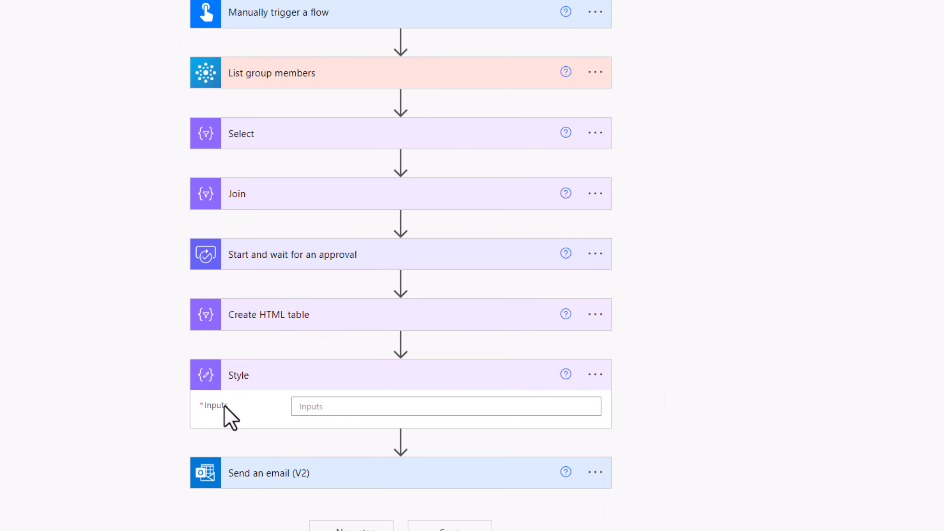
- Paste the table CSS <style> block, with #1C6EA4 border, #EEEEEE background and #800080 header, into the Style action's inputs
click(373, 409)
key(ctrl+v)
scroll(460, 413, down, 5)
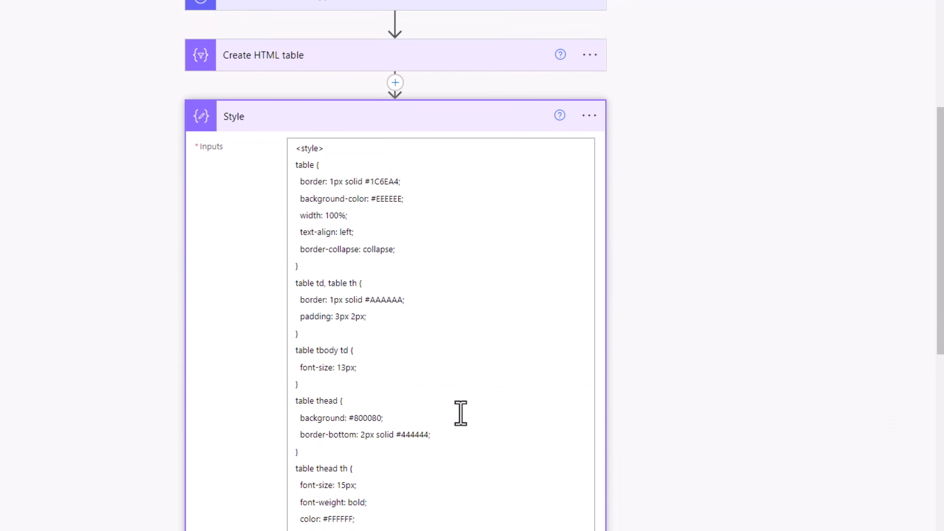
scroll(328, 231, down, 5)
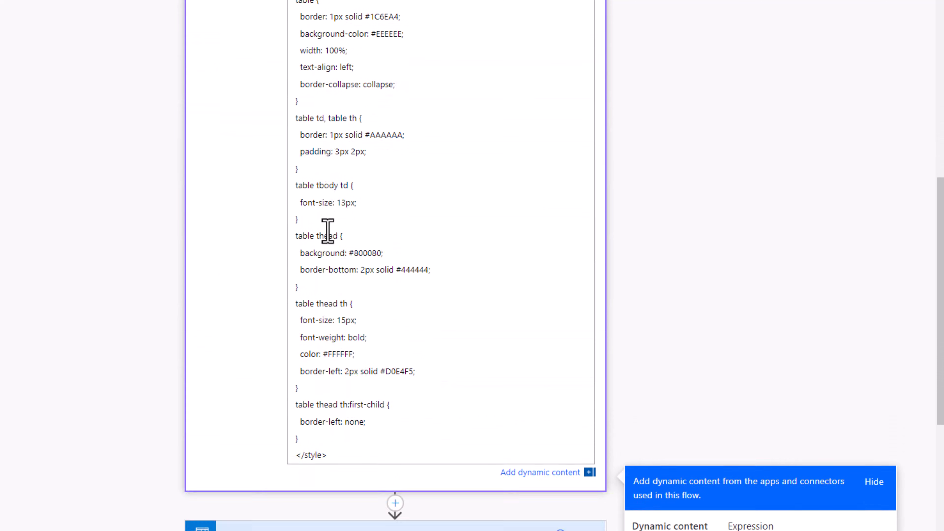
- Insert the Style action's Outputs before the HTML table Output in the email body
scroll(328, 232, up, 3)
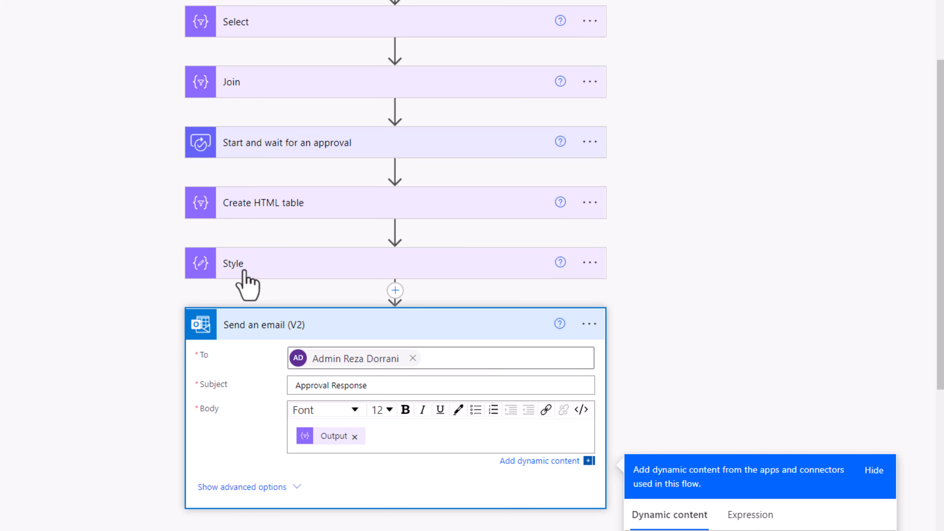
scroll(653, 328, down, 5)
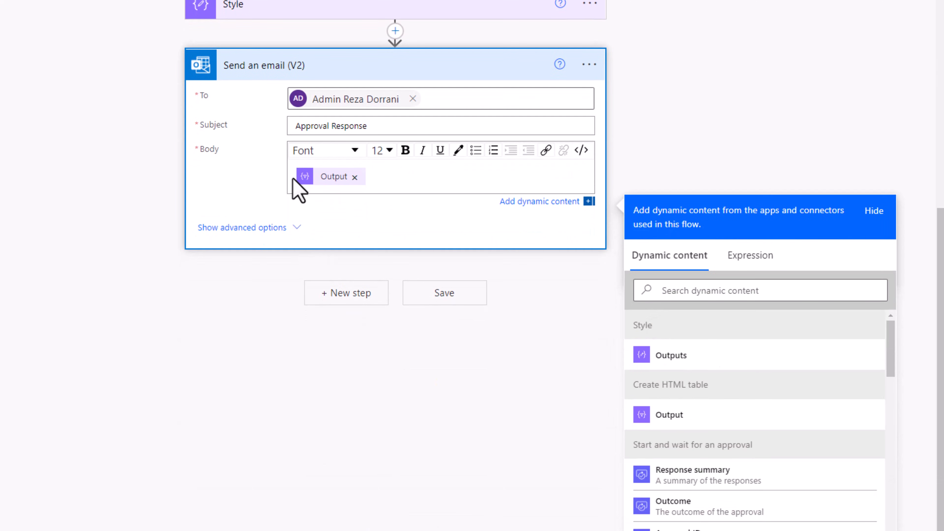
click(675, 356)
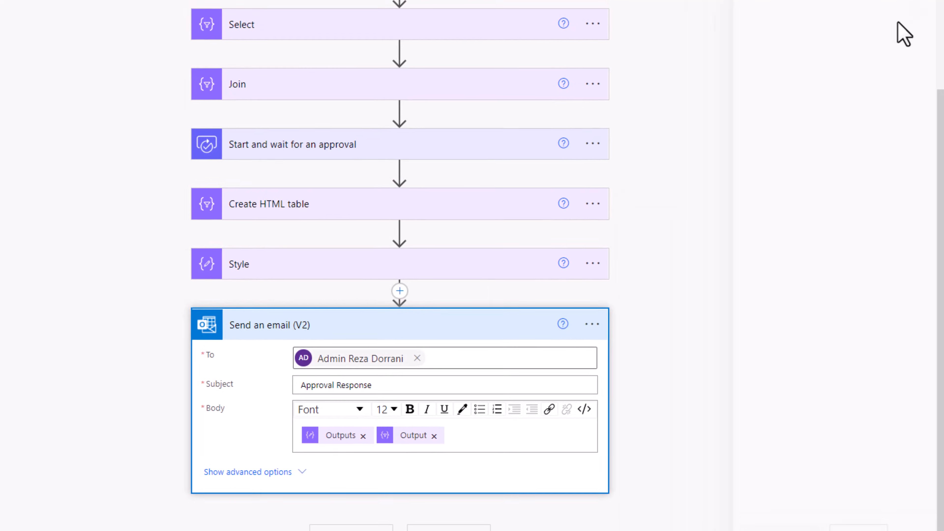
- Save the flow and start a manual test run
click(921, 61)
click(790, 103)
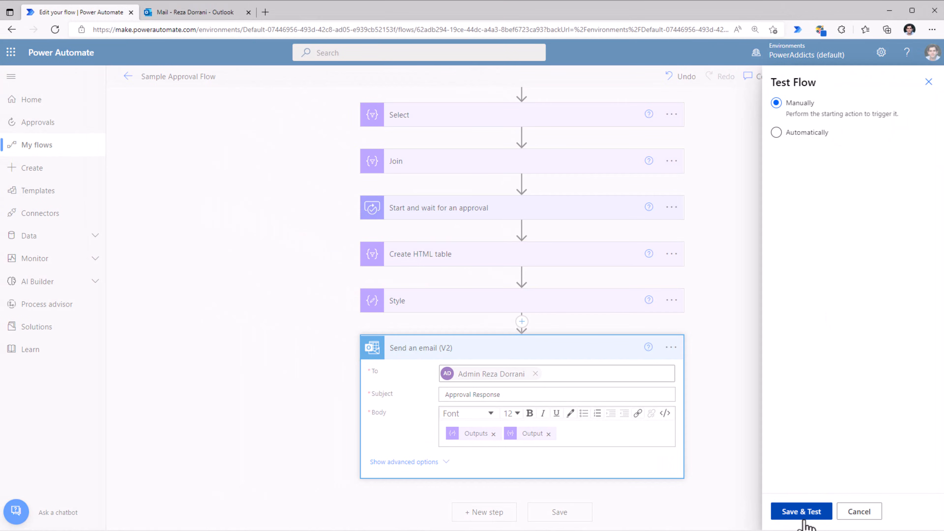
click(805, 515)
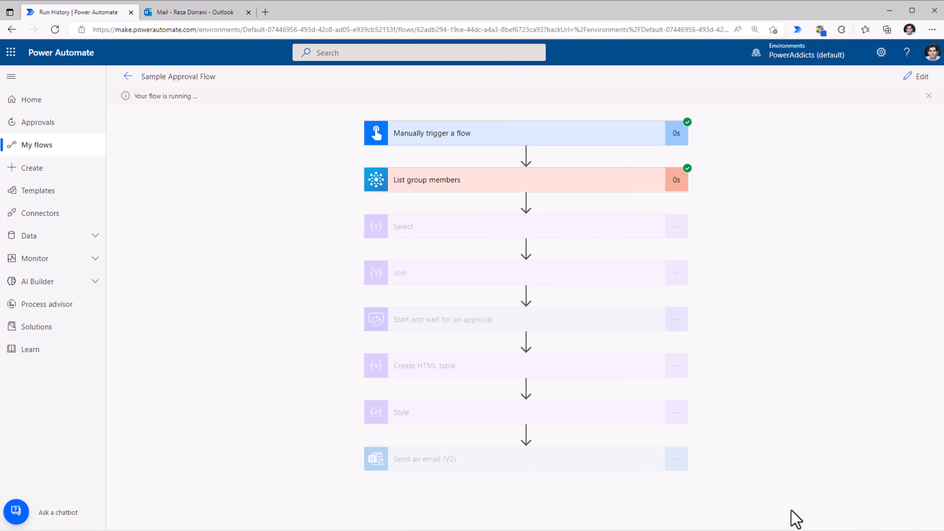
- Switch to the Outlook mailbox and approve the new Sample Approval request with the comment Looks Good
click(194, 11)
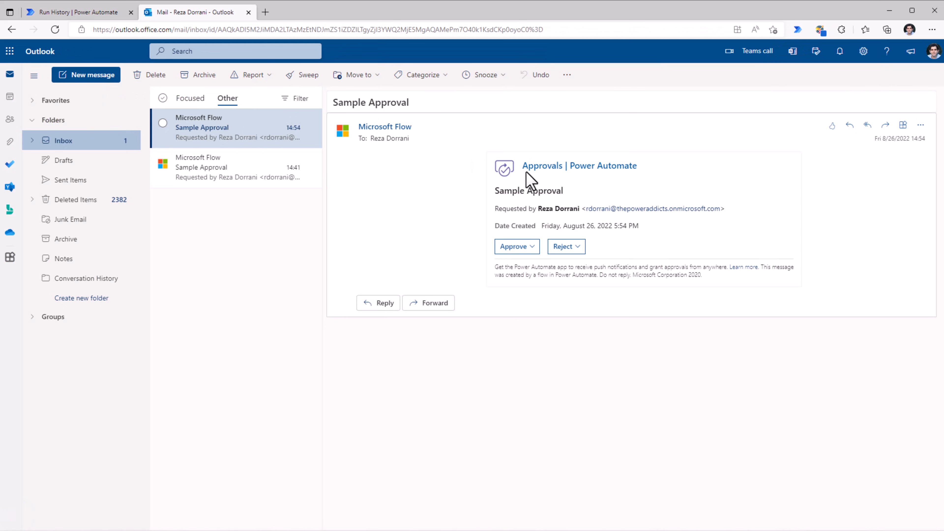
click(524, 248)
click(536, 298)
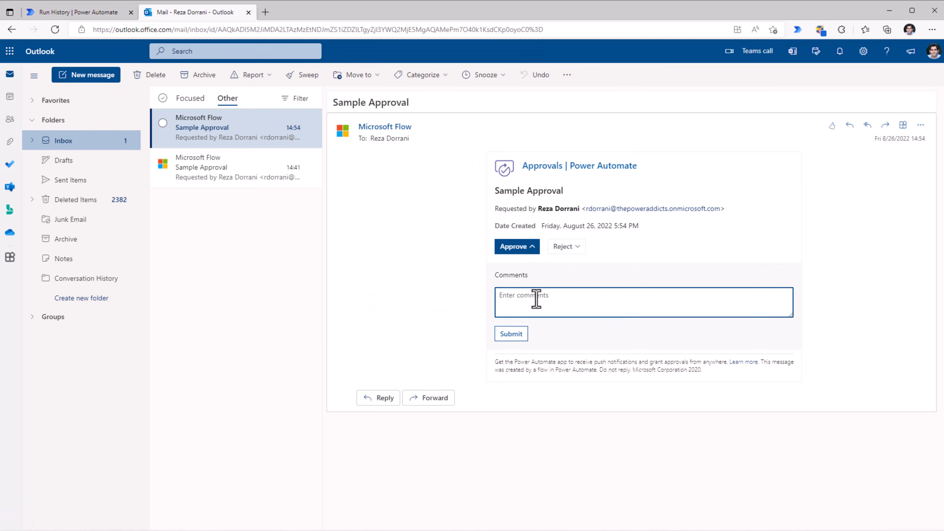
text(Looks Good)
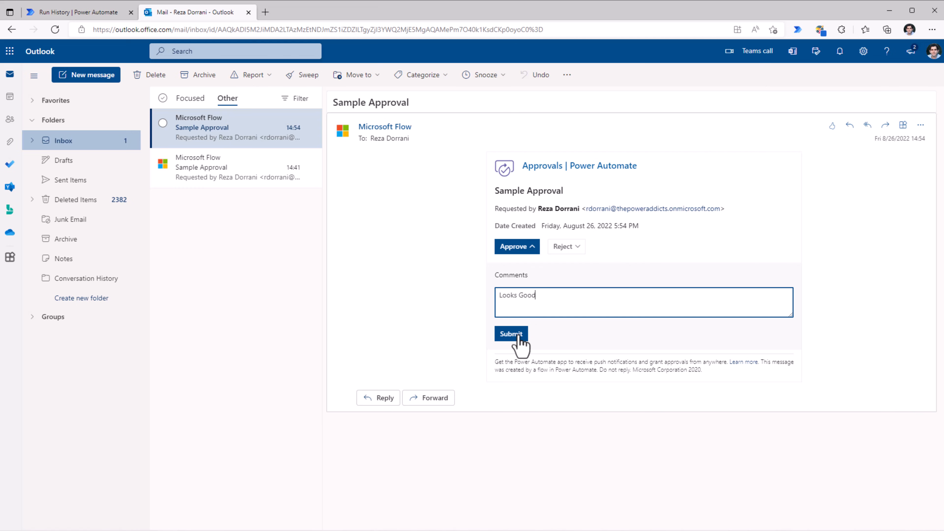
click(512, 334)
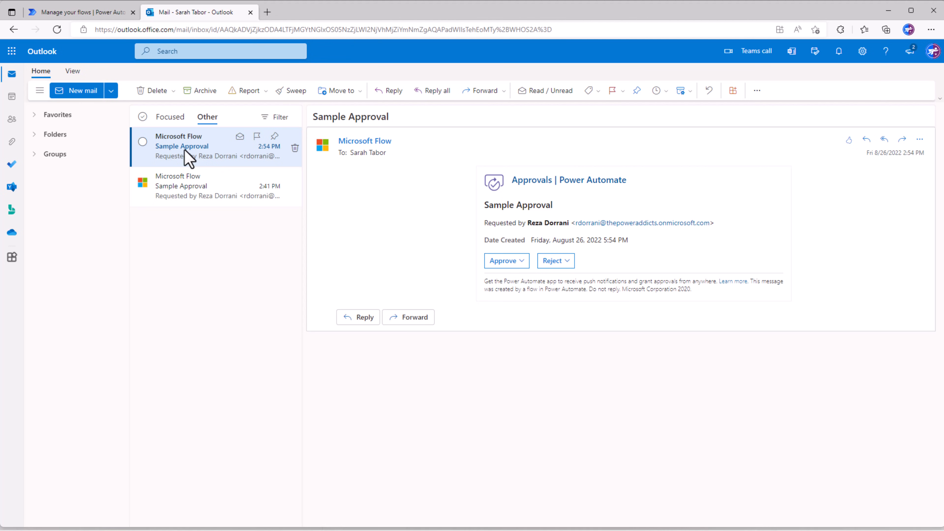
- Reject the new Sample Approval request from the second approver's mailbox without a comment
click(550, 263)
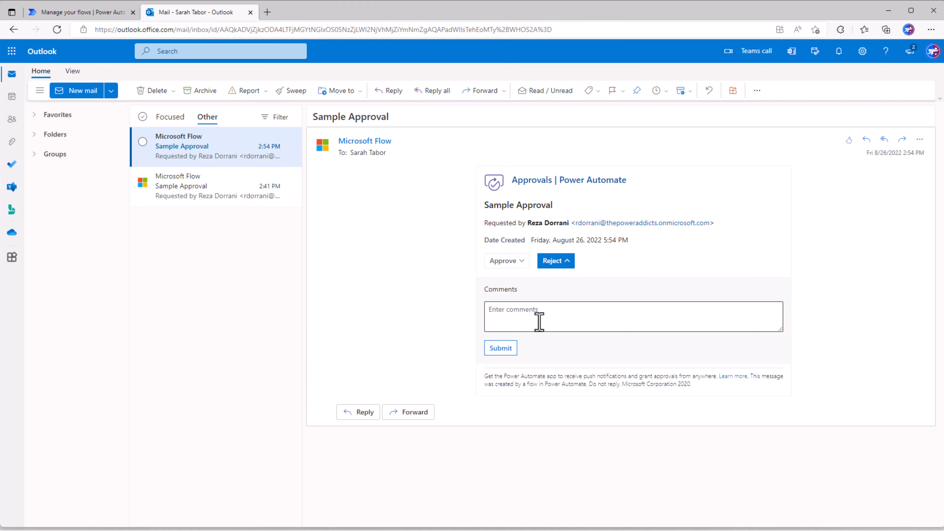
click(502, 350)
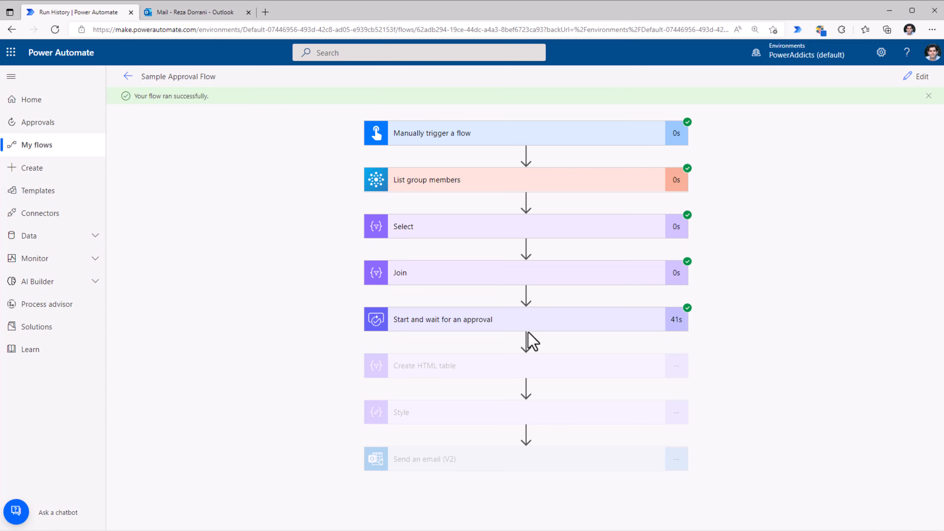
- Expand the Send an email (V2) action in the flow run to examine its inputs
click(439, 465)
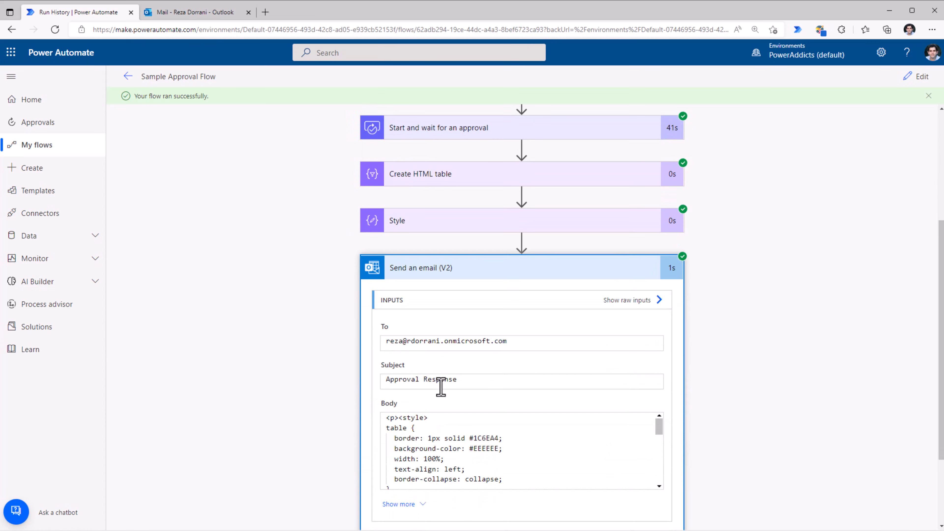
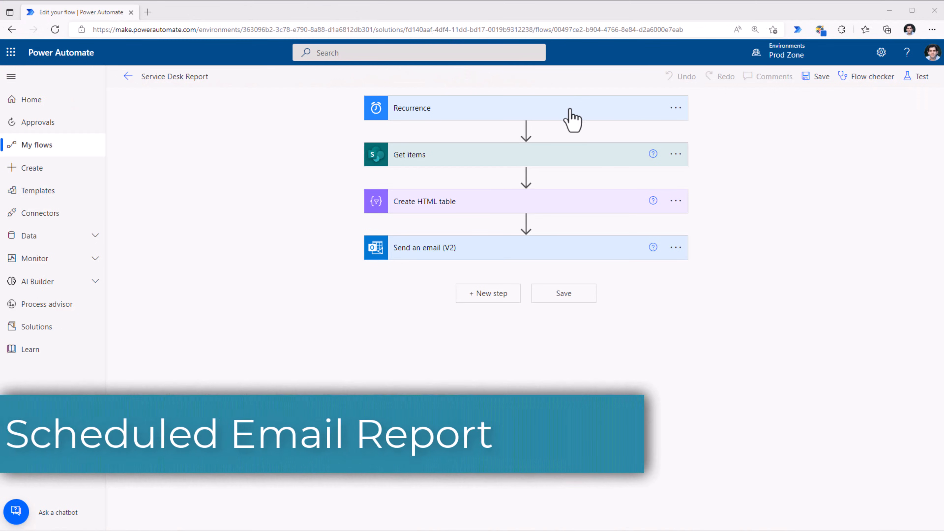
- Expand the Recurrence trigger and the Get items action with its advanced options, comparing its filter query with the Service Desk list in SharePoint
click(569, 109)
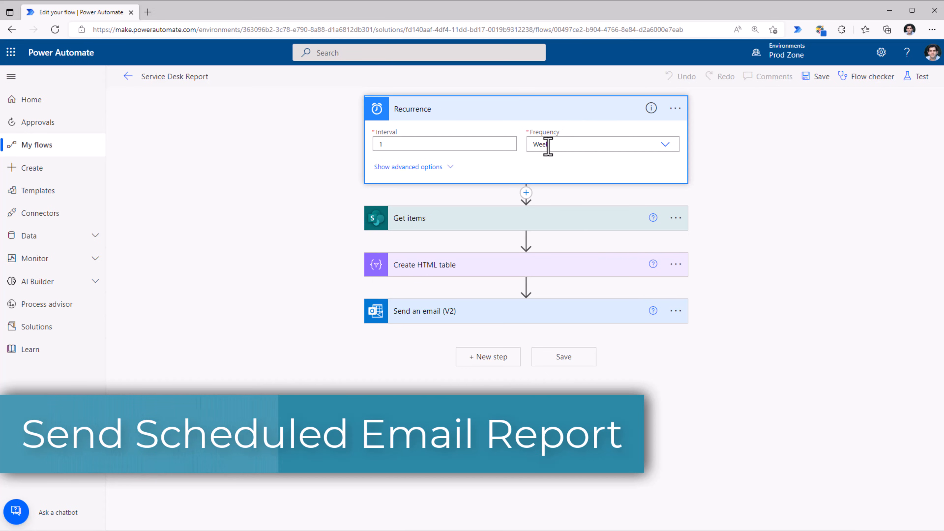
click(522, 219)
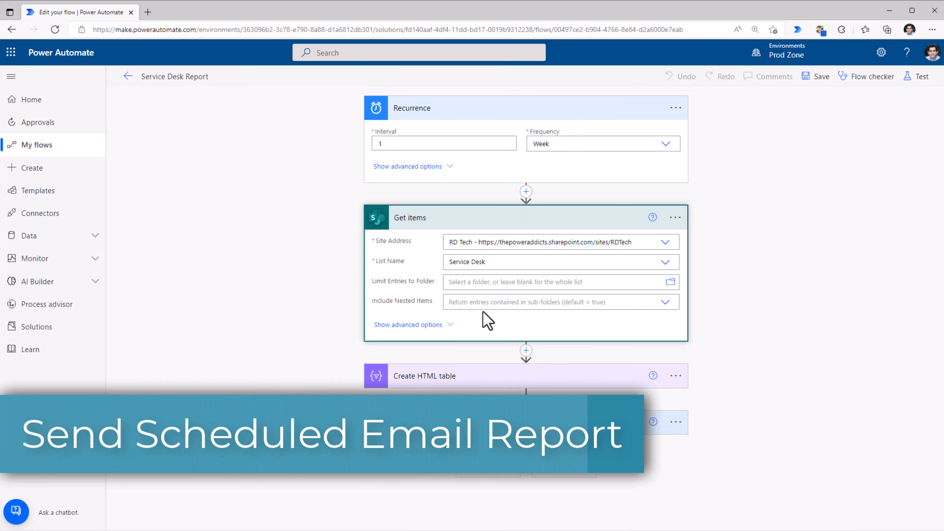
click(446, 326)
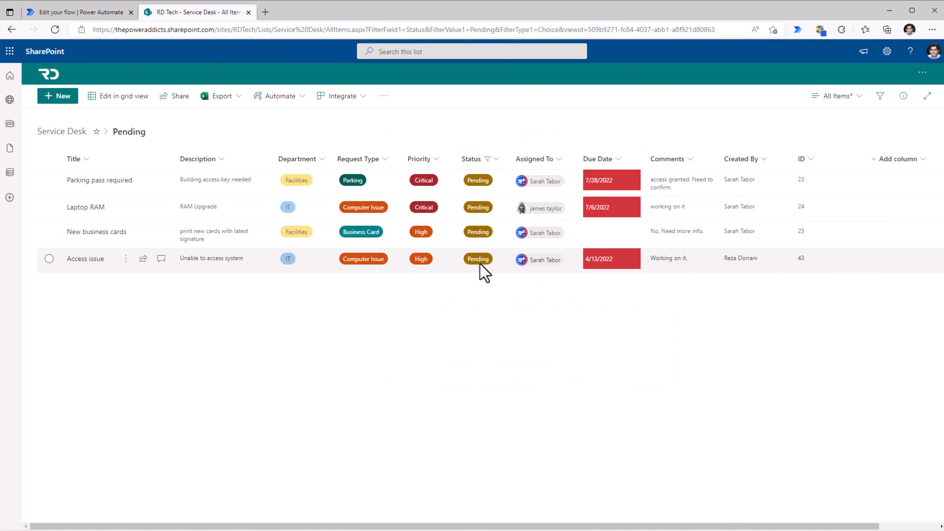
click(80, 12)
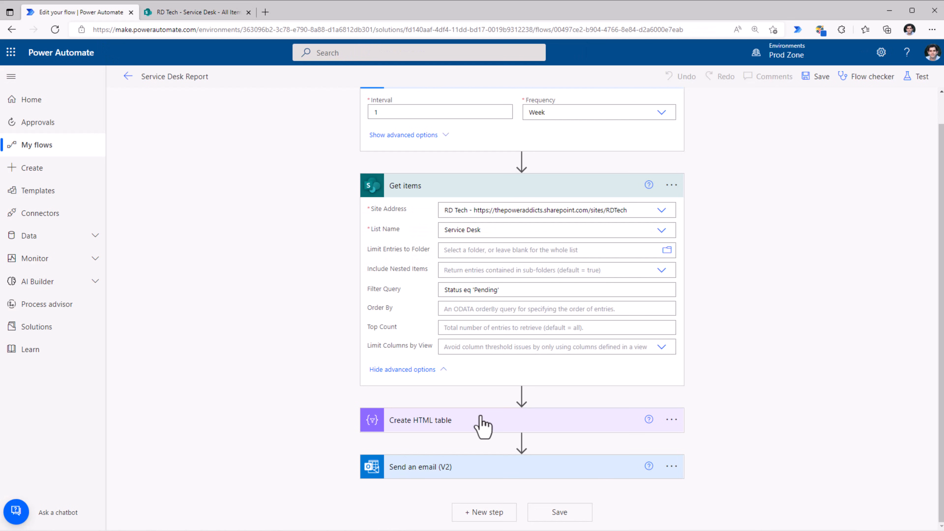
- Expand the Create HTML table action and examine its source and column mappings against the Get items action
click(480, 421)
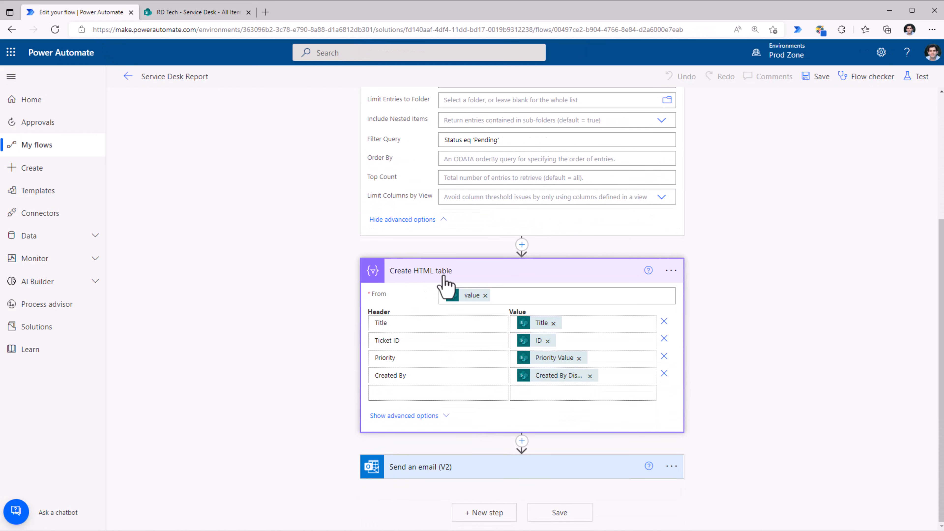
mouse_move(470, 300)
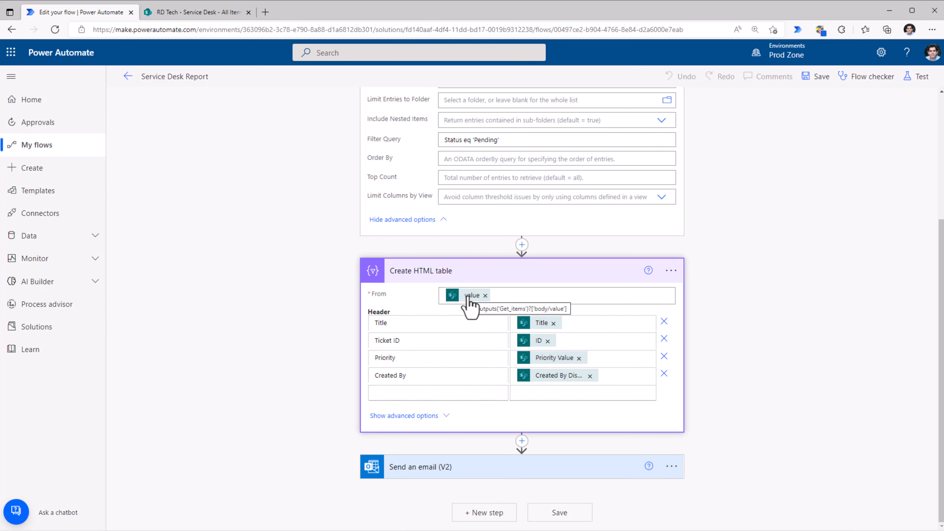
scroll(470, 300, up, 3)
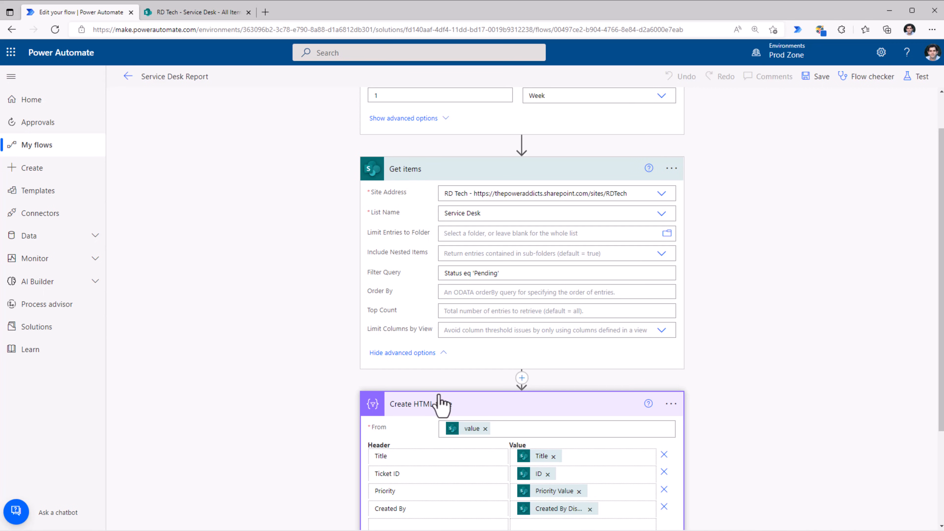
scroll(441, 398, down, 3)
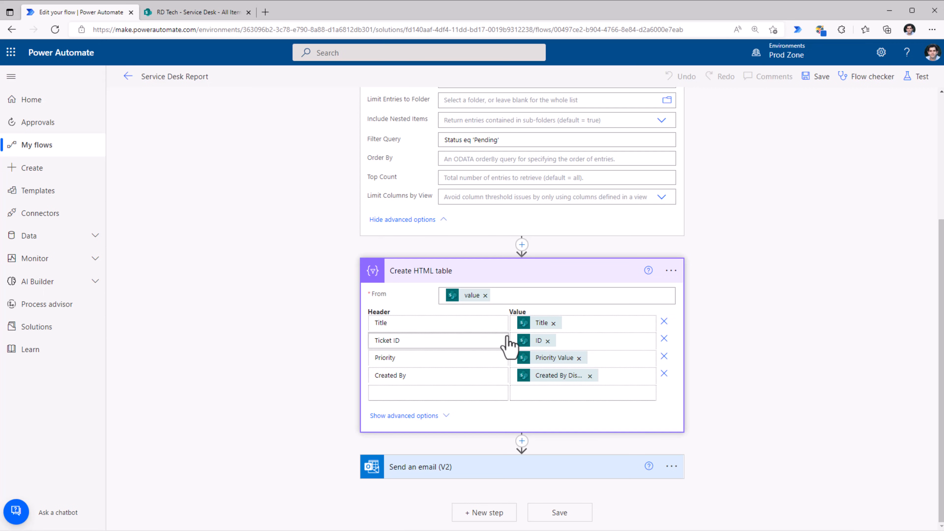
- Expand the Send an email (V2) action and examine its recipient, subject and styled body down to the table output
click(460, 470)
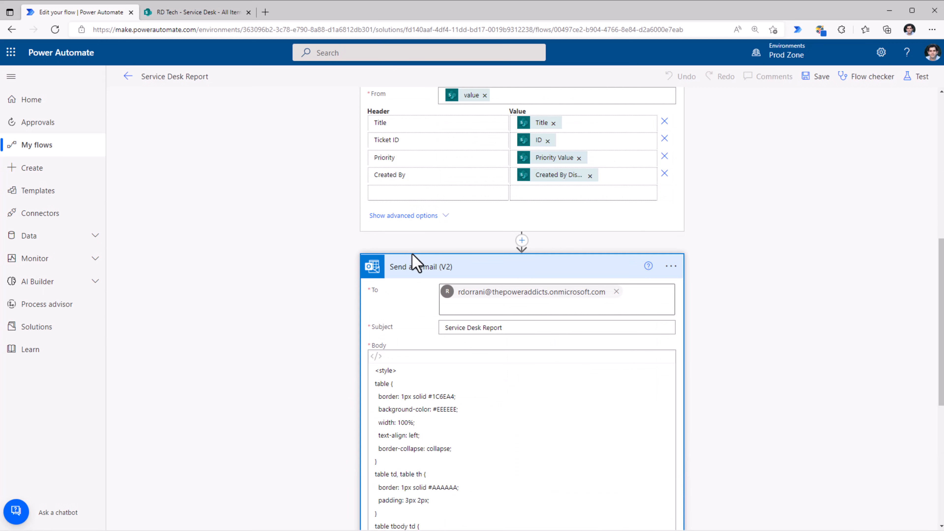
scroll(490, 310, down, 1)
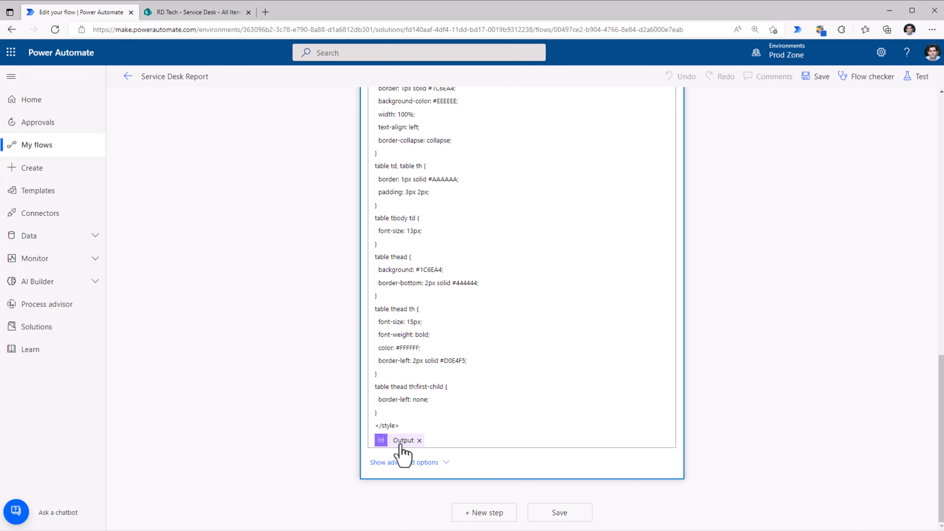
scroll(841, 186, up, 20)
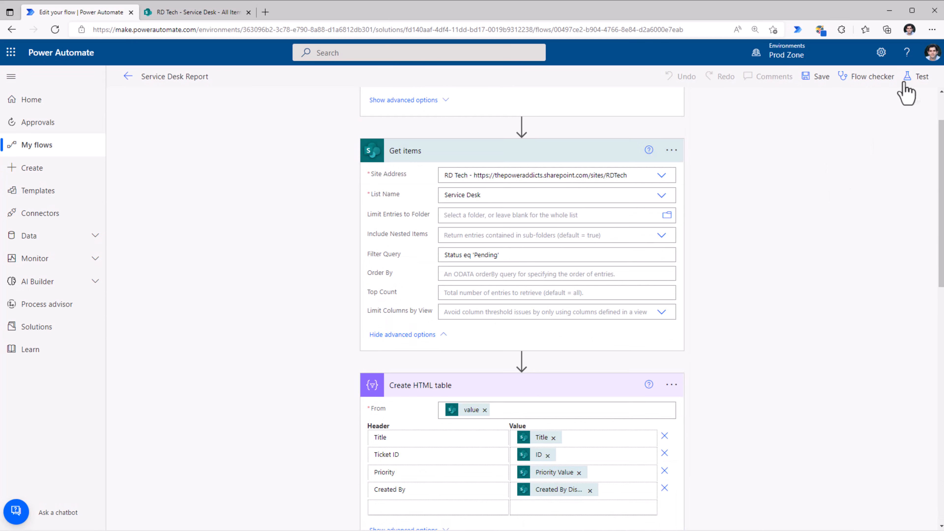
- Start a manual test of the Service Desk Report flow
click(917, 76)
click(776, 102)
click(794, 510)
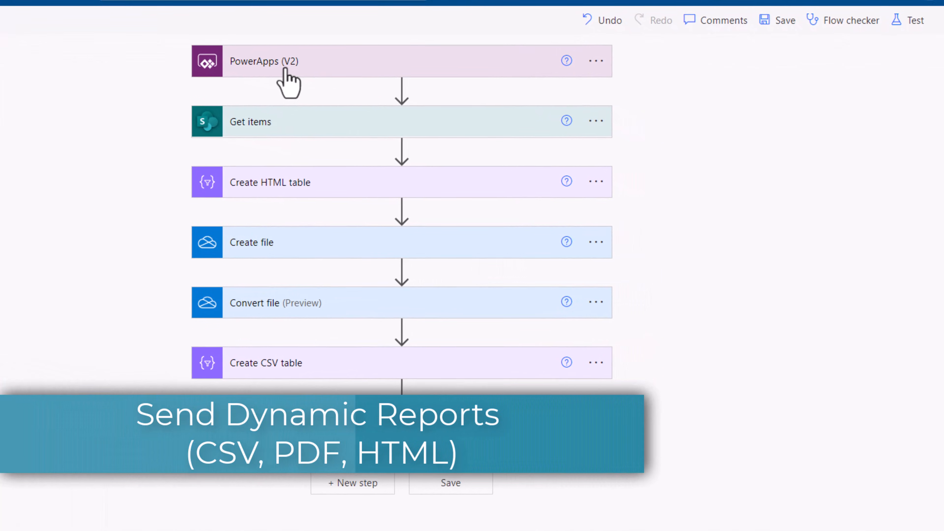
- Expand the PowerApps (V2) trigger of the Export Tasks flow and examine its Query and MailTo inputs
click(285, 70)
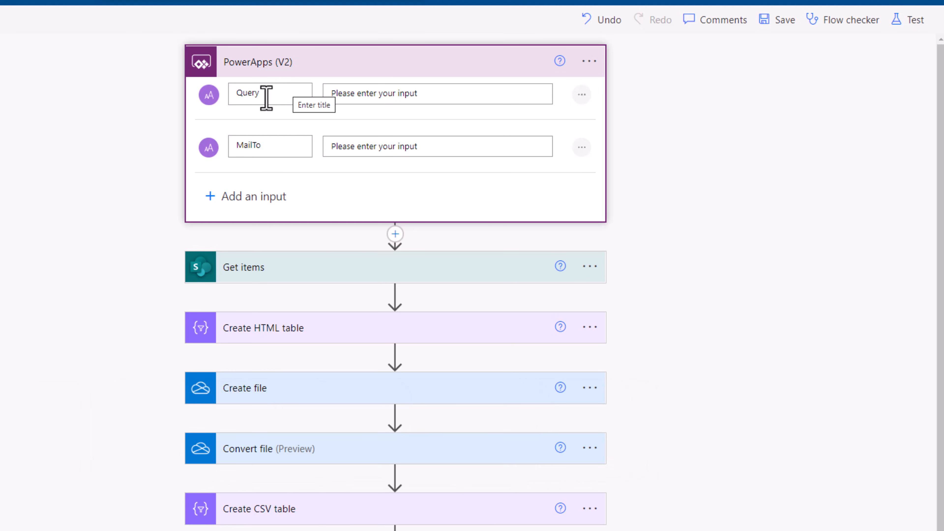
double_click(266, 96)
double_click(260, 144)
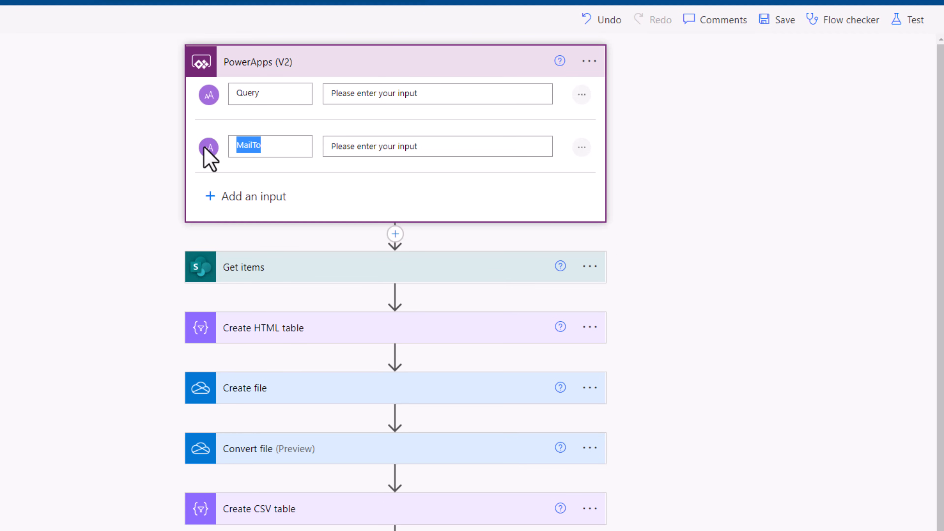
- Expand the Get items action with its advanced options to examine the list, filter query and top count
click(274, 275)
scroll(409, 308, down, 5)
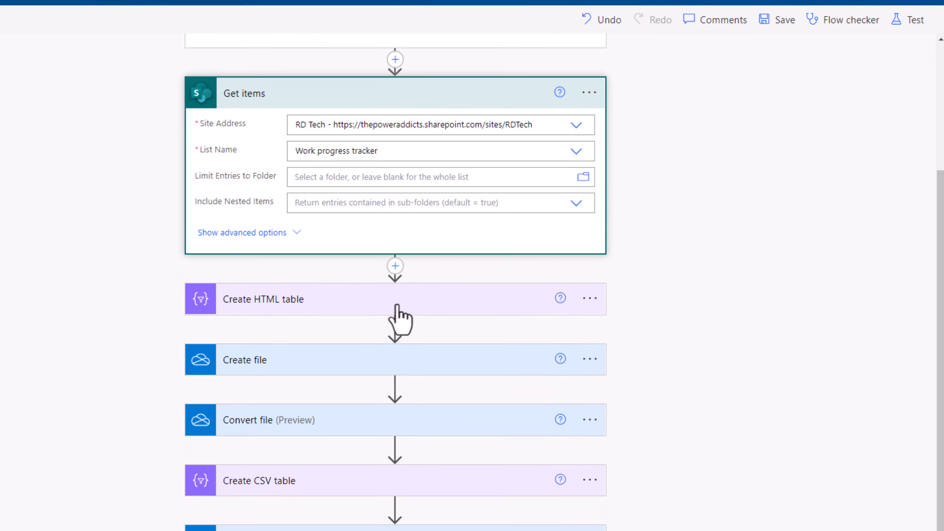
click(303, 234)
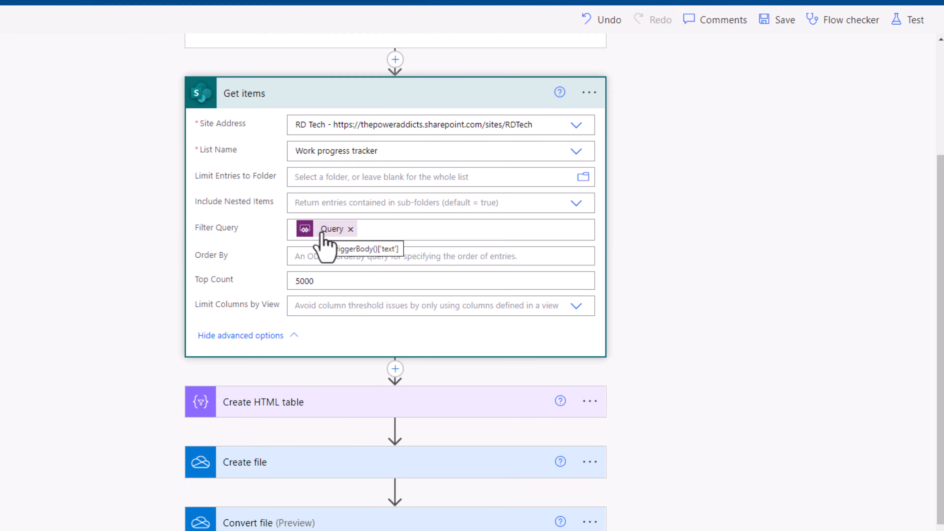
- Examine the Create HTML table column mappings and the Create file action's name and content, leaving the Create file action collapsed
scroll(322, 240, down, 3)
click(322, 316)
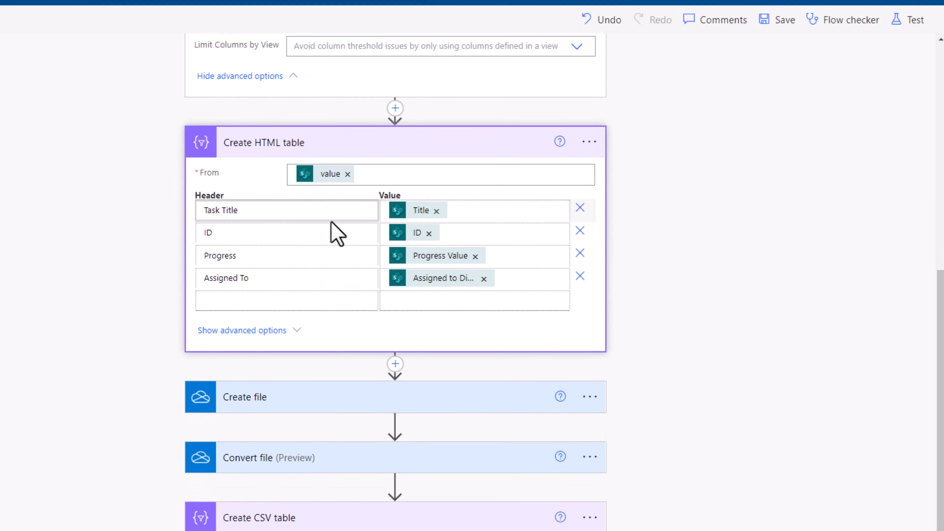
scroll(337, 232, down, 2)
click(303, 347)
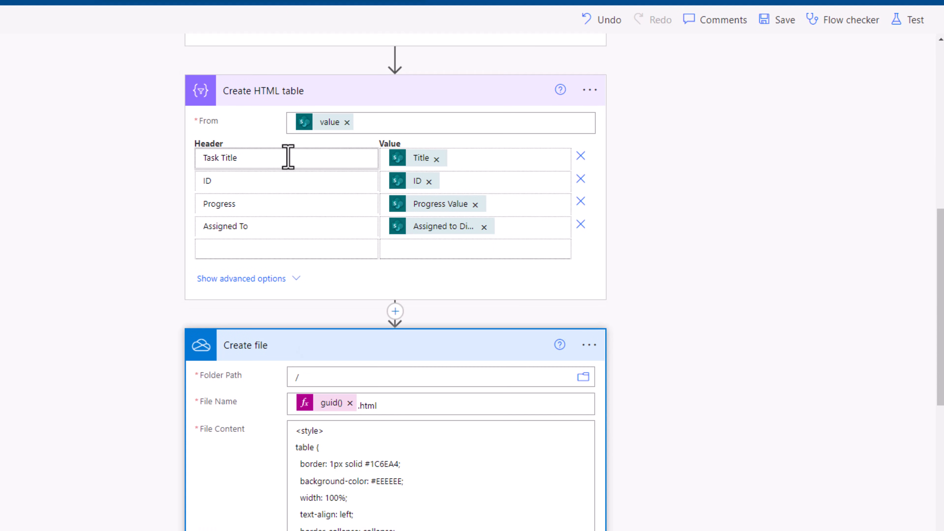
scroll(403, 363, down, 4)
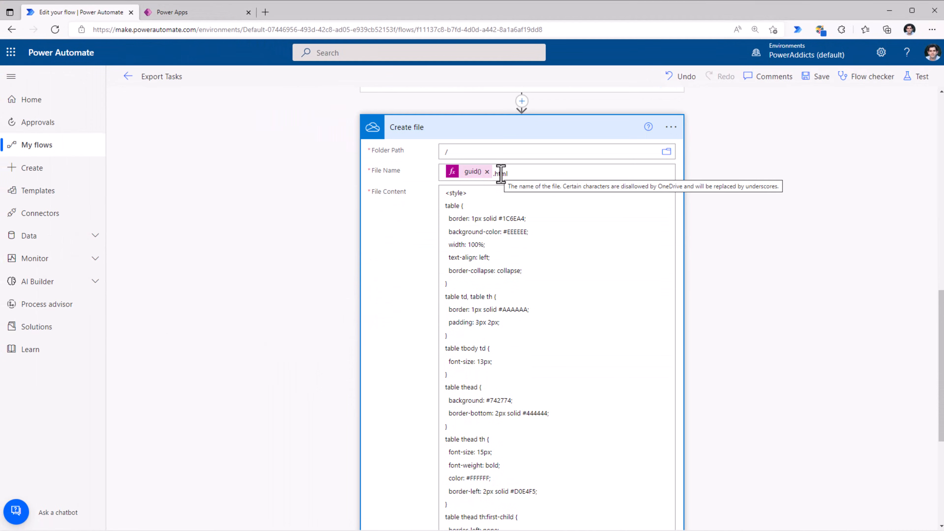
click(488, 146)
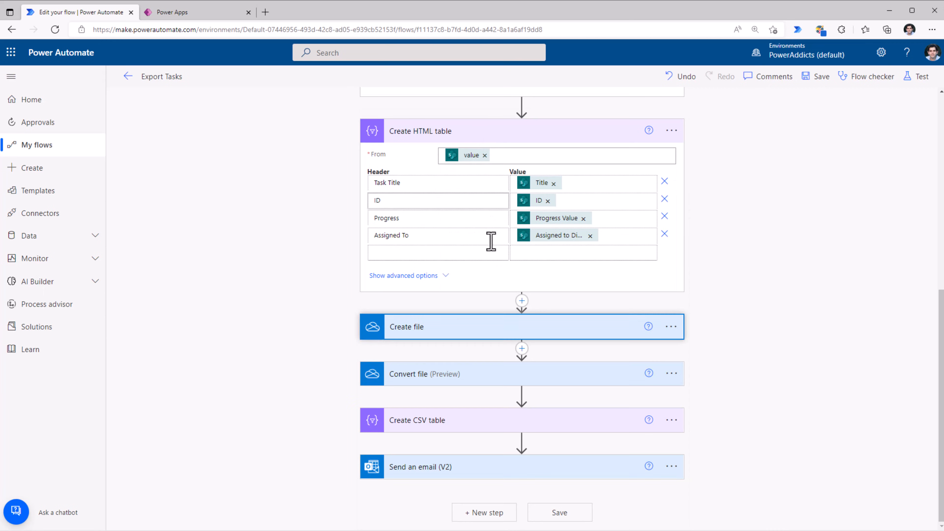
- Expand the Convert file and Create CSV table actions to examine the target type and the column mappings
click(447, 373)
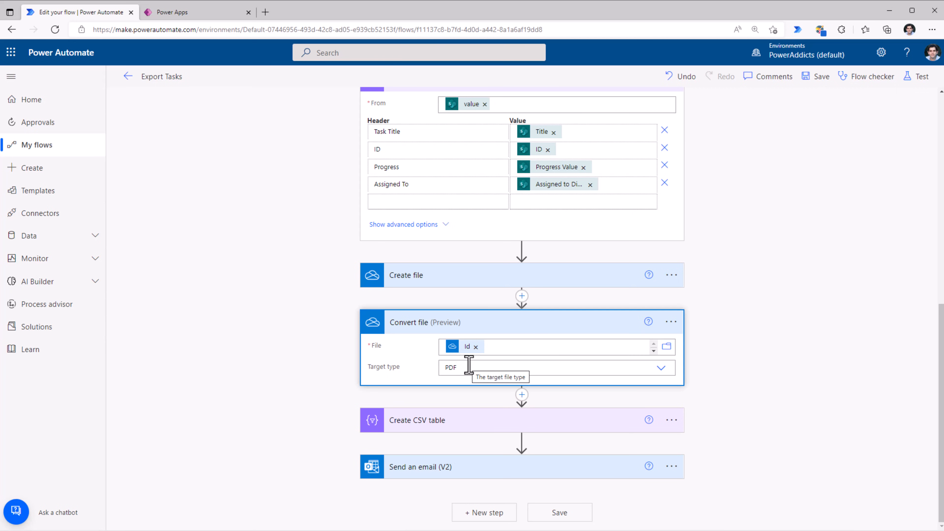
click(469, 424)
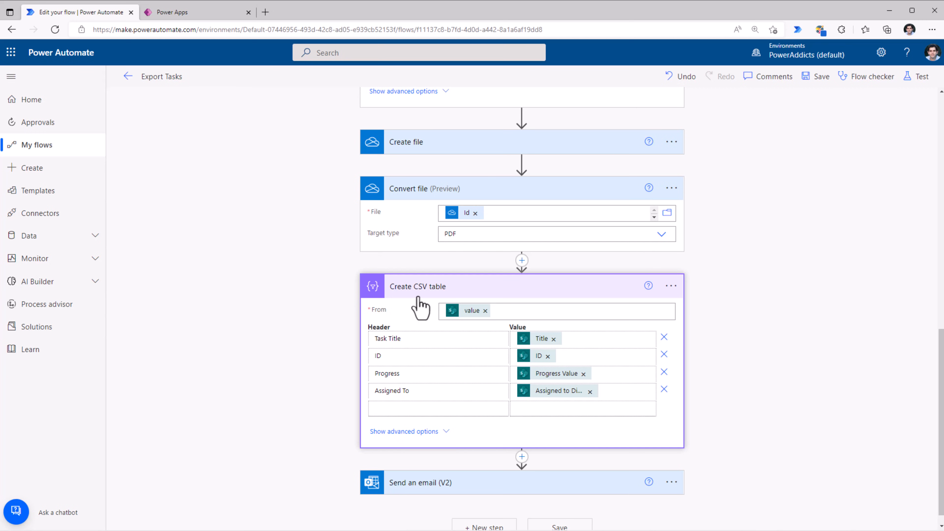
- Expand the Send an email (V2) action, review its body content, and show its advanced options
click(437, 484)
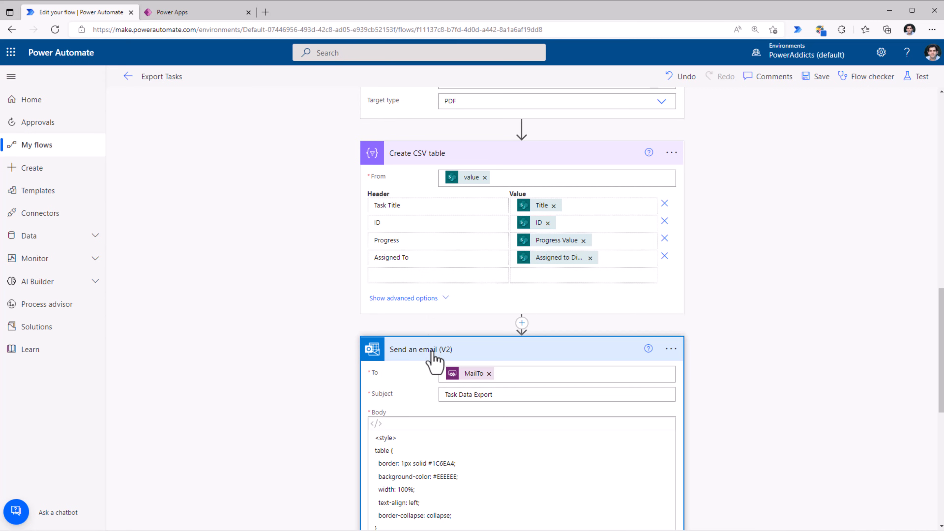
scroll(446, 372, down, 10)
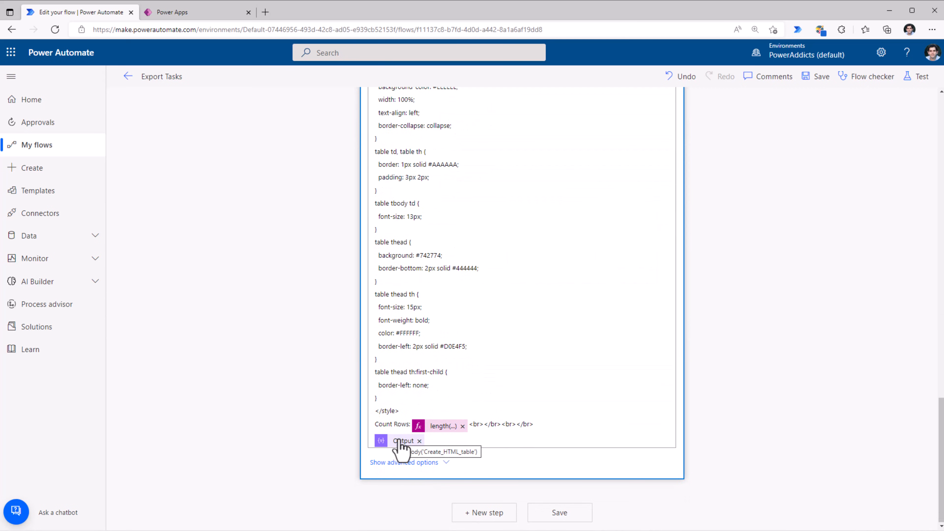
click(444, 463)
scroll(465, 372, down, 5)
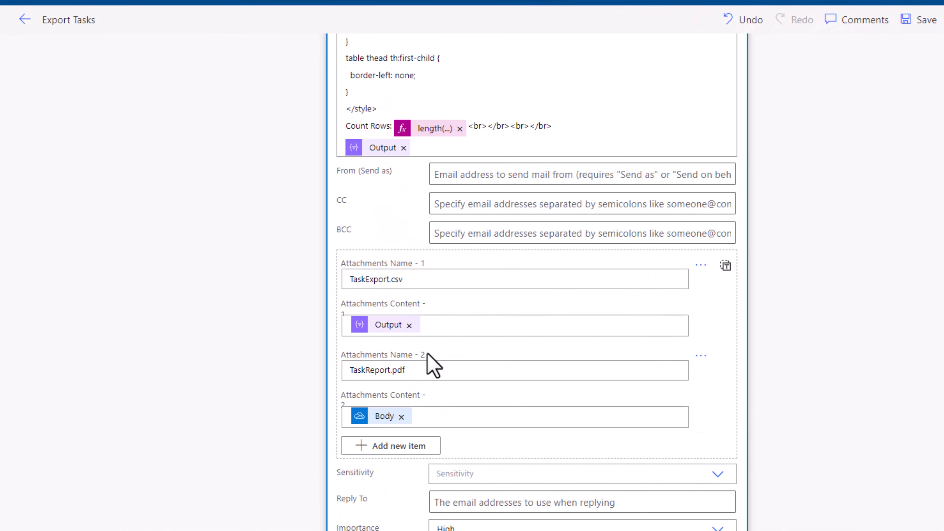
- Examine the TaskExport.csv and TaskReport.pdf attachments of the email and trace their contents to the preceding actions
double_click(390, 279)
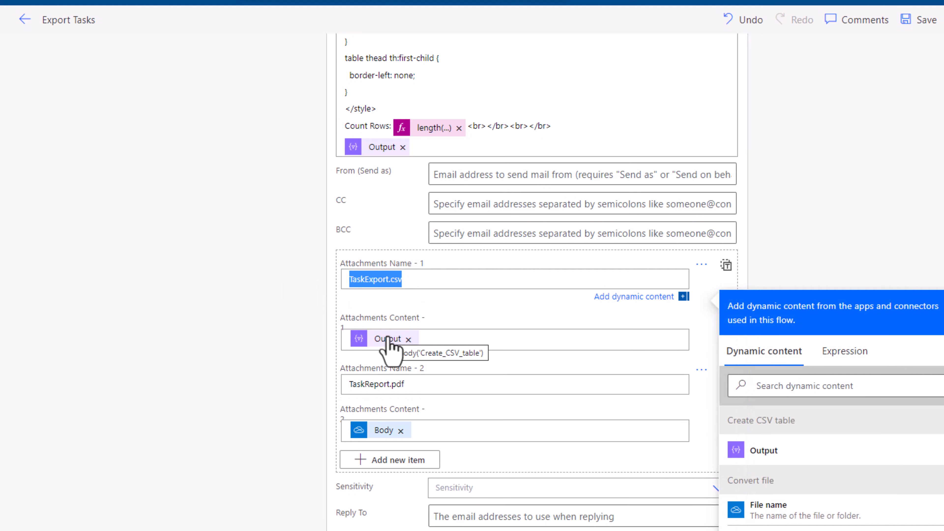
scroll(389, 346, up, 15)
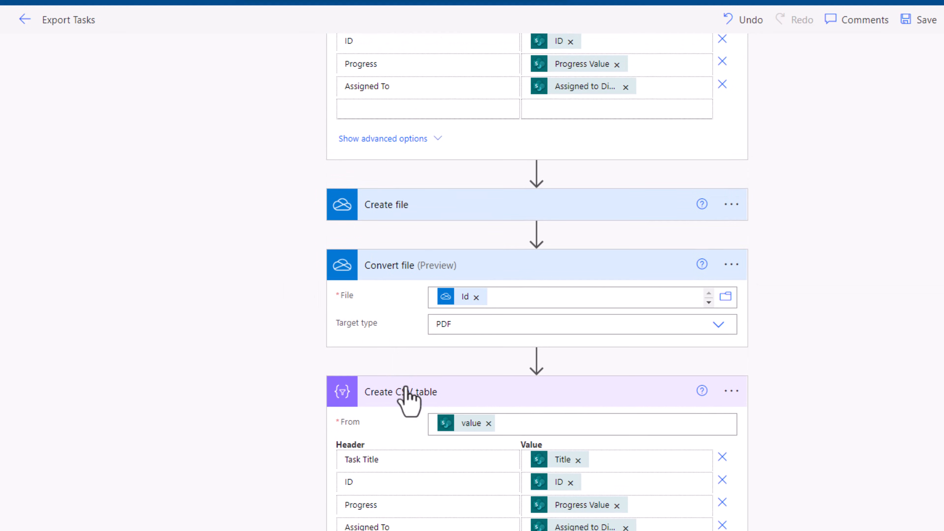
scroll(466, 420, down, 15)
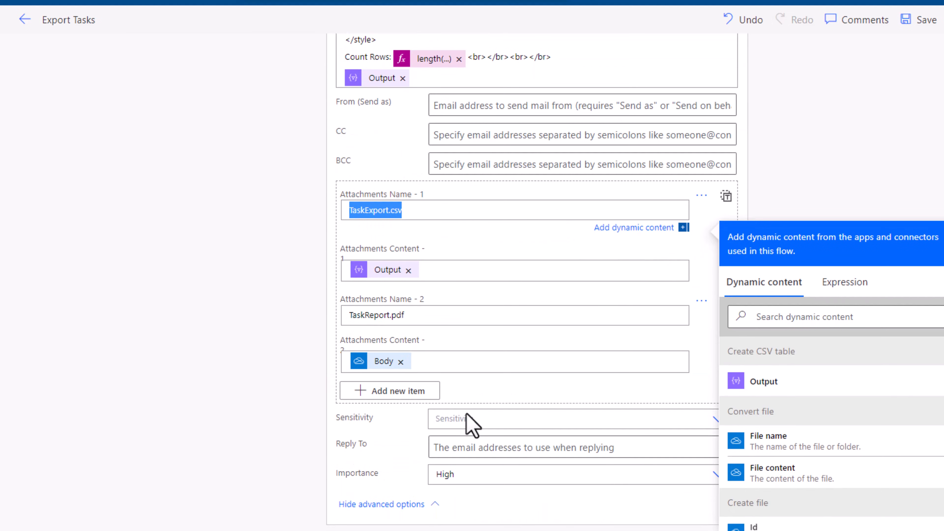
click(416, 319)
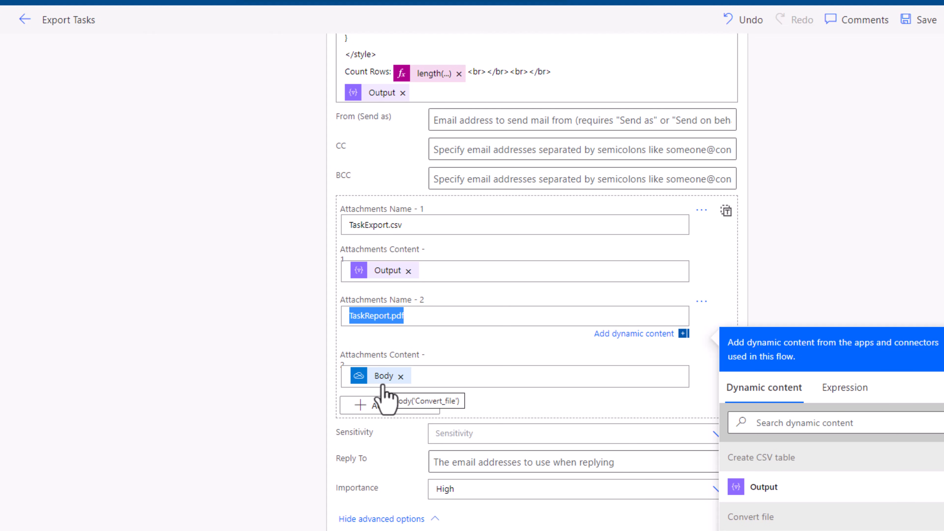
scroll(385, 400, up, 15)
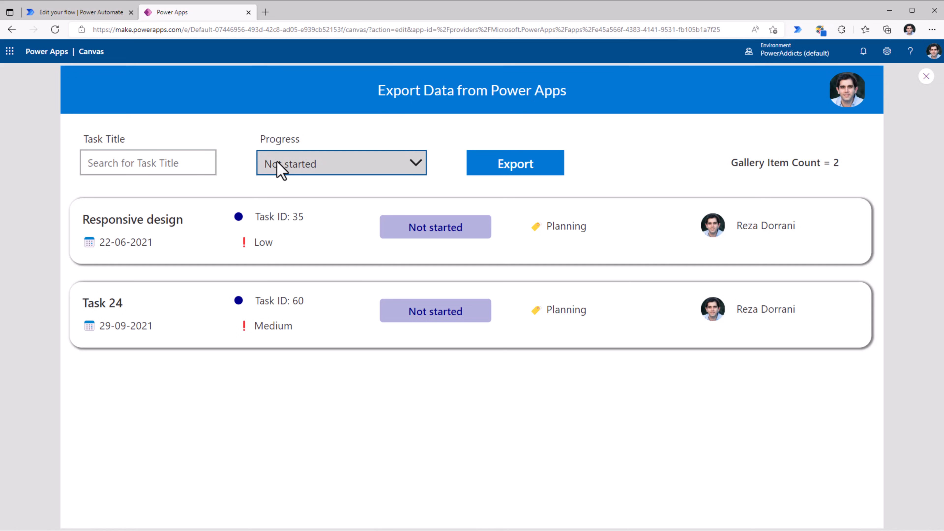
- Filter the task gallery in the Power Apps canvas app by Completed progress and export the filtered tasks
click(419, 166)
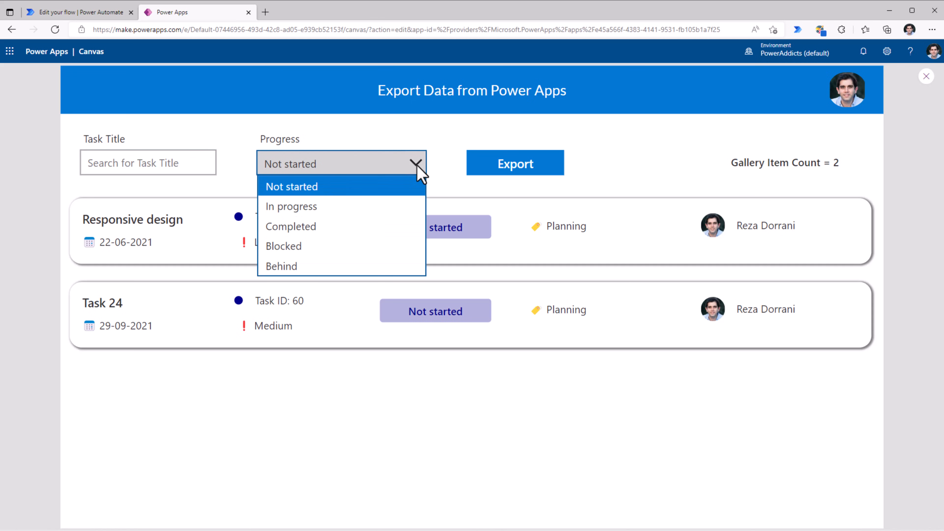
click(304, 226)
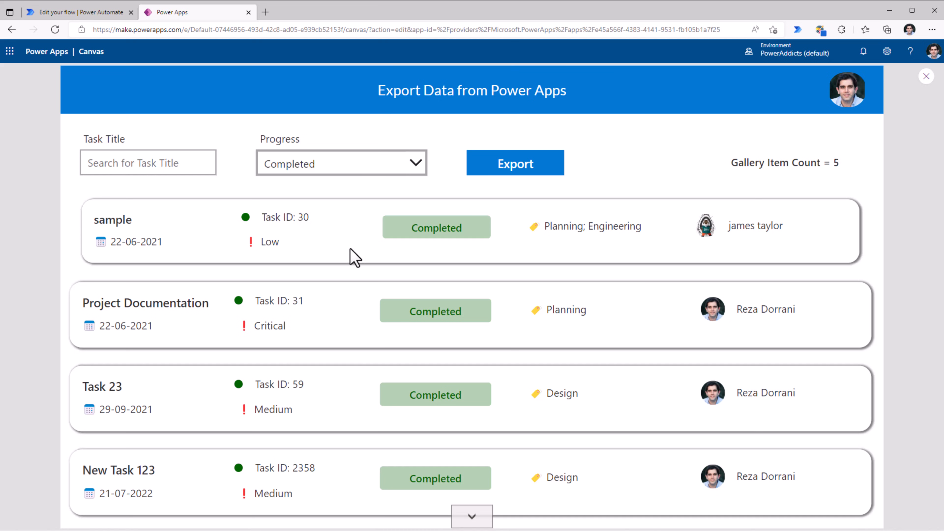
scroll(381, 327, down, 2)
scroll(382, 327, up, 2)
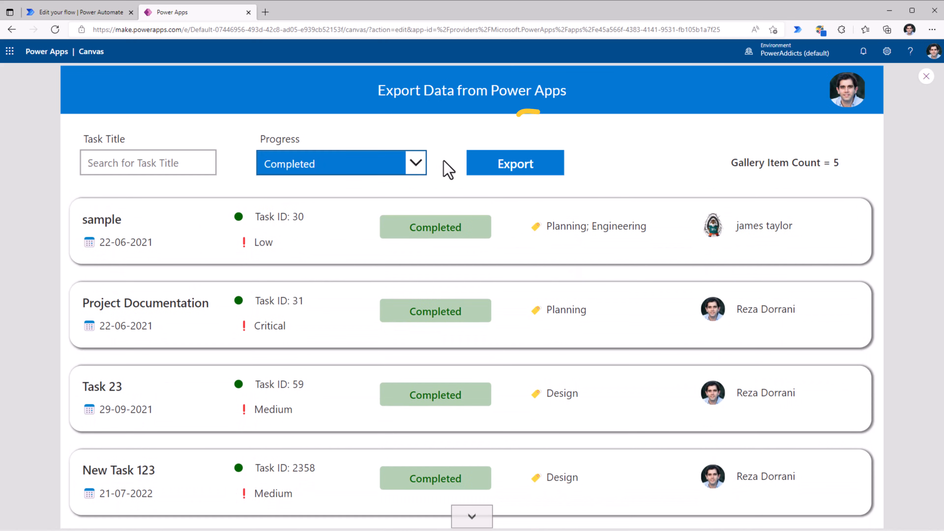
click(494, 168)
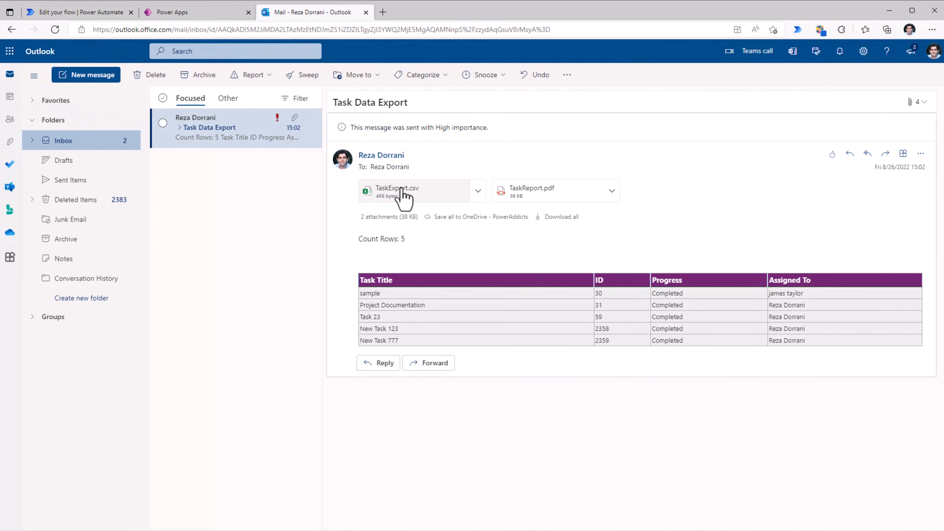
- Open the TaskExport.csv attachment of the Task Data Export email in Outlook to examine the exported rows
click(403, 190)
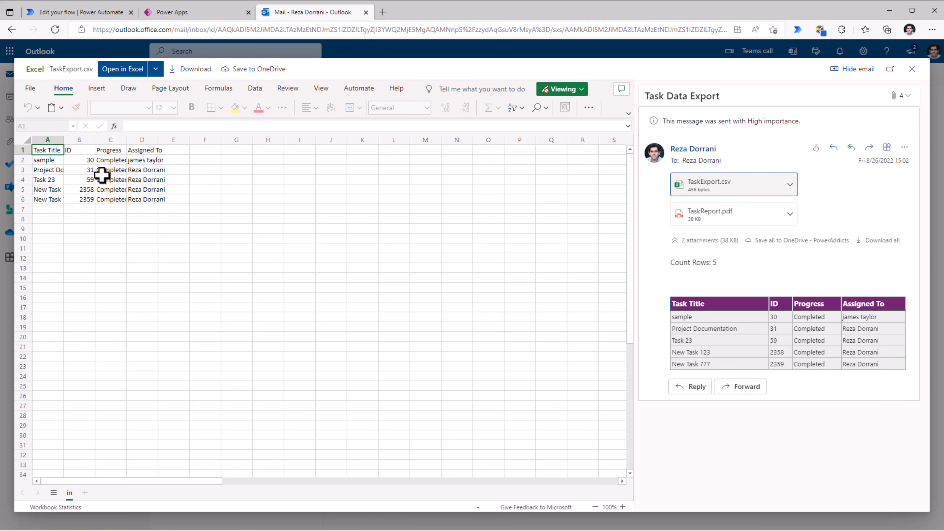
- Widen the Progress column in the TaskExport.csv preview and open the TaskReport.pdf attachment of the email
double_click(127, 139)
click(710, 218)
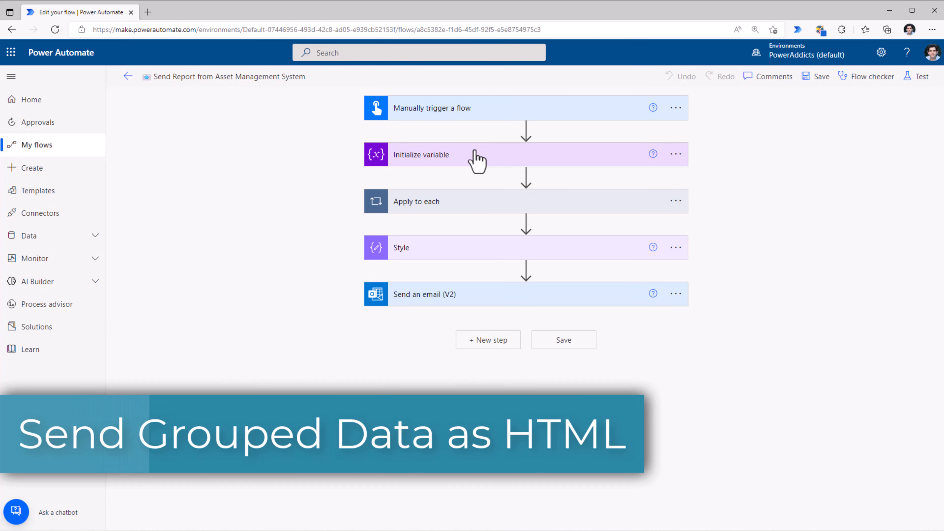
- Expand the manual trigger and Initialize variable actions to review the Email and Status inputs and the varHTML array
click(479, 118)
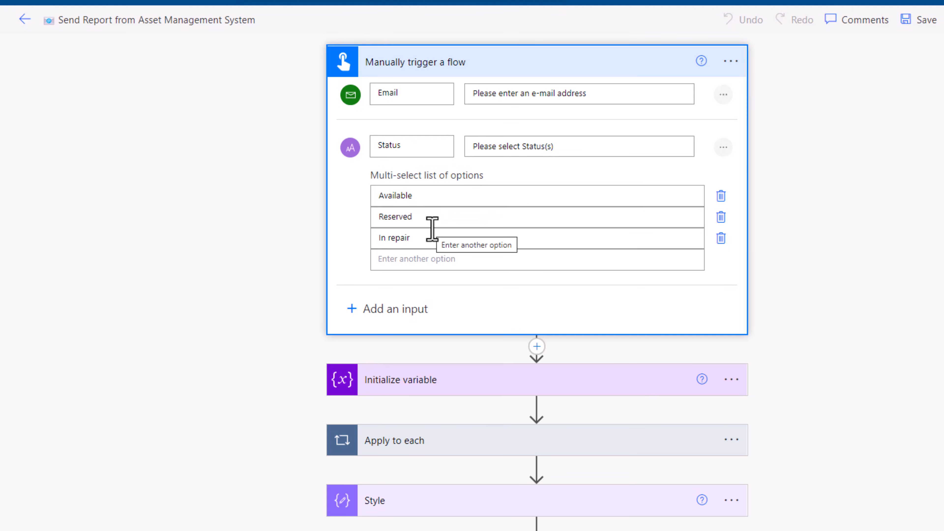
scroll(469, 354, down, 1)
click(468, 387)
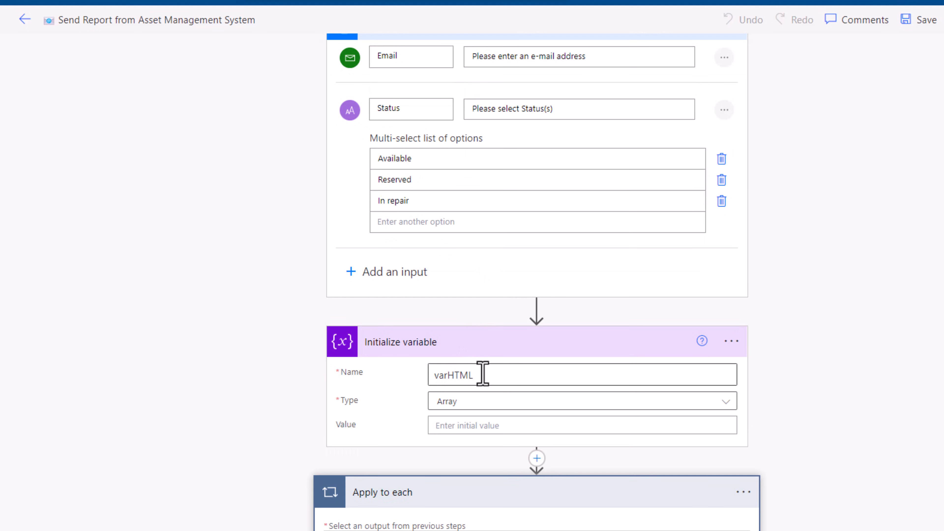
scroll(452, 192, up, 1)
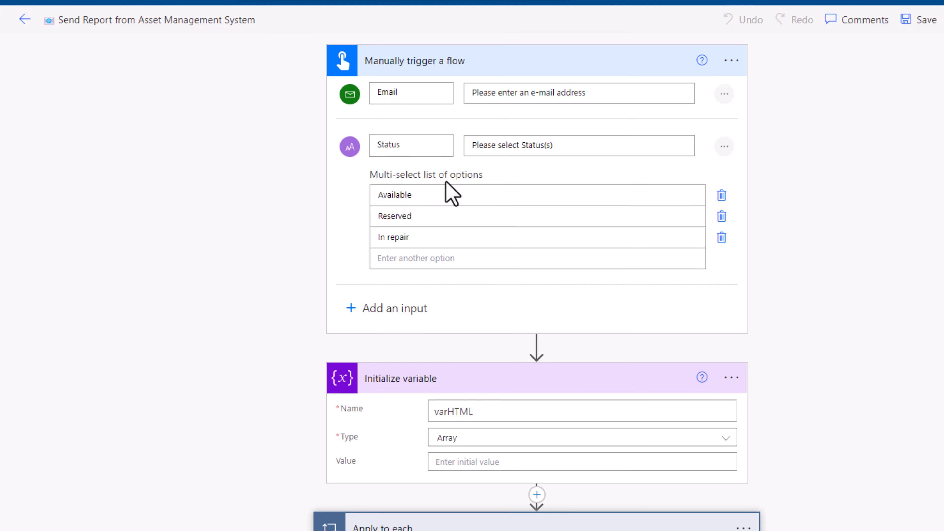
scroll(351, 373, down, 5)
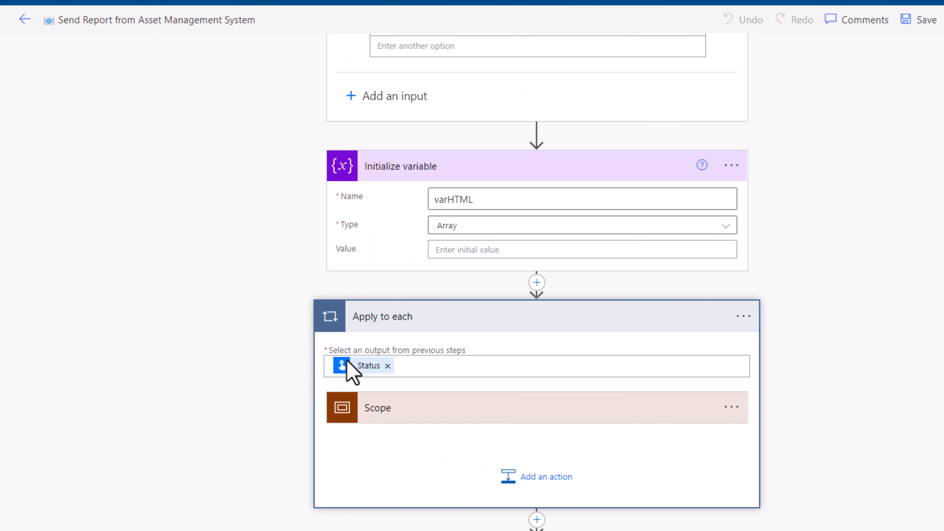
- Expand the Scope inside Apply to each and review its Get items source and the Select action's column mapping
click(411, 411)
scroll(472, 225, down, 6)
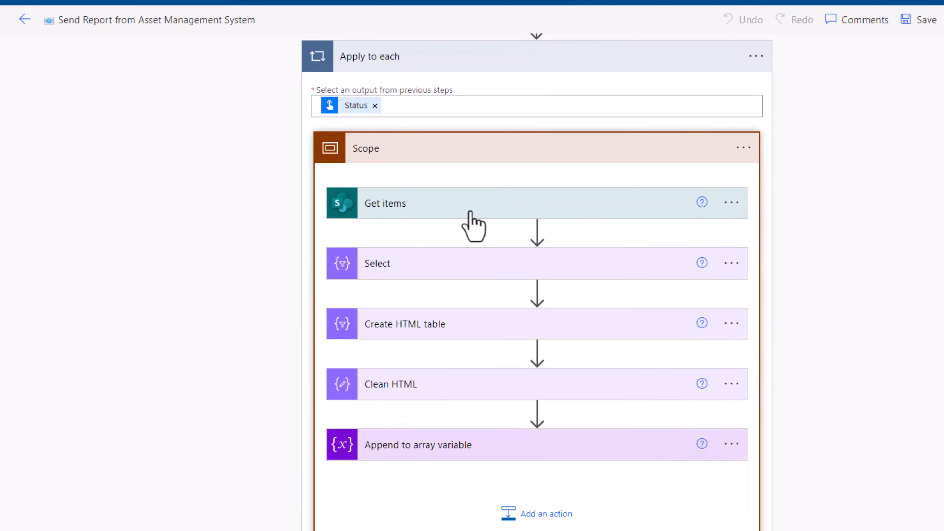
click(471, 213)
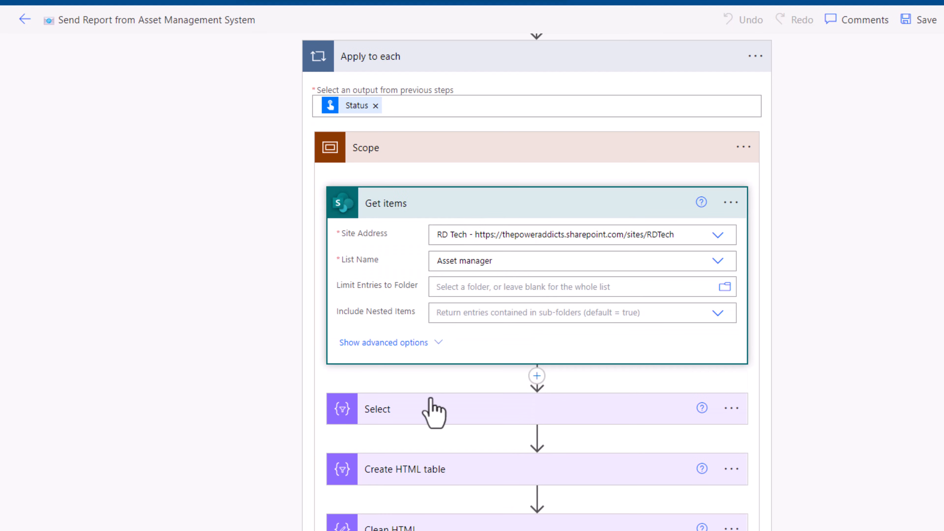
click(451, 207)
click(441, 272)
scroll(457, 309, down, 2)
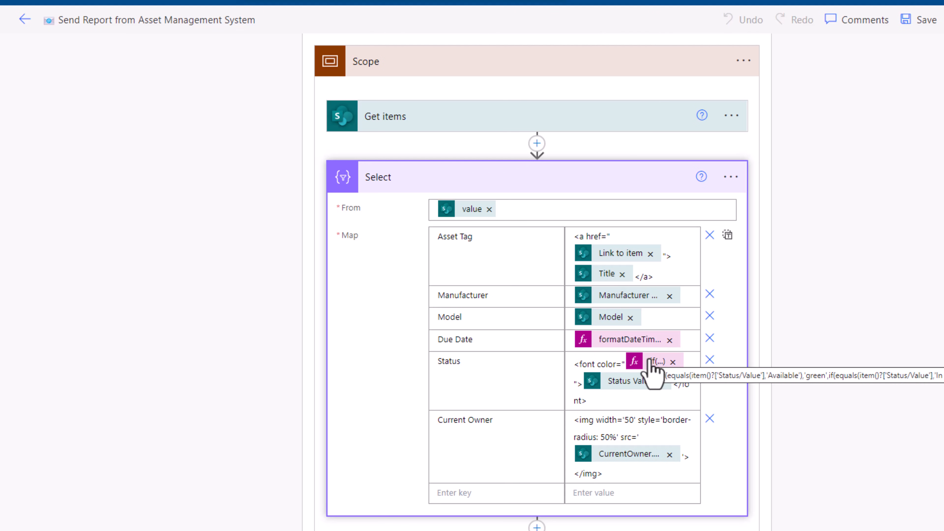
scroll(595, 416, down, 3)
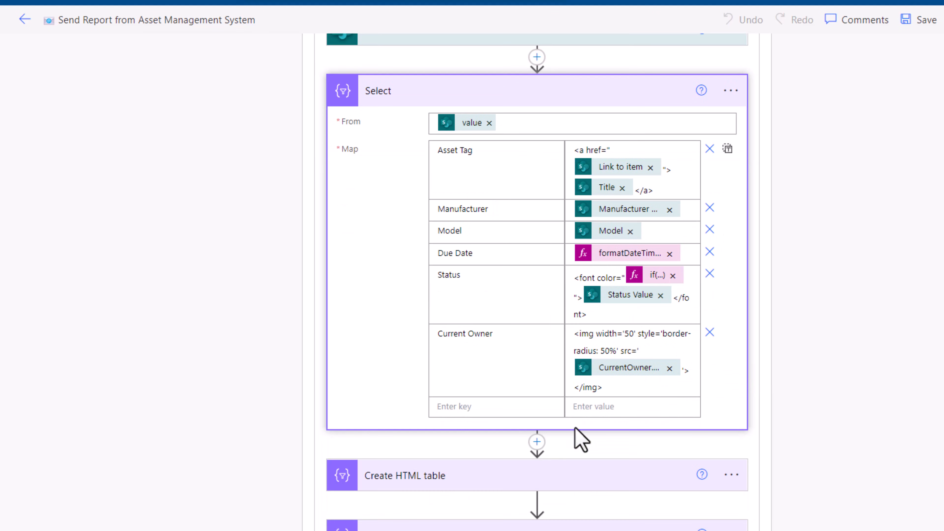
- Review the Create HTML table and Append to array variable actions and the Send an email (V2) body
scroll(526, 485, down, 5)
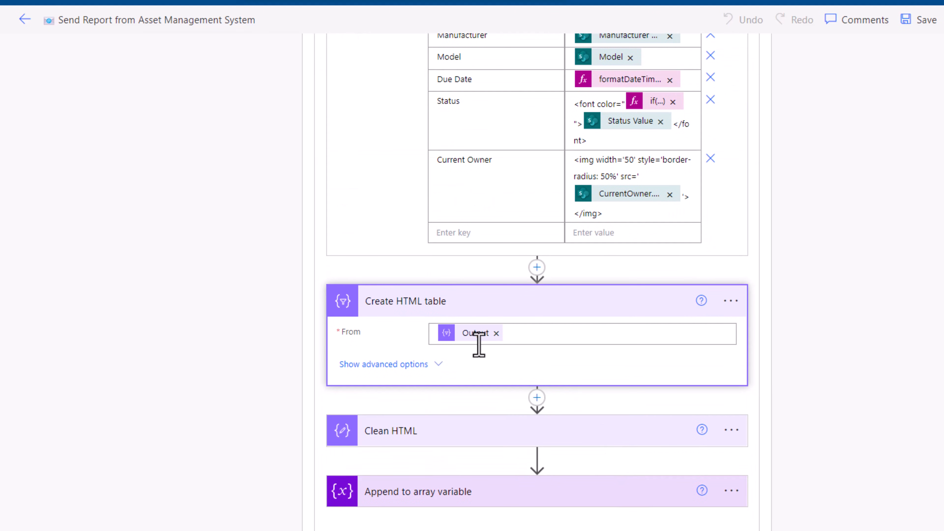
scroll(490, 446, down, 6)
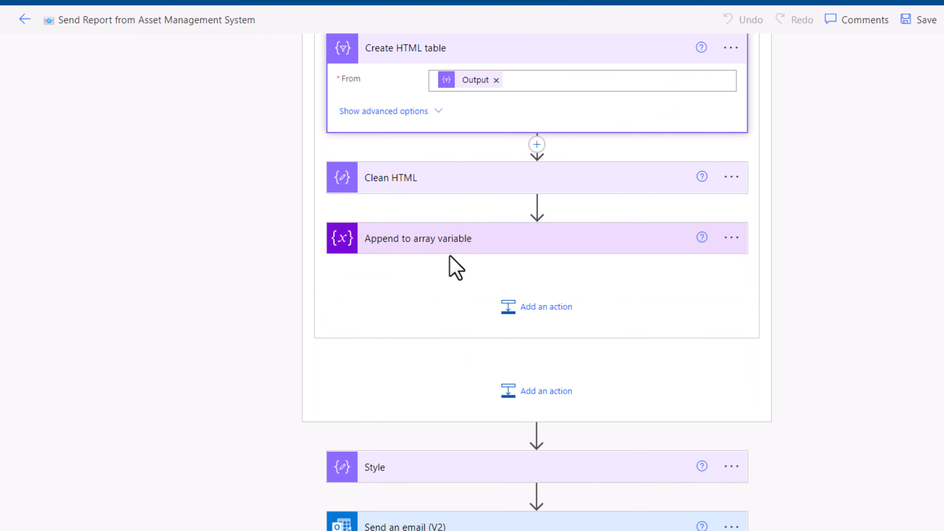
click(460, 246)
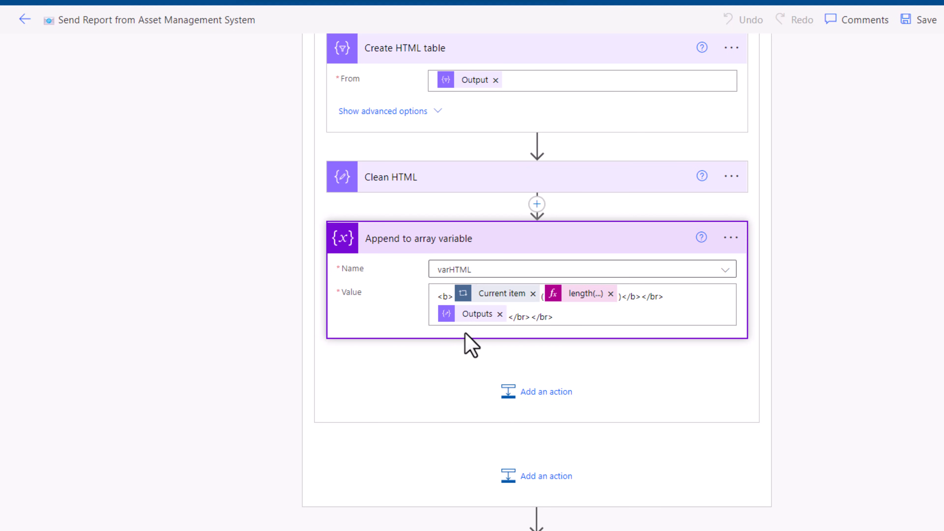
scroll(472, 344, down, 3)
scroll(548, 422, down, 4)
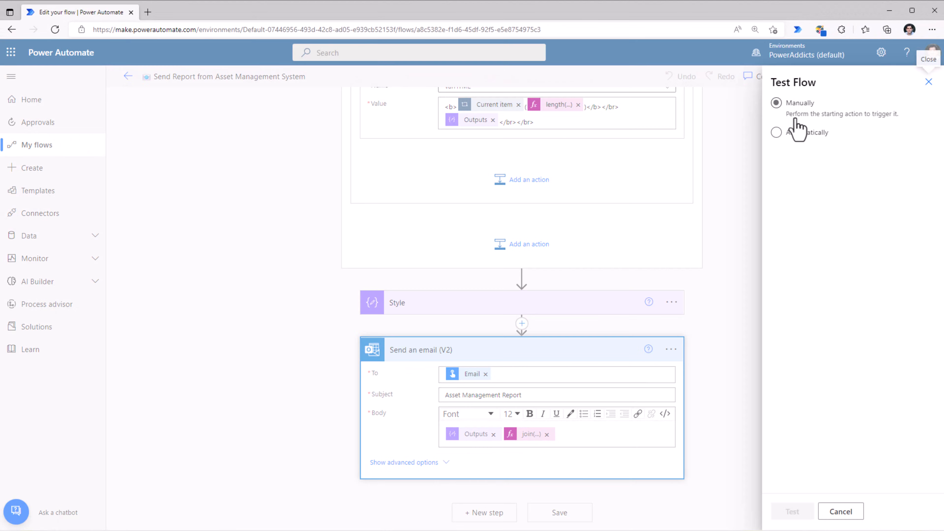
- Start a manual test of the flow and choose the report recipient for its Email input
click(782, 512)
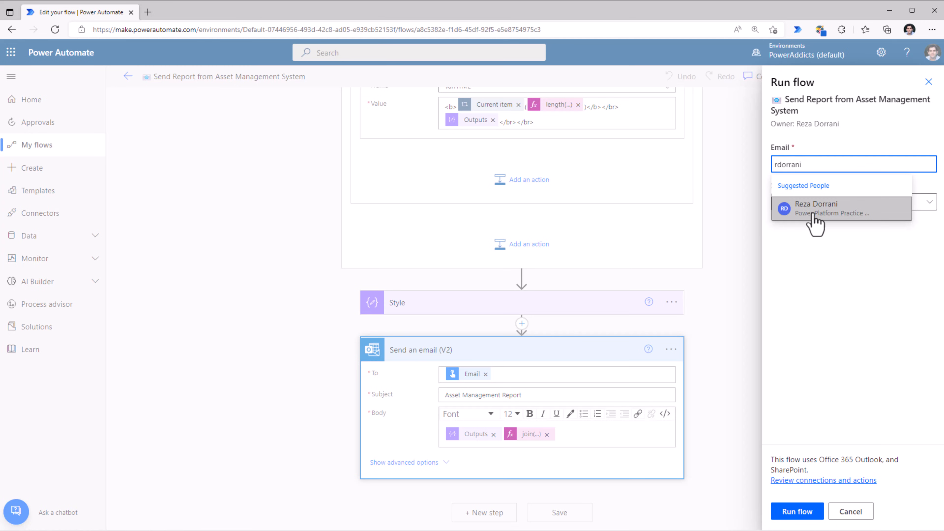
click(815, 210)
- Select the Available and In repair statuses for the test, run the flow, and finish the run dialog
click(891, 216)
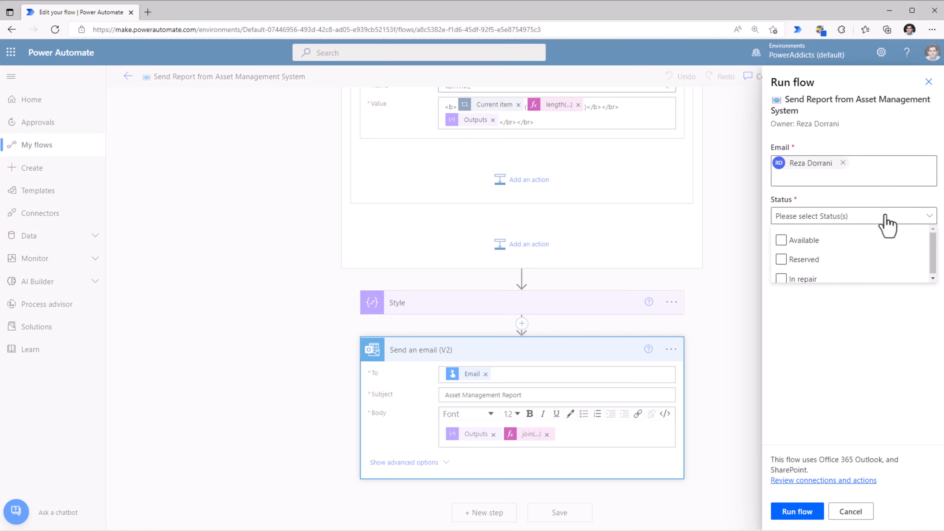
click(794, 242)
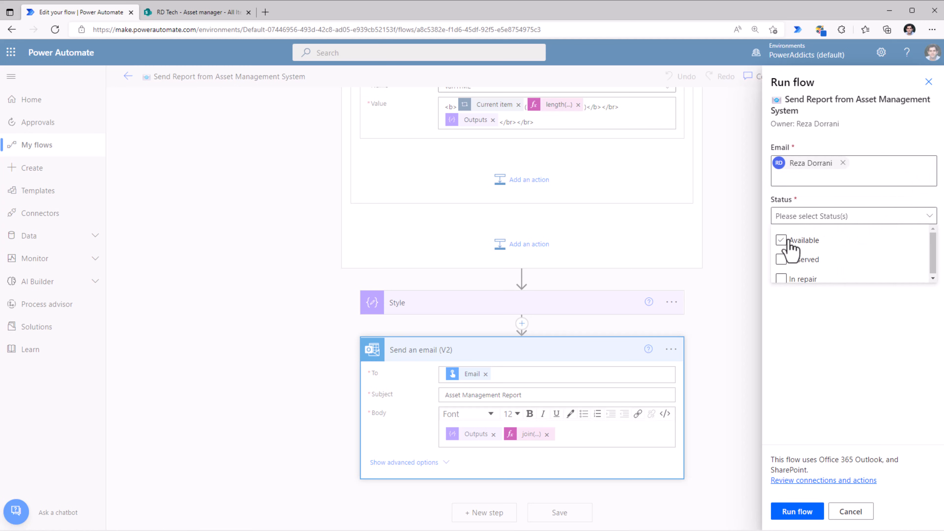
click(792, 242)
click(801, 280)
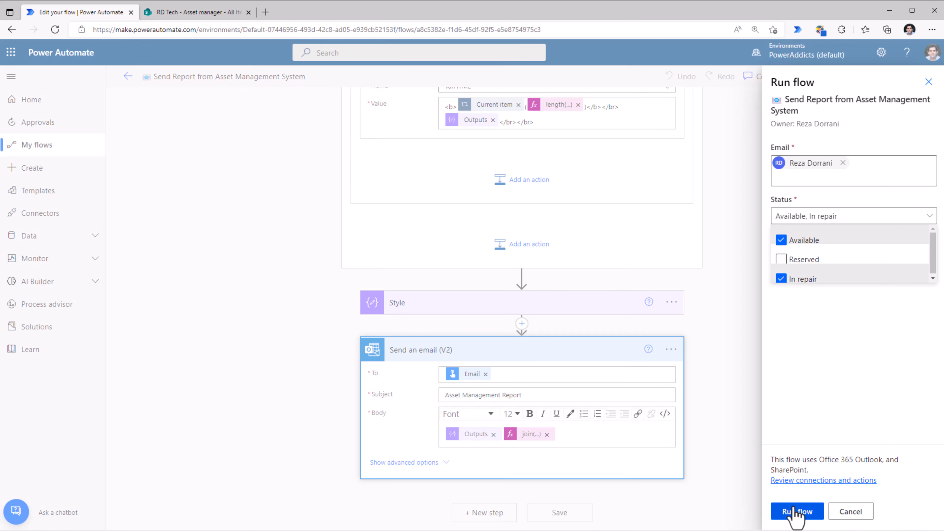
click(796, 513)
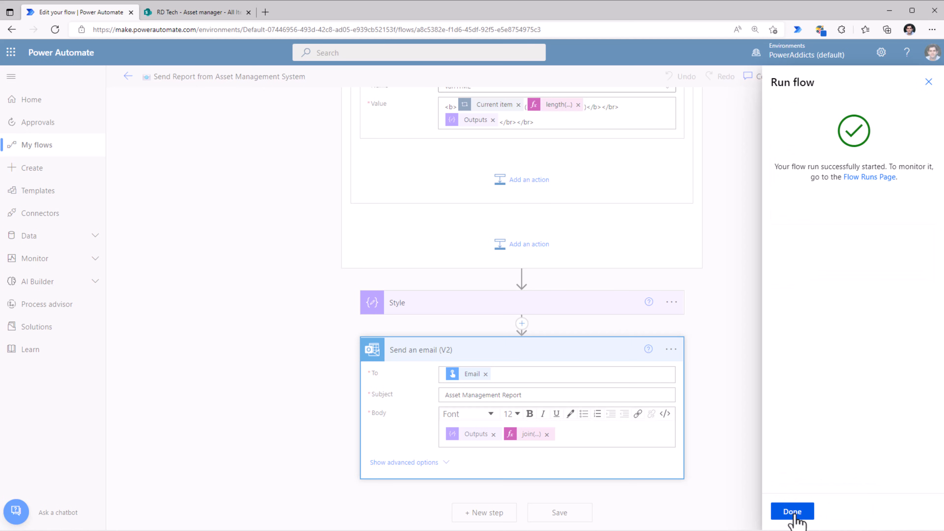
click(795, 513)
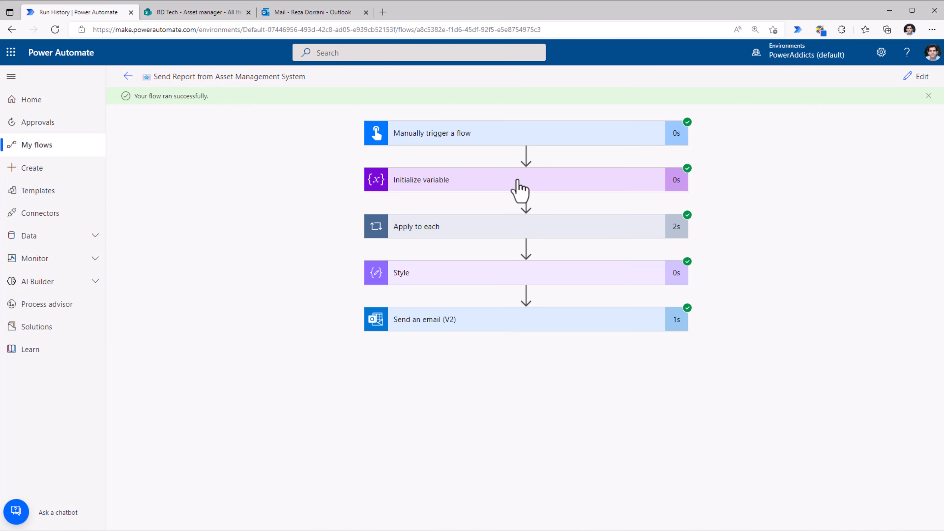
- Open the Asset Management Report email in Outlook and follow the SP2735 asset link in its Available table
click(308, 15)
click(230, 128)
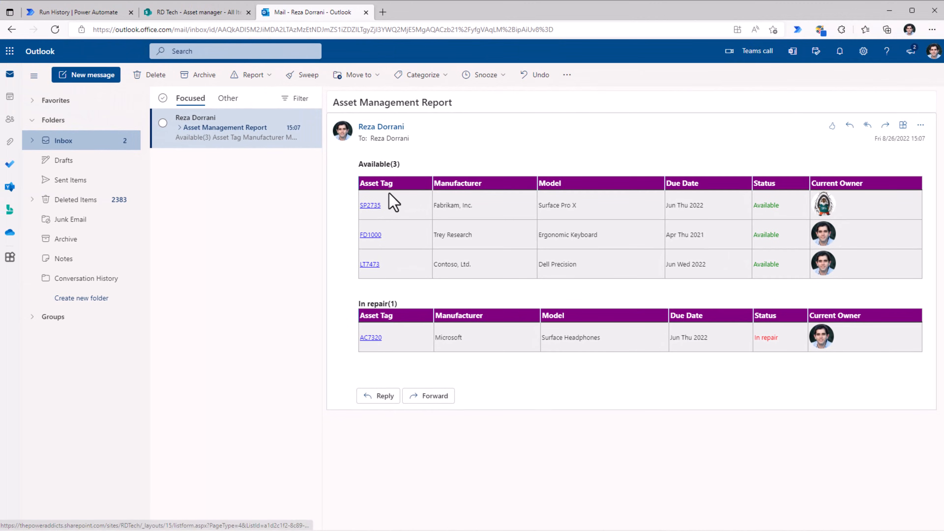
click(370, 205)
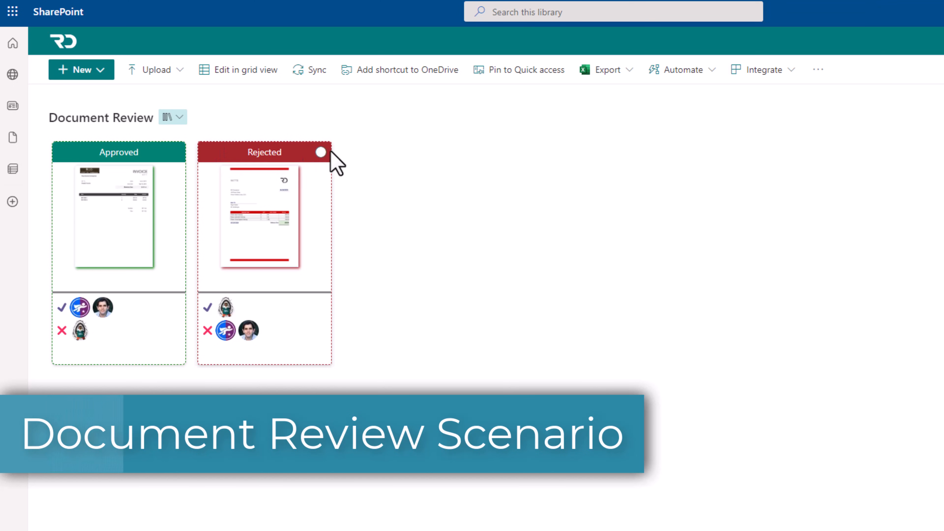
- Upload a file to the Document Review library in SharePoint
click(157, 70)
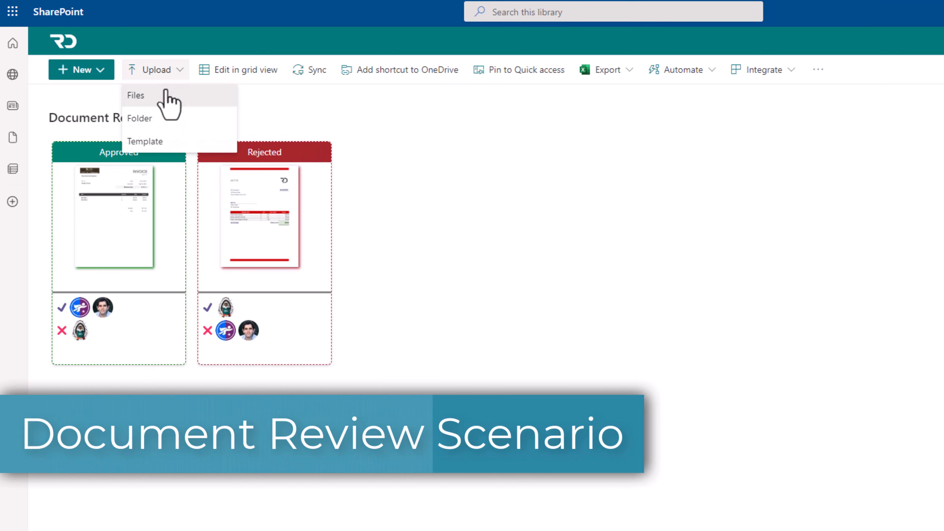
click(165, 92)
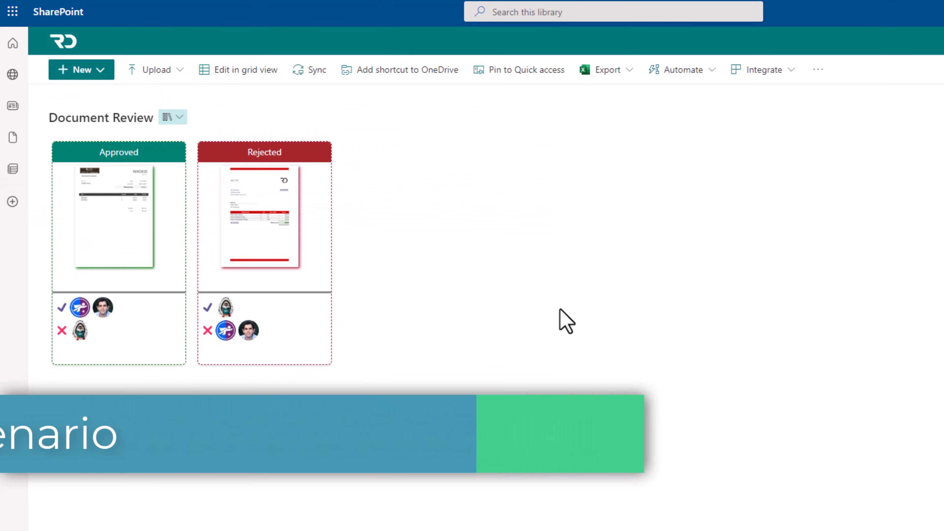
click(175, 152)
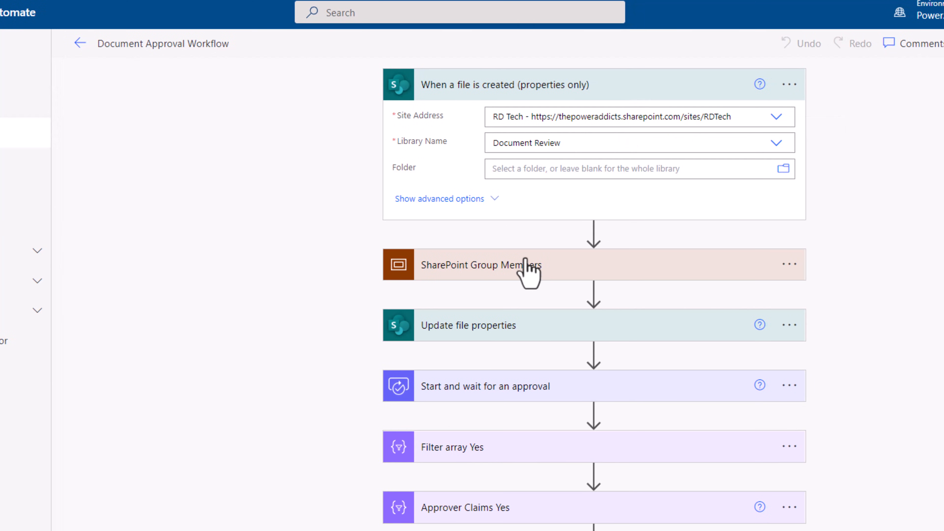
- Expand Start and wait for an approval in the Document Approval Workflow to review its approval type and response options
scroll(527, 268, down, 2)
click(506, 301)
scroll(510, 313, down, 2)
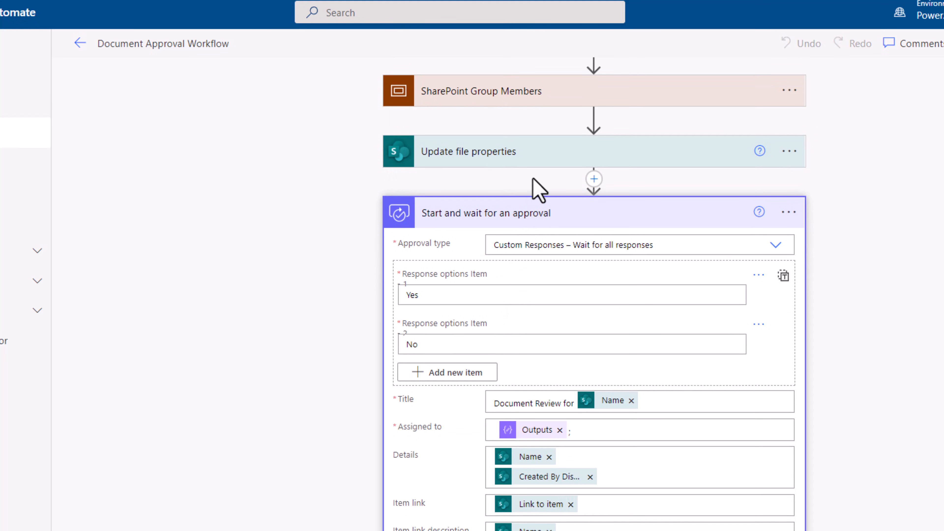
scroll(531, 446, up, 2)
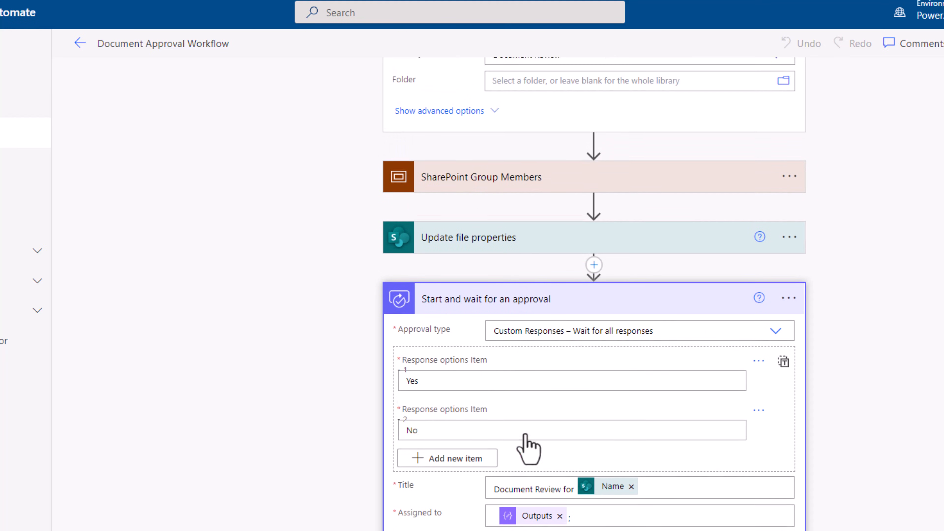
- Expand Get SharePoint Group Members within its scope and open the Document Reviewers group in the SharePoint site permissions
click(472, 179)
click(513, 238)
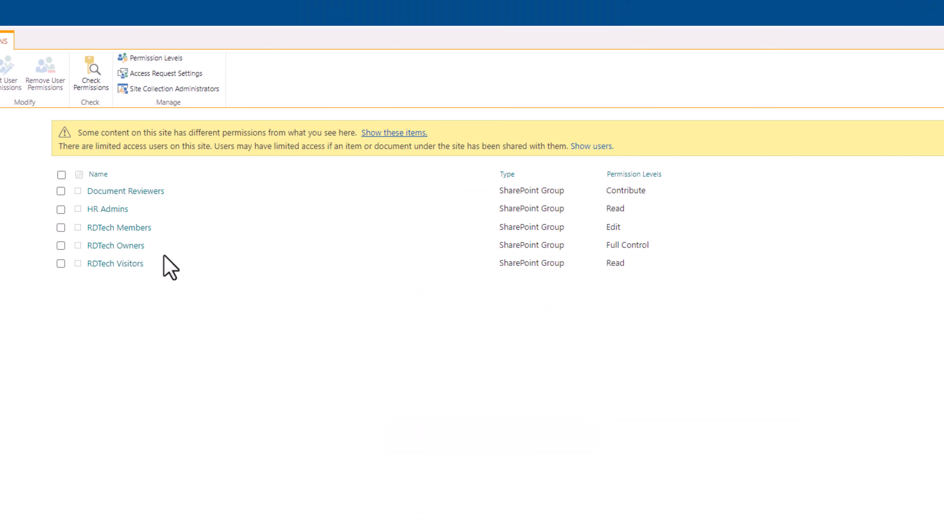
click(124, 194)
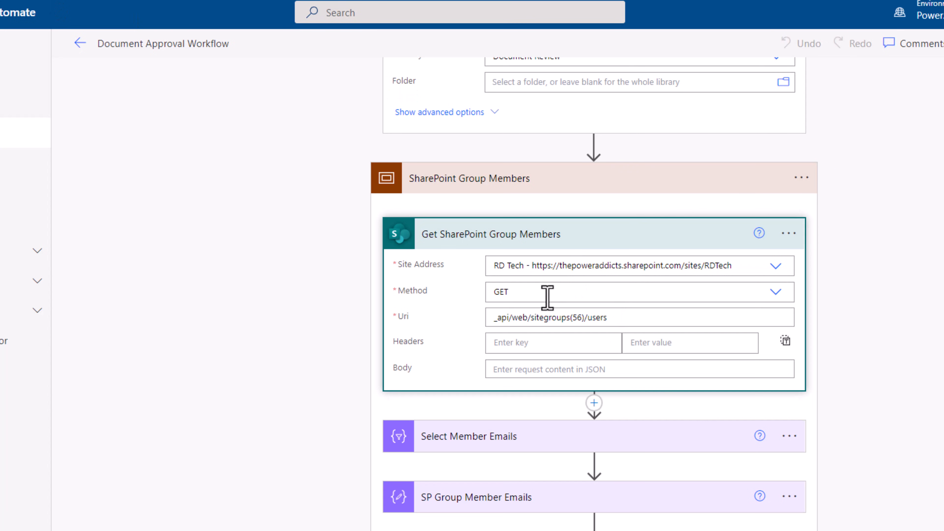
- Examine the Uri of Get SharePoint Group Members and the actions that collect the member emails
drag(615, 318, 446, 321)
scroll(639, 352, down, 5)
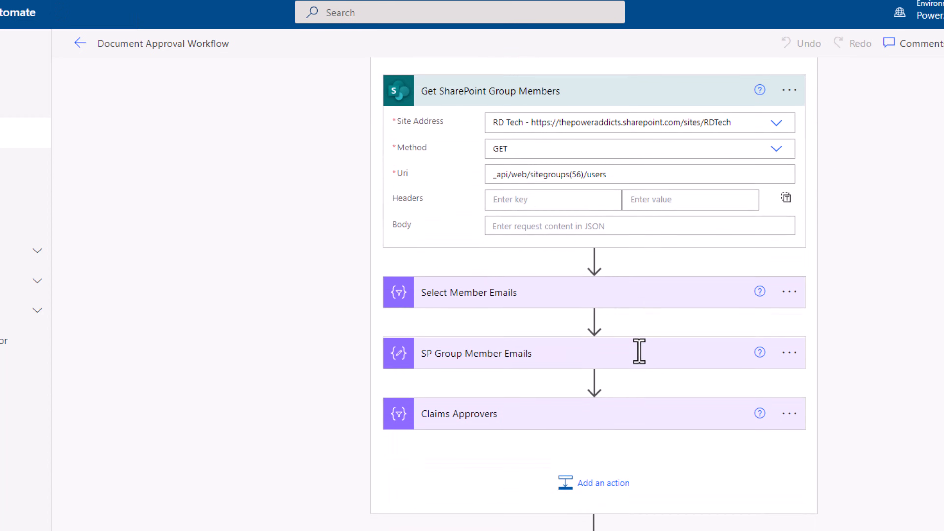
click(546, 275)
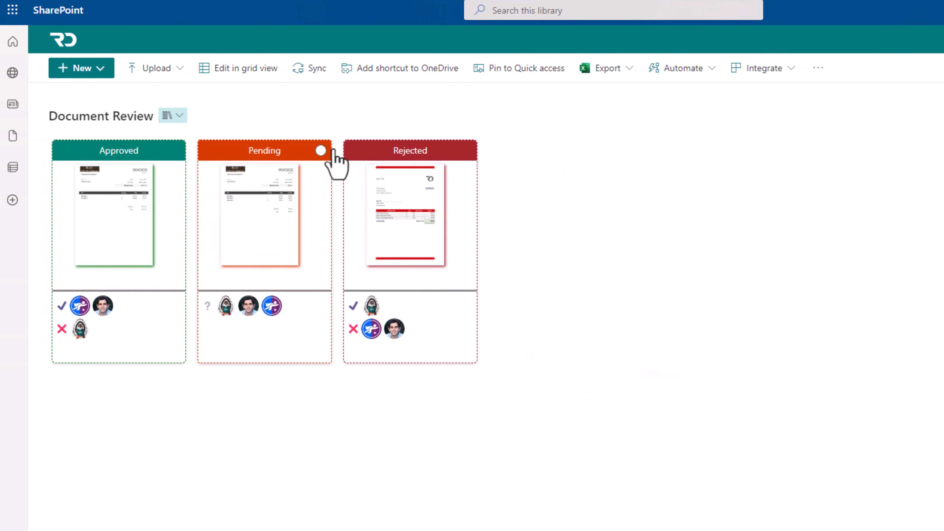
- Expand Filter array Yes and Filter array No to review their conditions, and examine Update file properties with approval decision
click(333, 150)
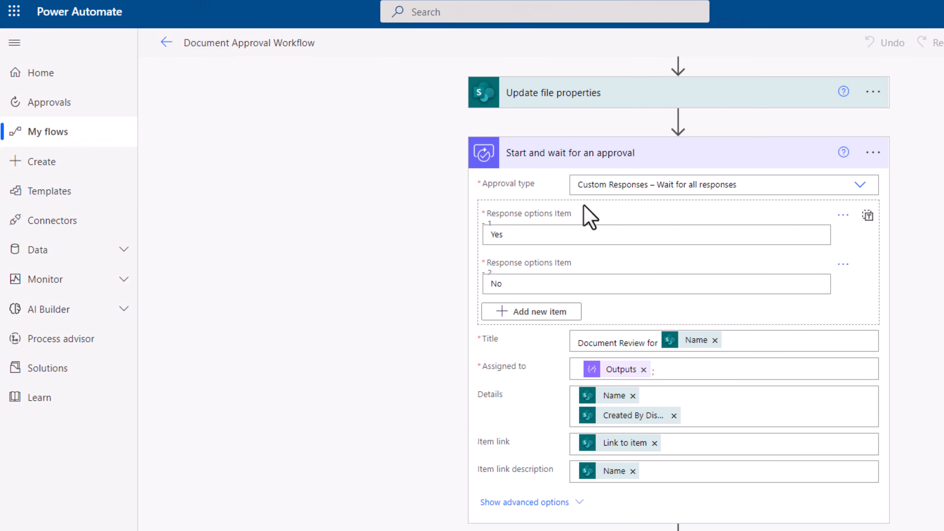
scroll(675, 375, down, 4)
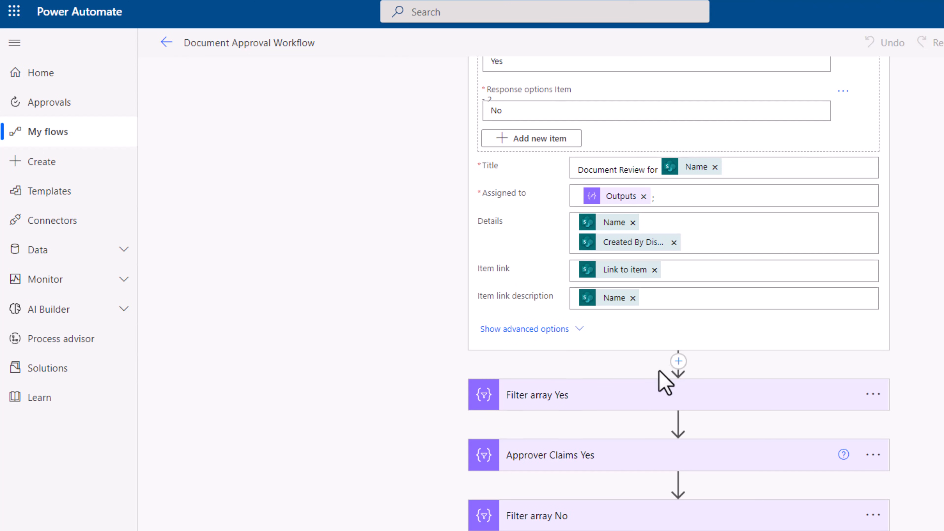
click(596, 395)
scroll(646, 416, down, 4)
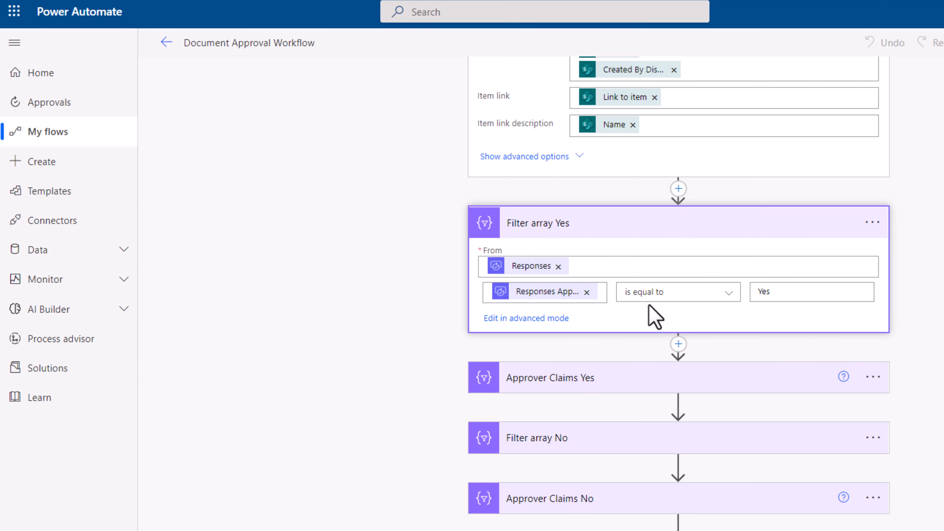
click(587, 446)
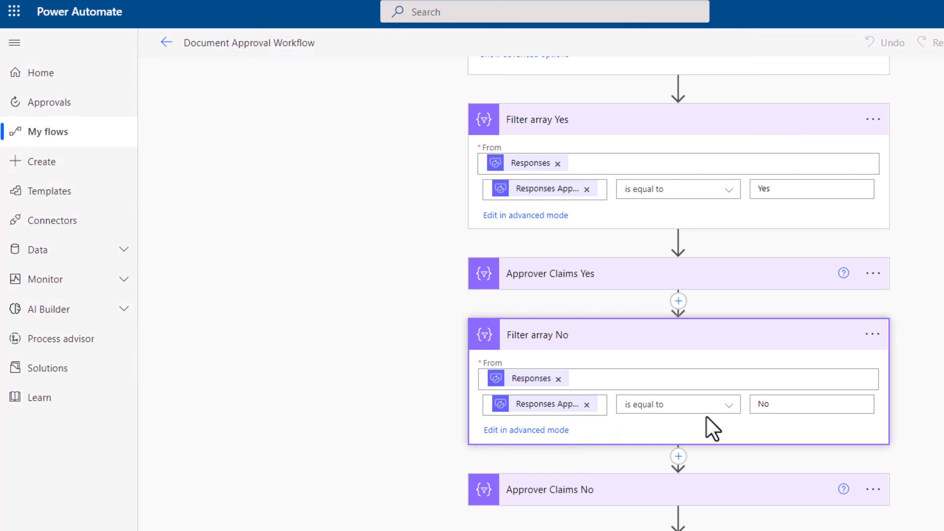
scroll(588, 472, down, 6)
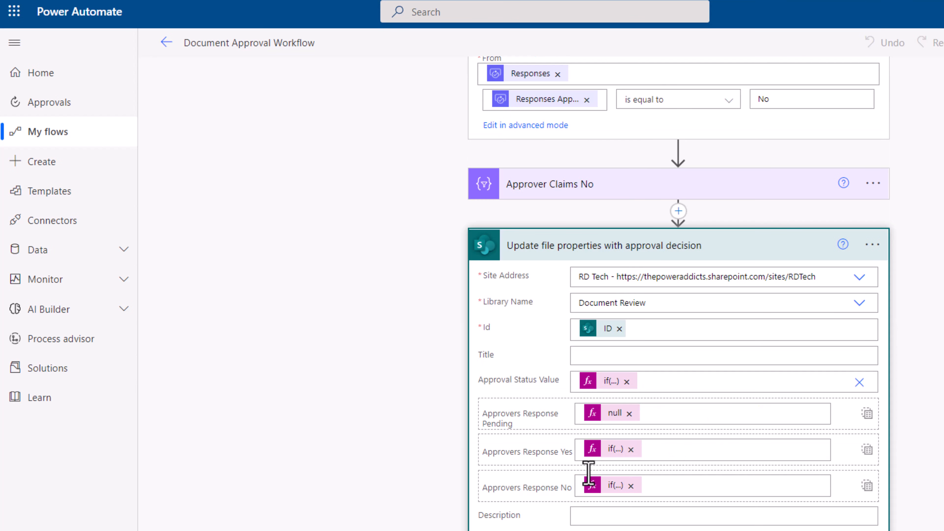